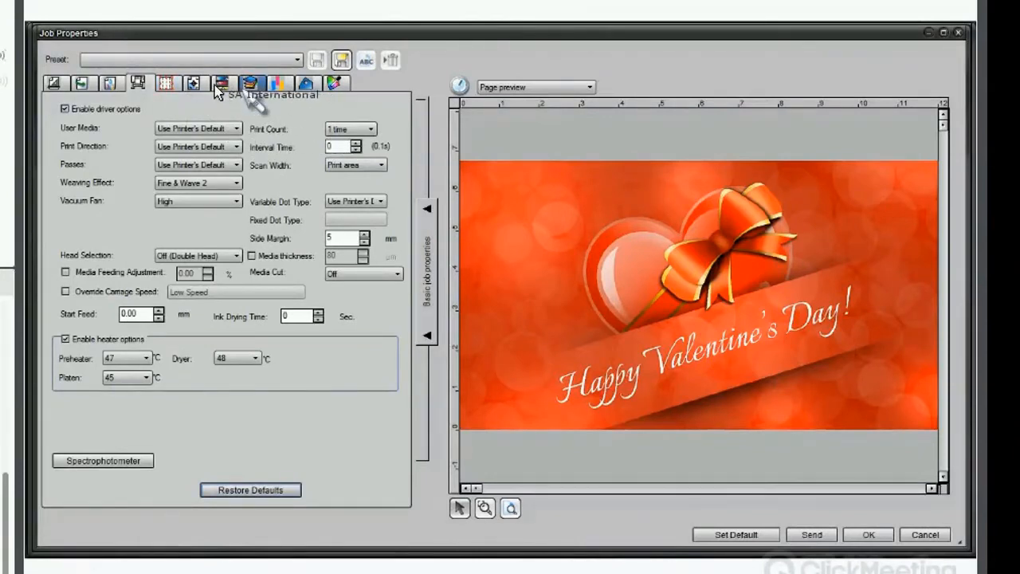
Save the job's current settings as a new preset named banner, including every settings tab.
{"action": "left_click", "coordinate": [306, 83]}
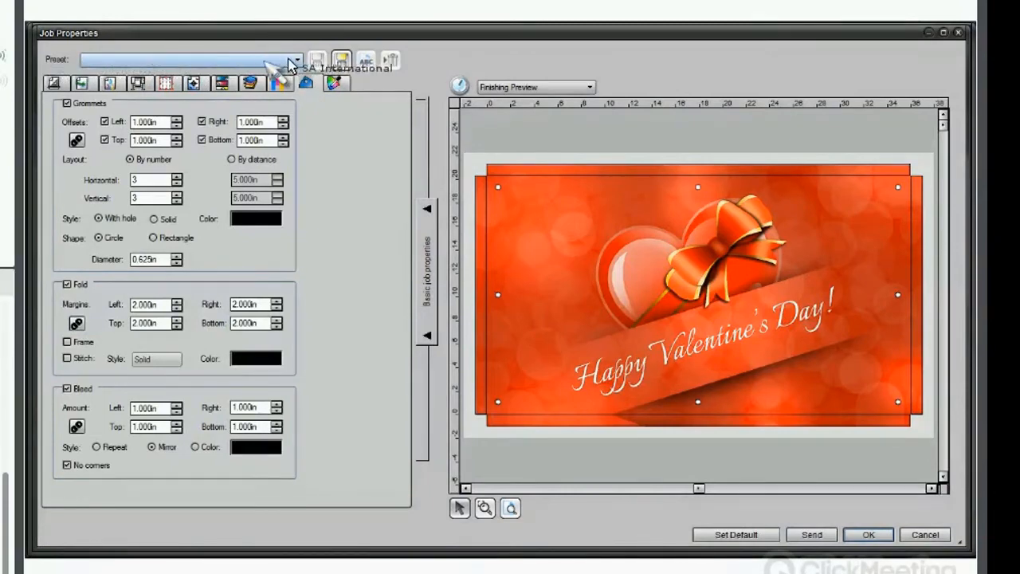
{"action": "left_click", "coordinate": [343, 64]}
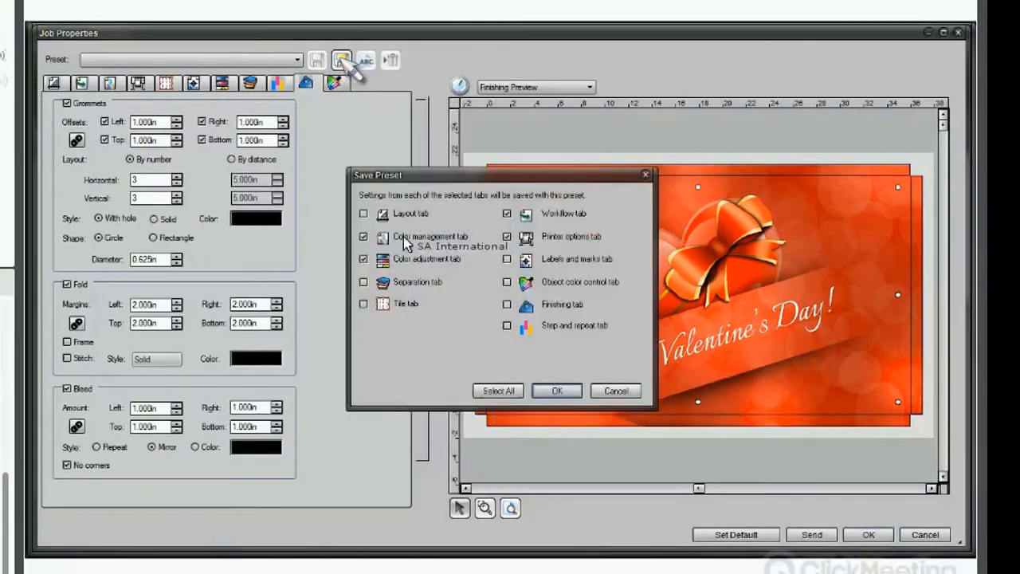
{"action": "left_click", "coordinate": [362, 214]}
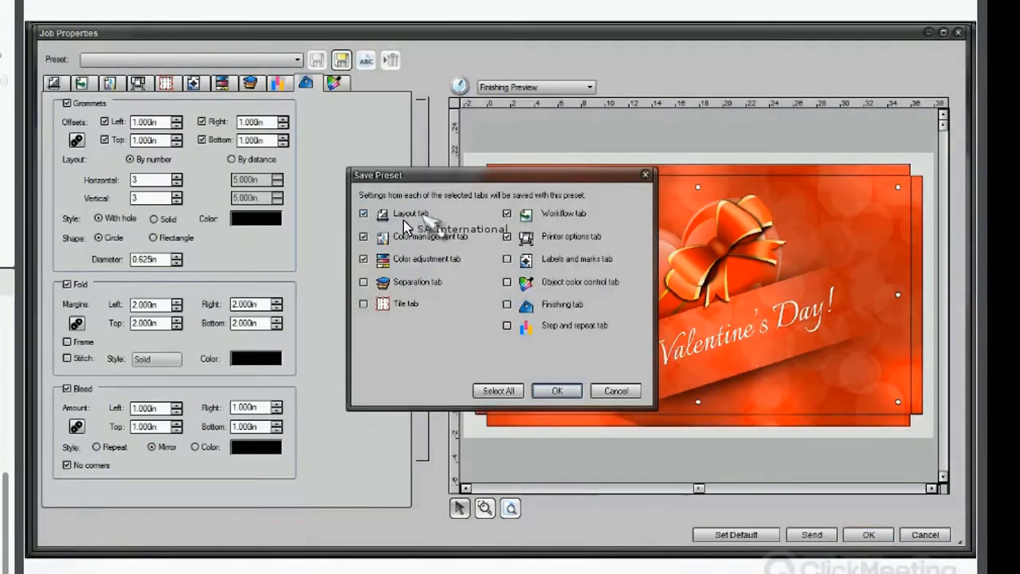
{"action": "left_click", "coordinate": [363, 283]}
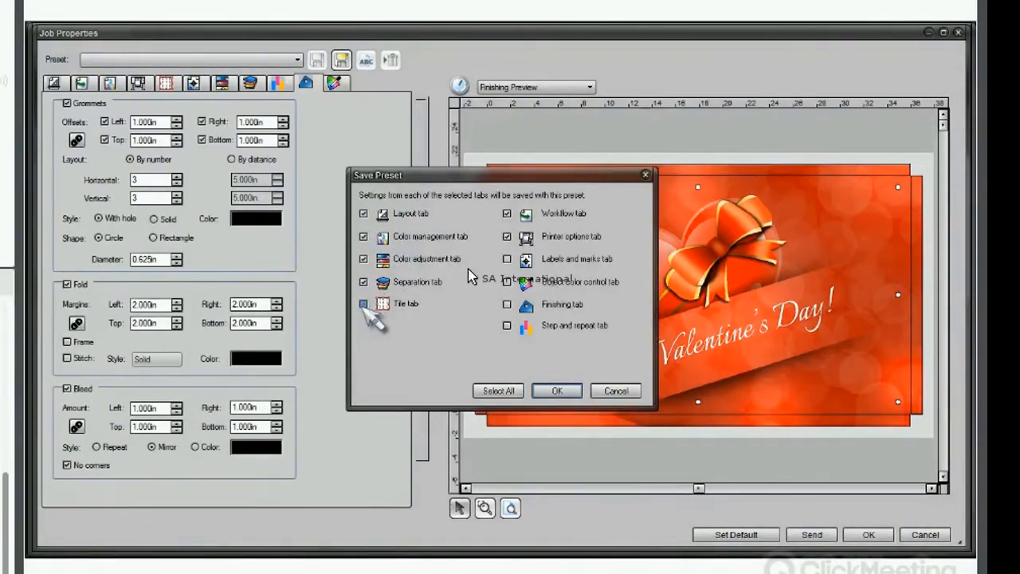
{"action": "left_click", "coordinate": [363, 303]}
{"action": "left_click", "coordinate": [507, 304]}
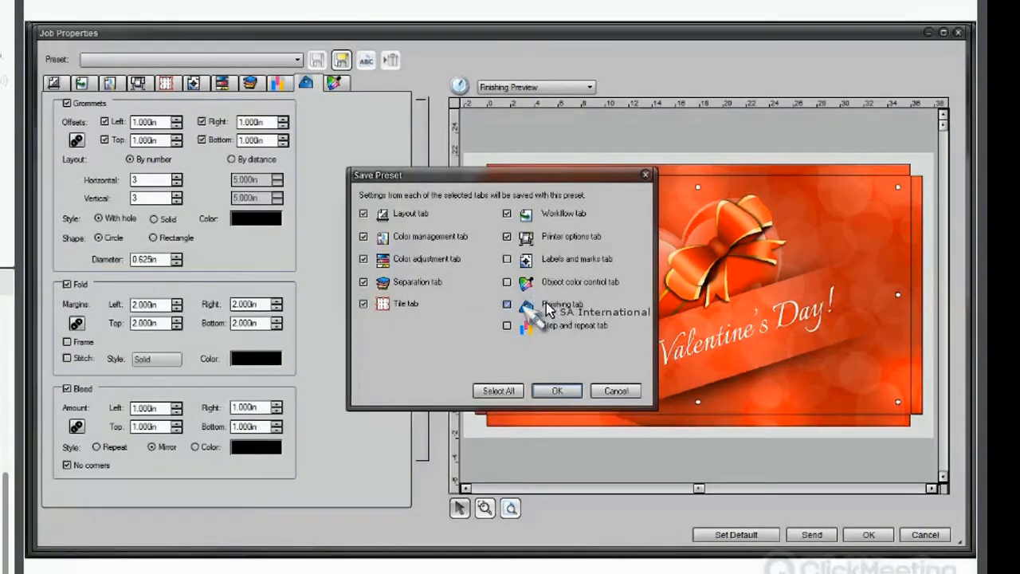
{"action": "left_click", "coordinate": [507, 259]}
{"action": "left_click", "coordinate": [507, 282]}
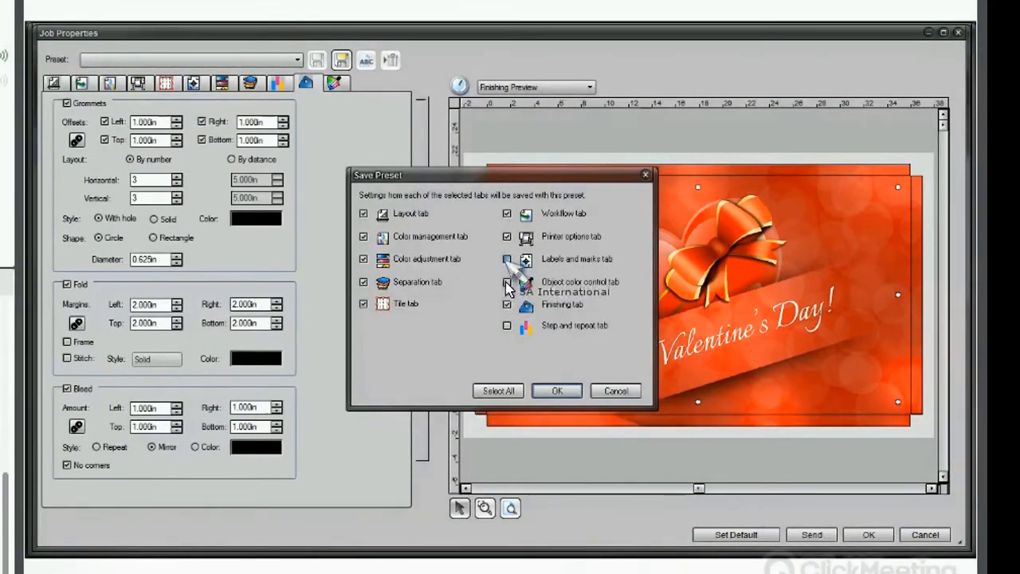
{"action": "left_click", "coordinate": [507, 326]}
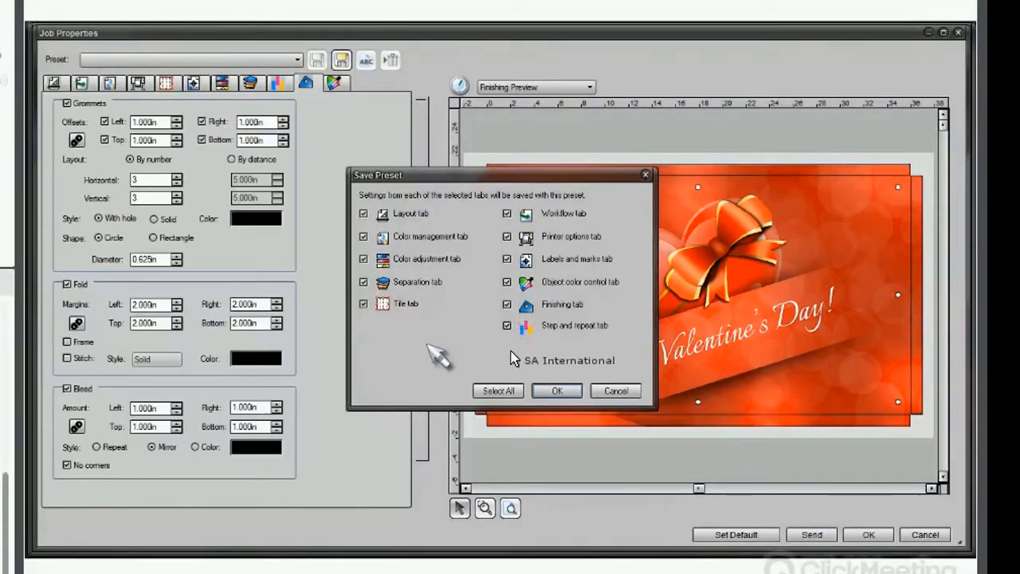
{"action": "left_click", "coordinate": [557, 390]}
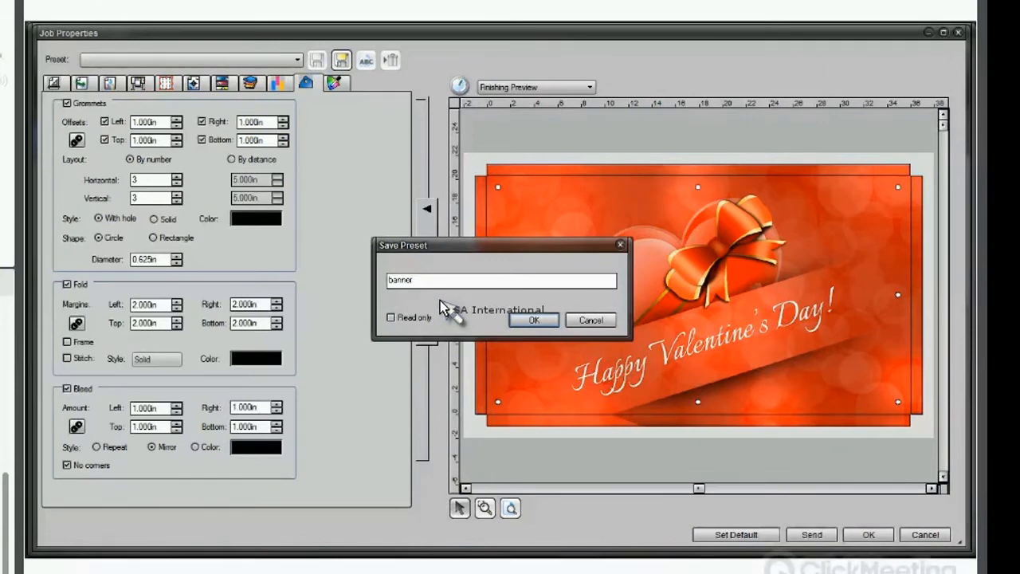
{"action": "left_click", "coordinate": [535, 321]}
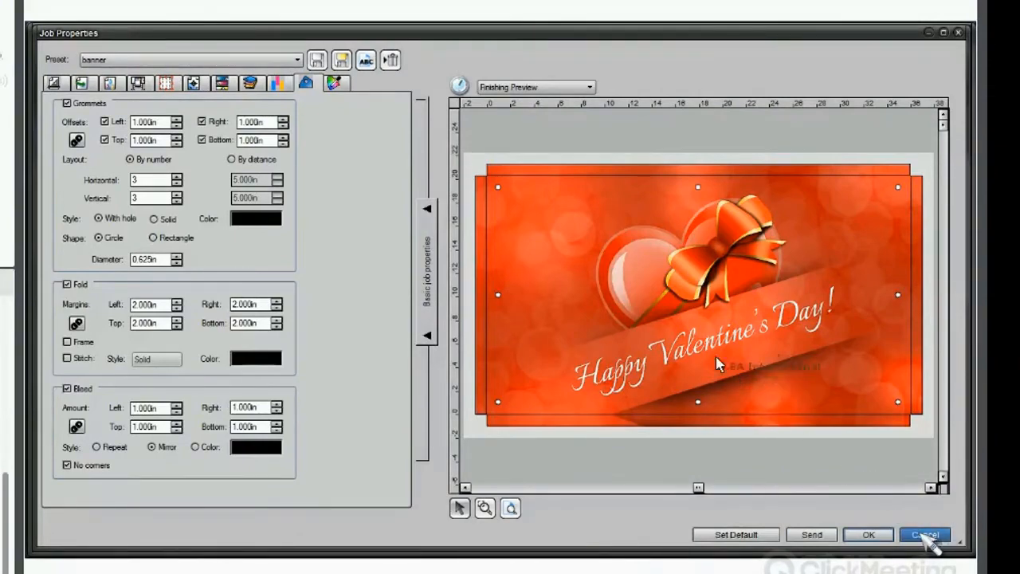
Close the job properties without changes and delete the held job from the queue.
{"action": "left_click", "coordinate": [925, 536]}
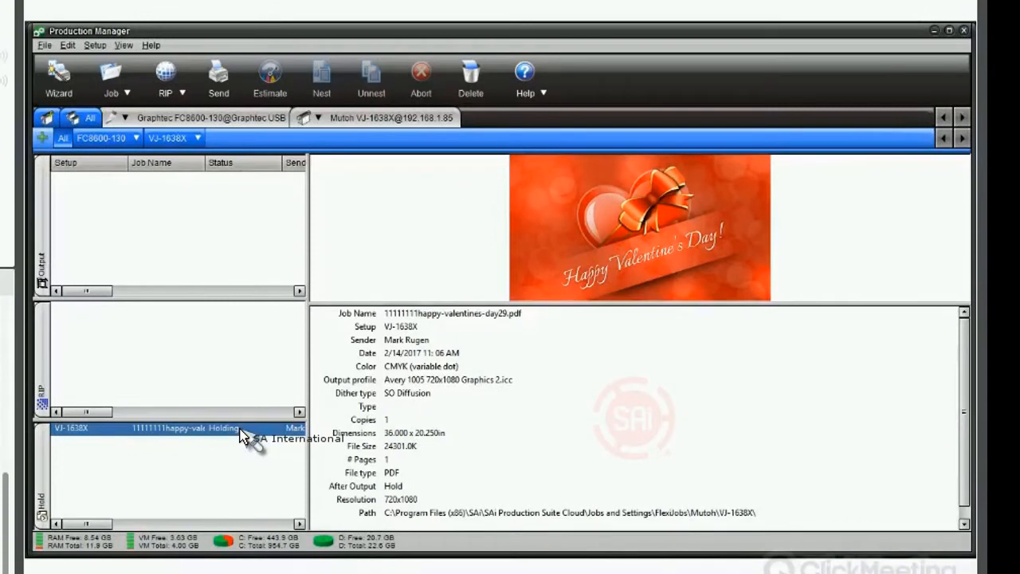
{"action": "key", "text": "Delete"}
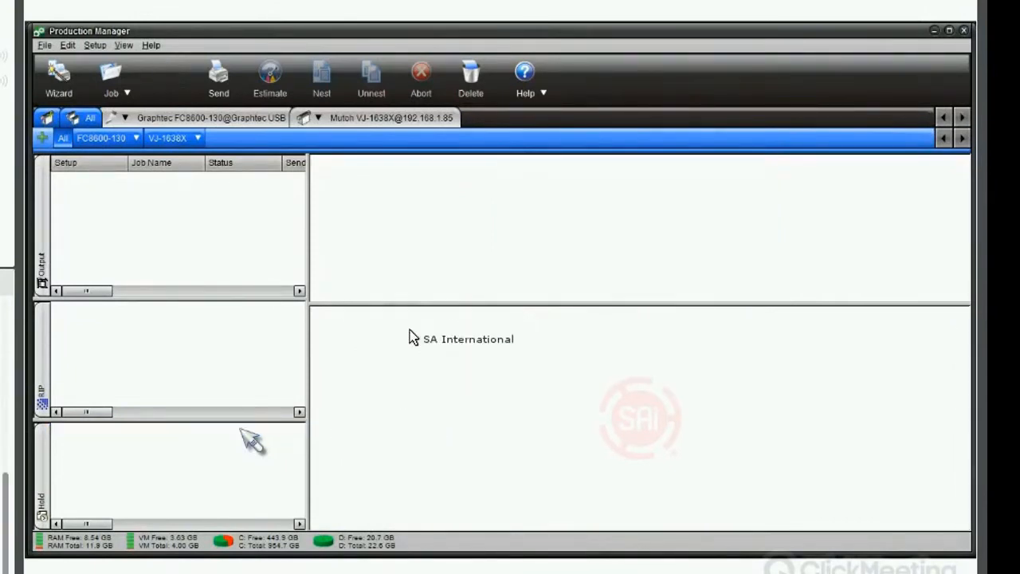
In the design program, open RIP and Print, apply the banner preset, and send the job.
{"action": "left_click", "coordinate": [353, 36]}
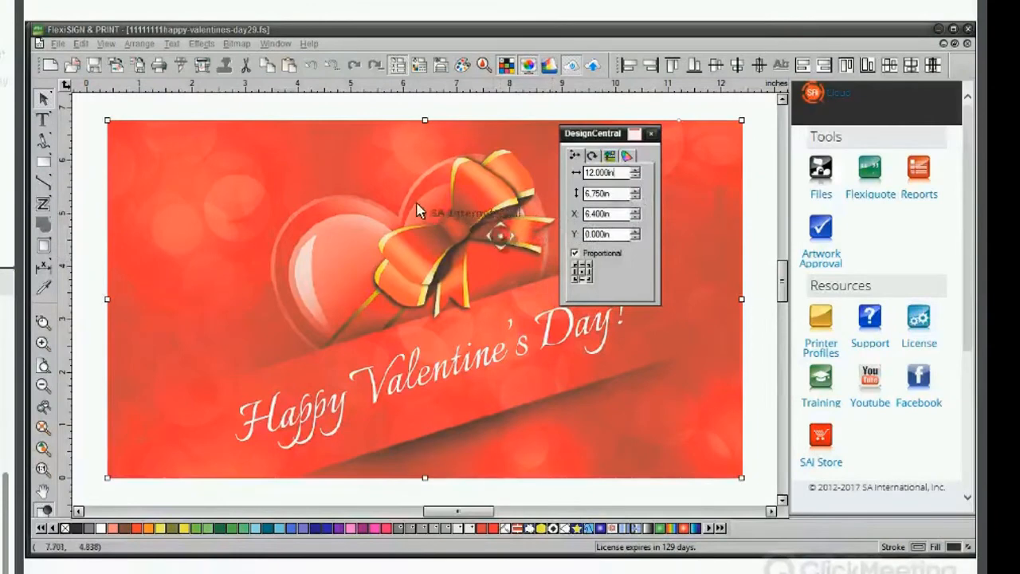
{"action": "left_click_drag", "start_coordinate": [420, 211], "coordinate": [203, 72]}
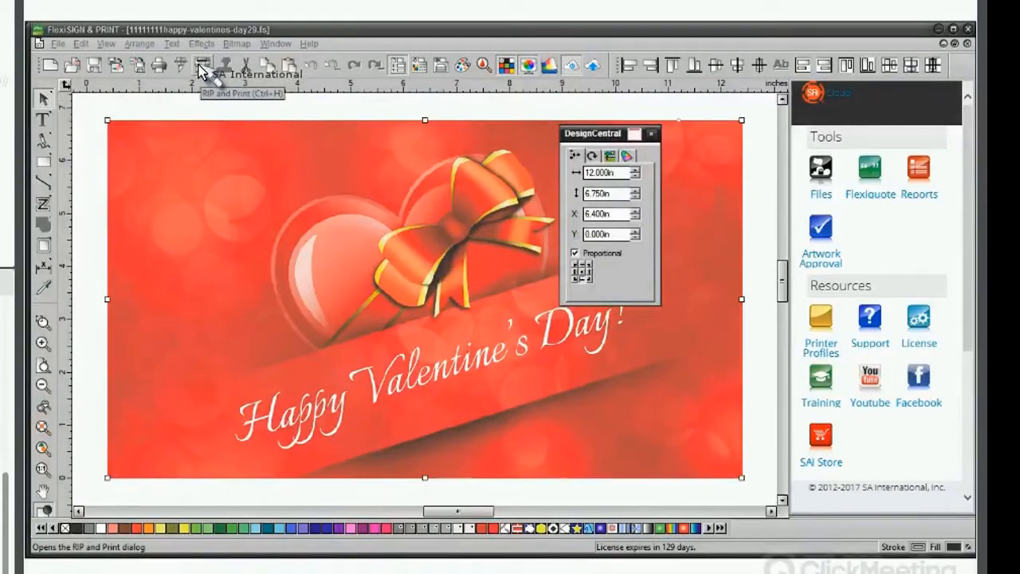
{"action": "left_click", "coordinate": [201, 67]}
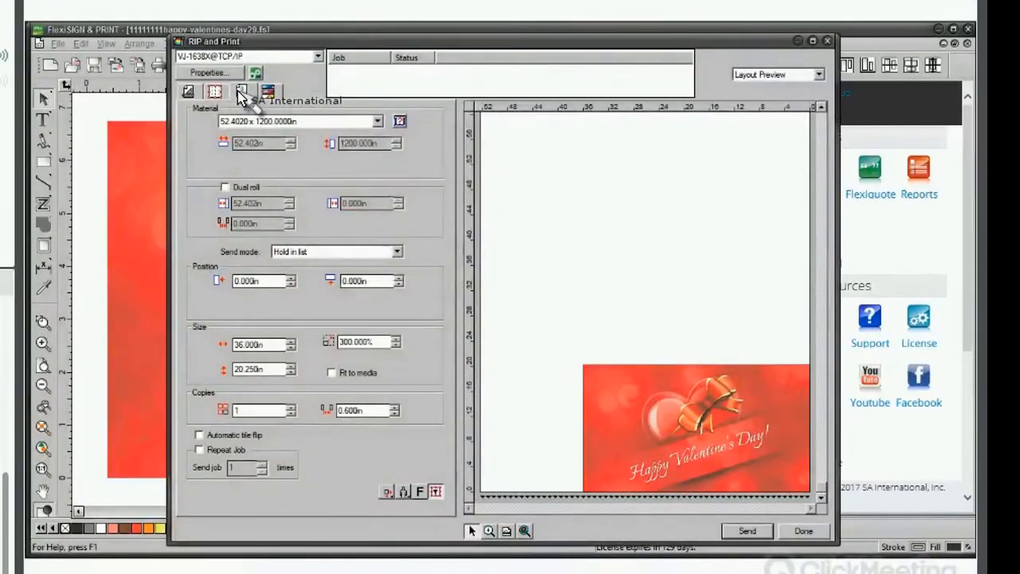
{"action": "left_click", "coordinate": [240, 91]}
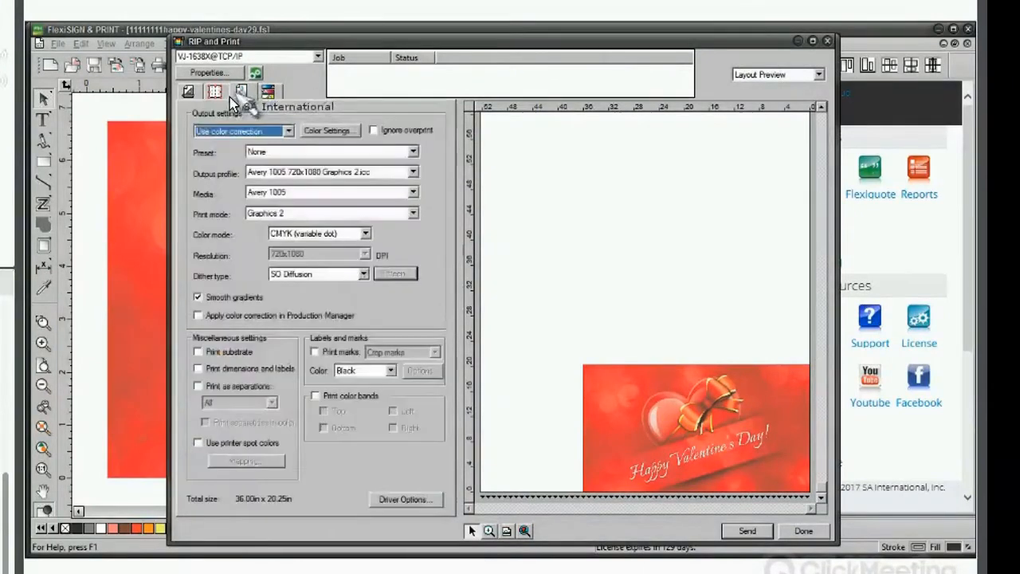
{"action": "left_click", "coordinate": [254, 153]}
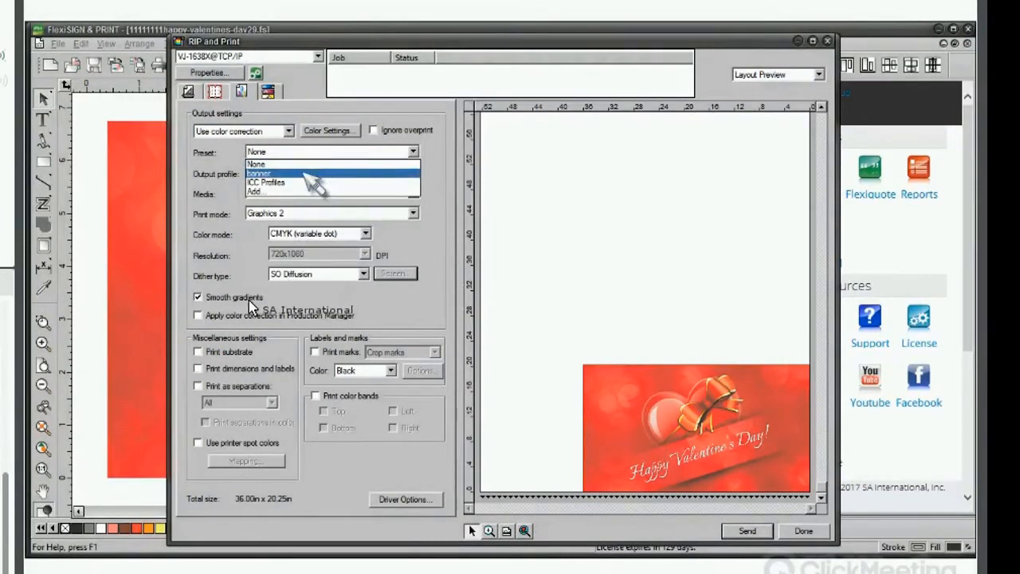
{"action": "left_click", "coordinate": [307, 174]}
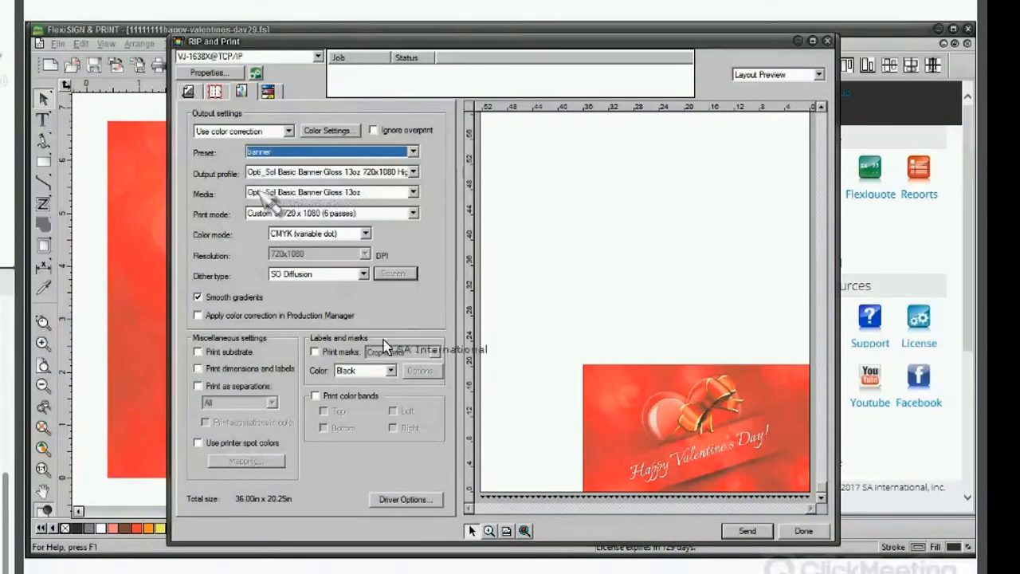
{"action": "left_click", "coordinate": [747, 531]}
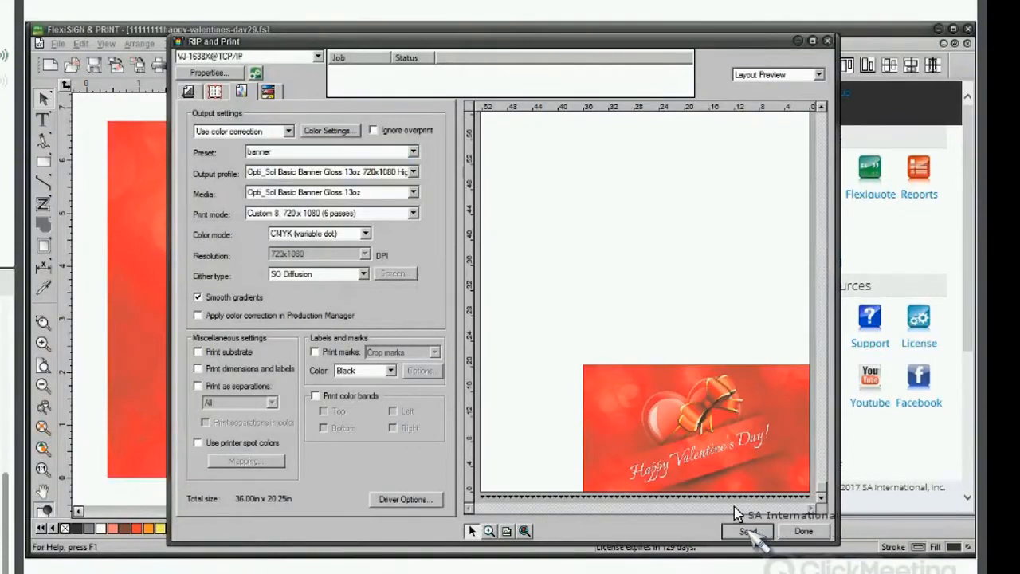
{"action": "left_click", "coordinate": [803, 531]}
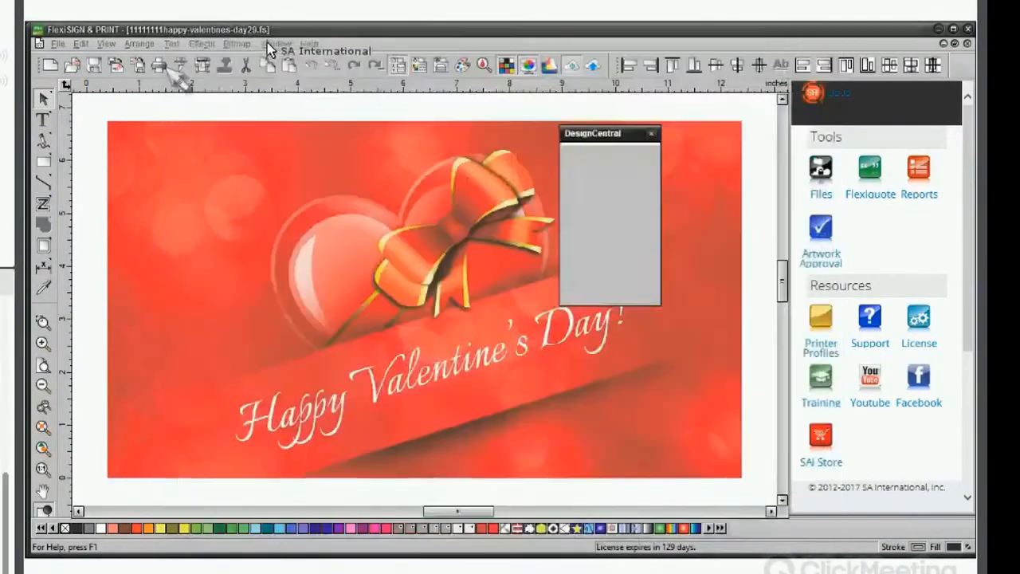
Open the new held job's properties and review its layout and color management settings.
{"action": "left_click", "coordinate": [254, 37]}
{"action": "left_click", "coordinate": [201, 428]}
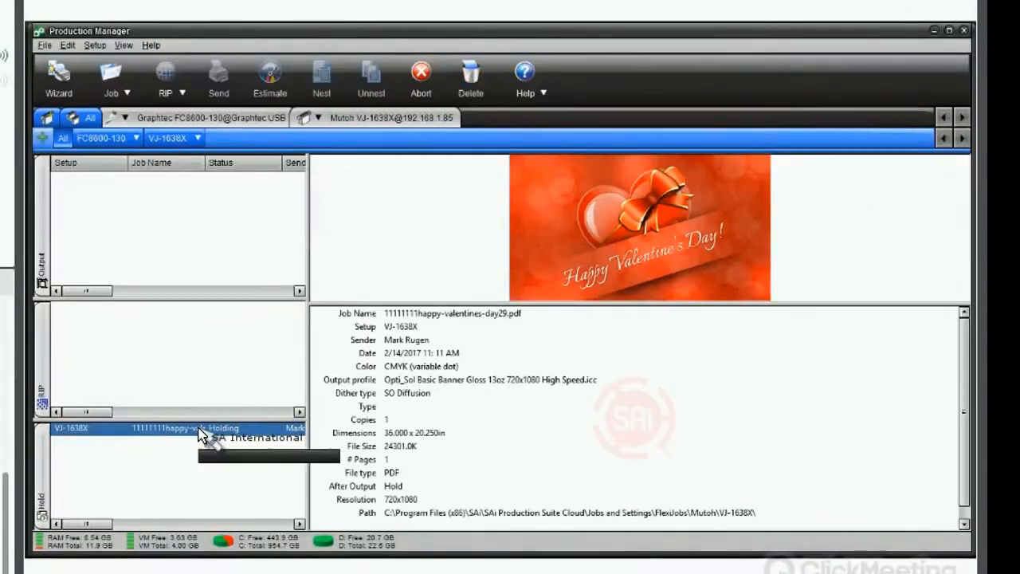
{"action": "double_click", "coordinate": [201, 430]}
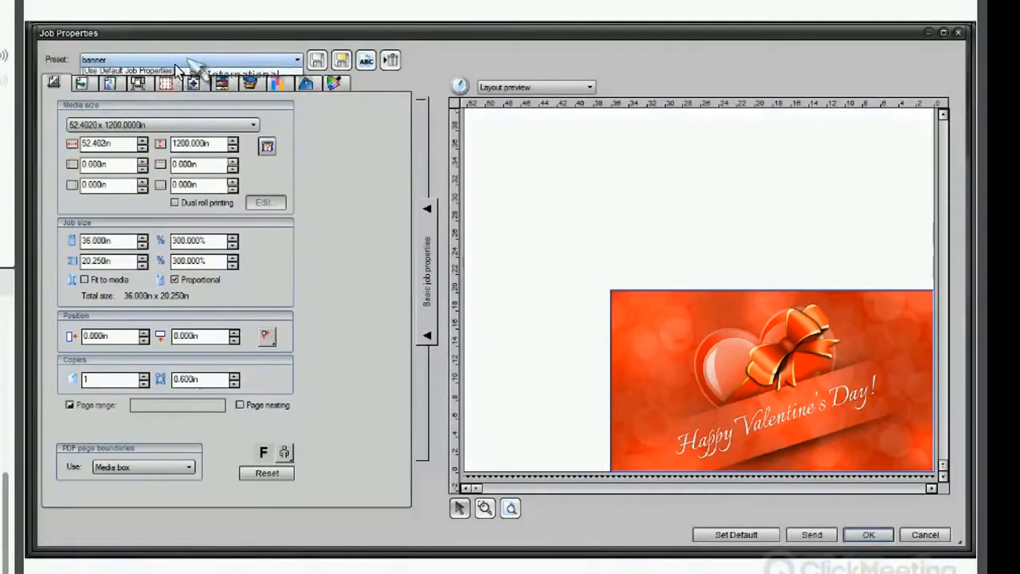
{"action": "left_click", "coordinate": [167, 74]}
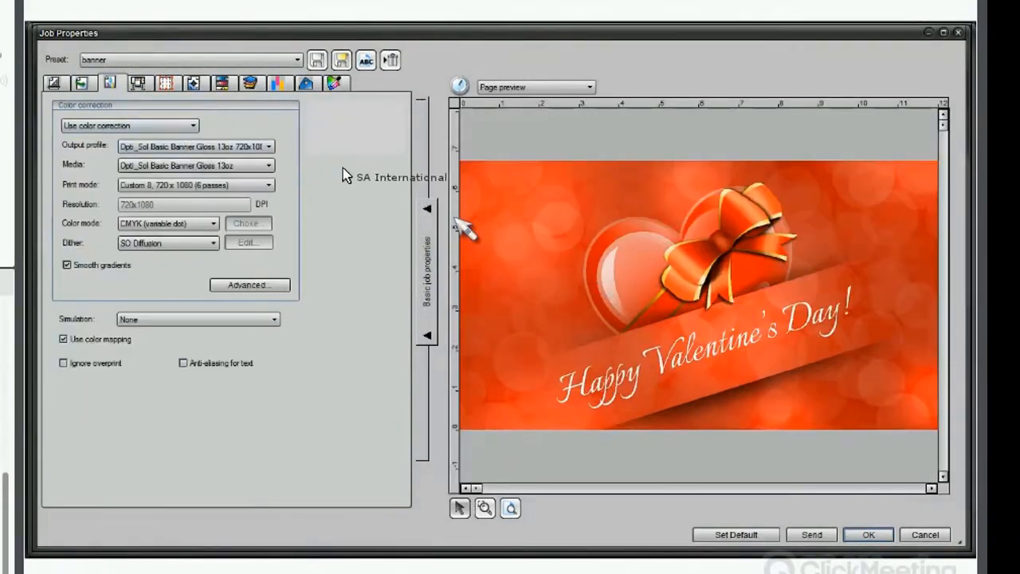
{"action": "left_click", "coordinate": [54, 84]}
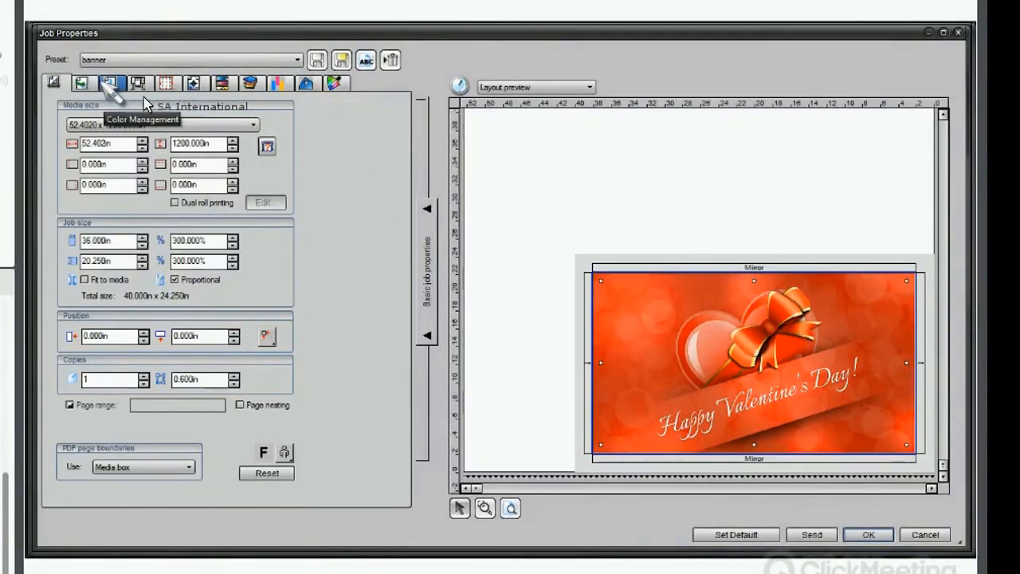
{"action": "left_click", "coordinate": [109, 83]}
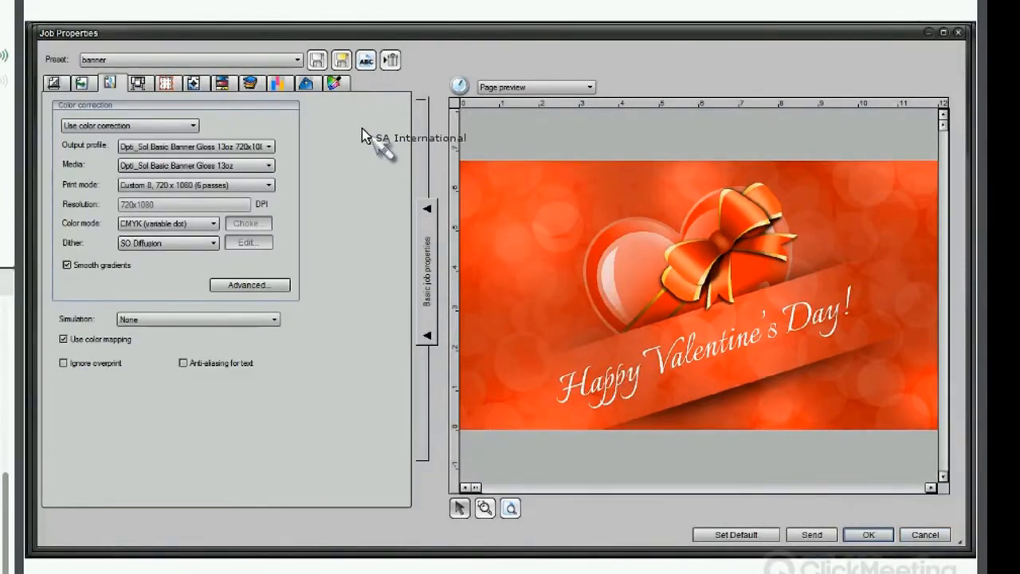
{"action": "left_click", "coordinate": [52, 87]}
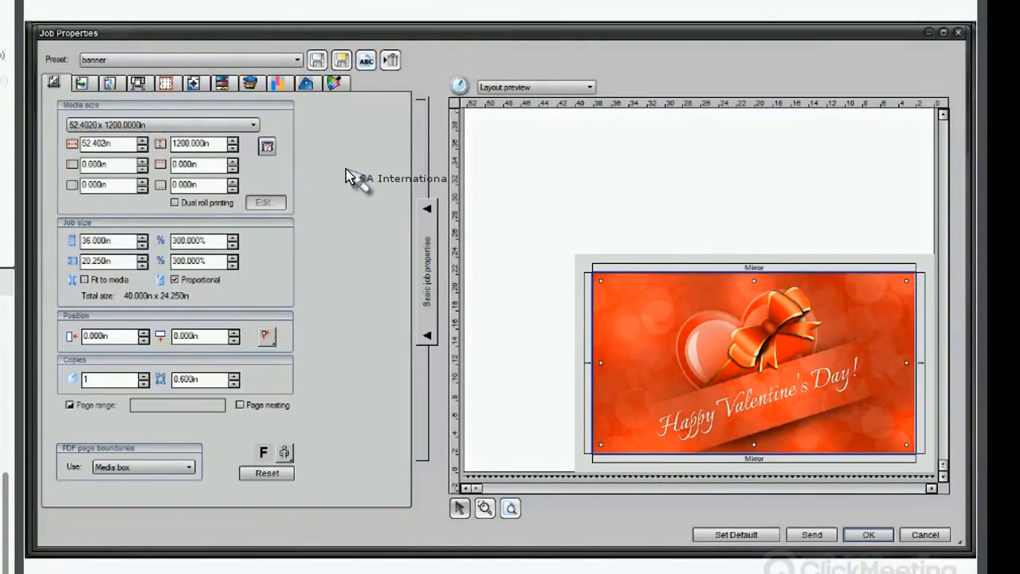
Close the job properties, accepting the settings without saving another preset.
{"action": "left_click", "coordinate": [343, 63]}
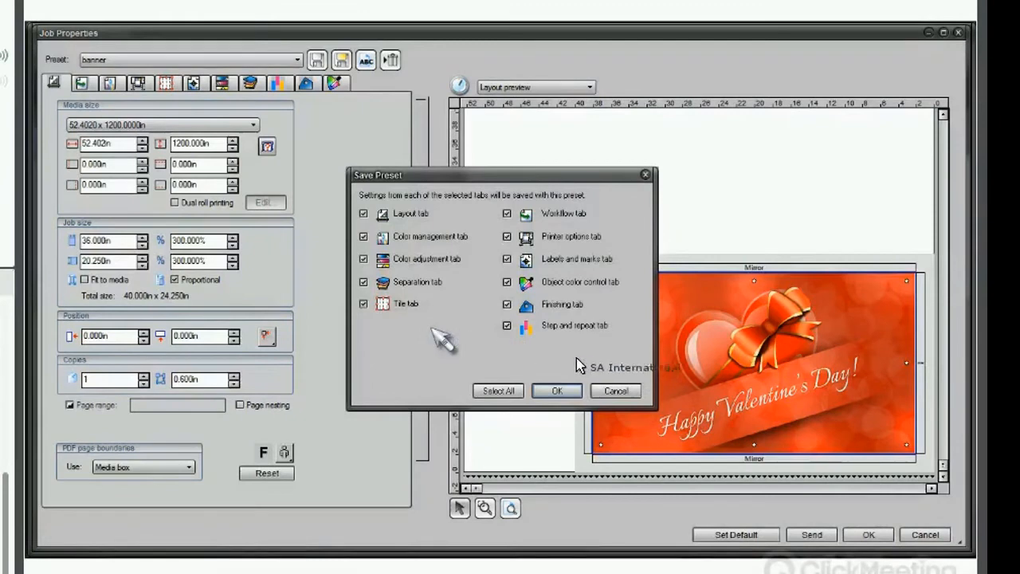
{"action": "left_click", "coordinate": [616, 390]}
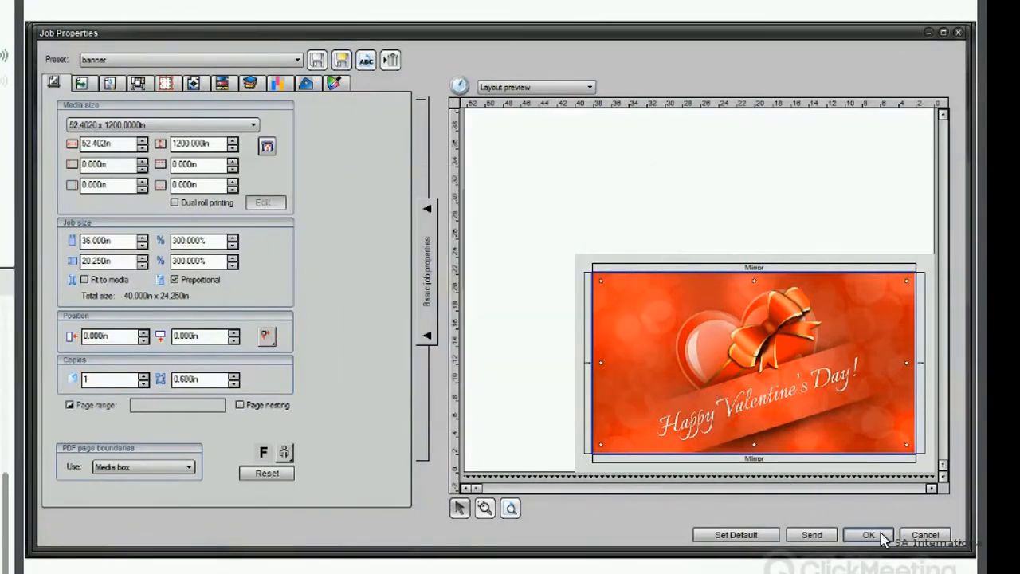
{"action": "left_click", "coordinate": [870, 535]}
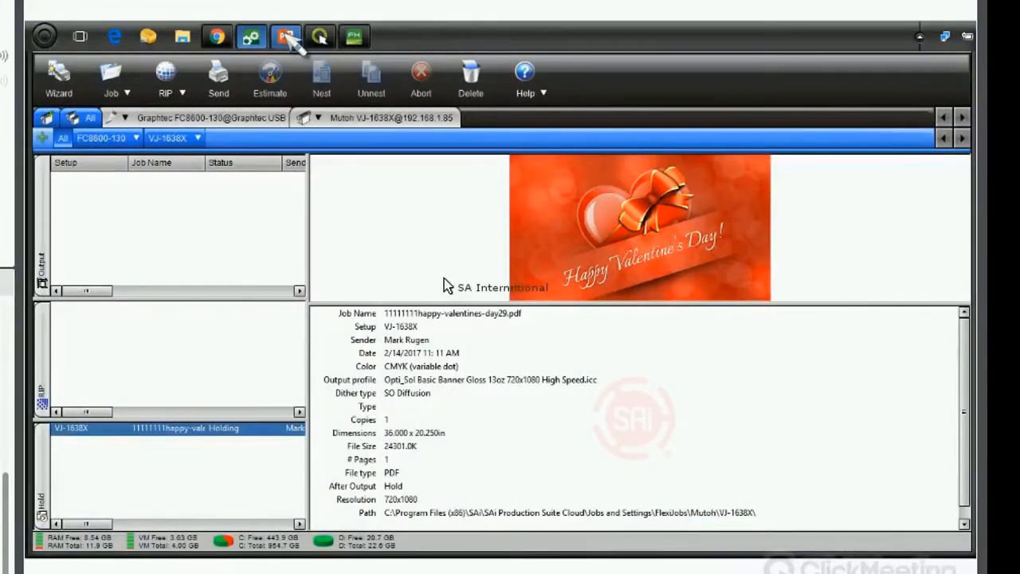
Switch to the PowerPoint slide show.
{"action": "left_click", "coordinate": [286, 36]}
{"action": "left_click", "coordinate": [444, 278]}
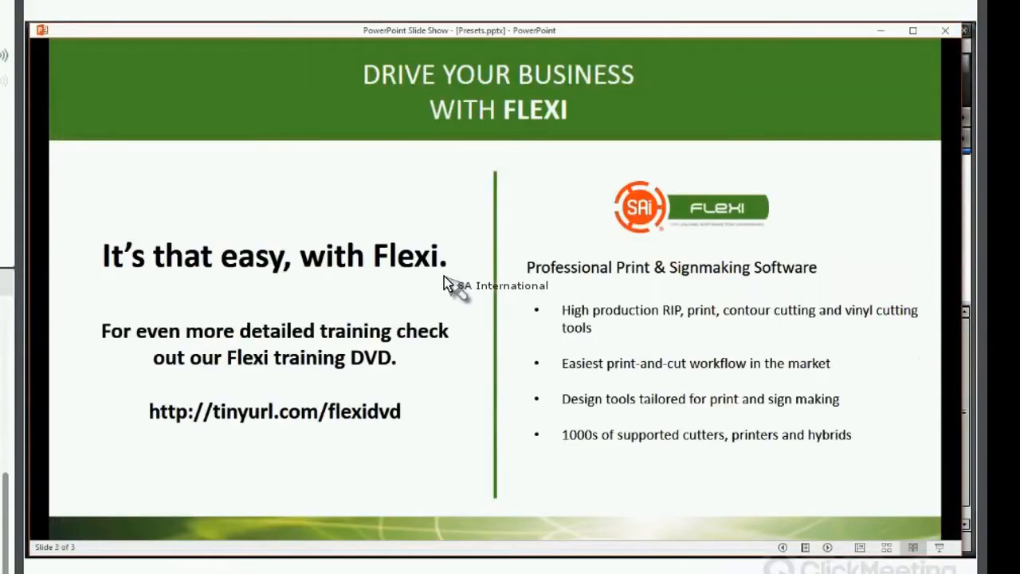
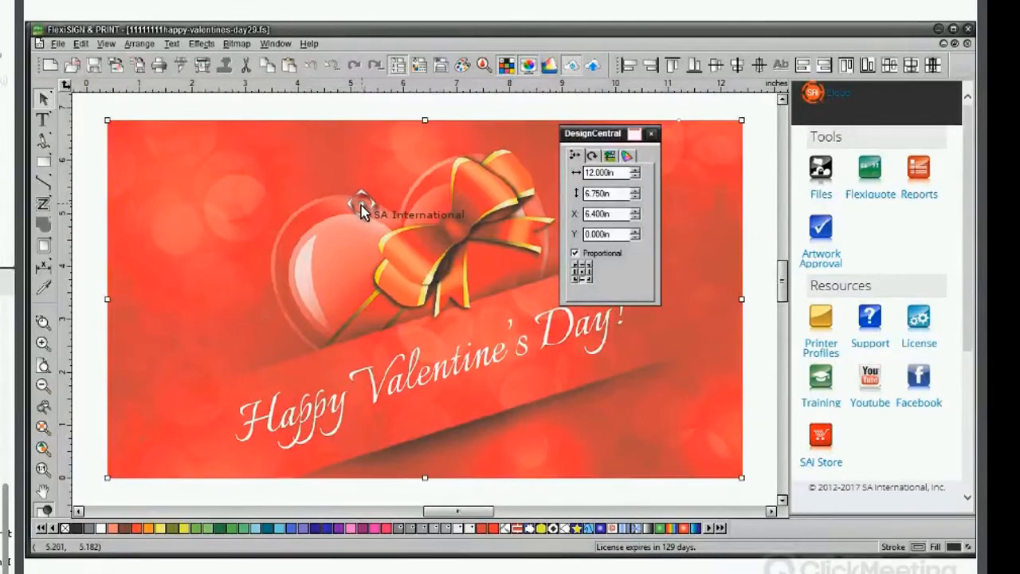
Switch to Production Manager and open the held Valentine's job's properties.
{"action": "mouse_move", "coordinate": [398, 41]}
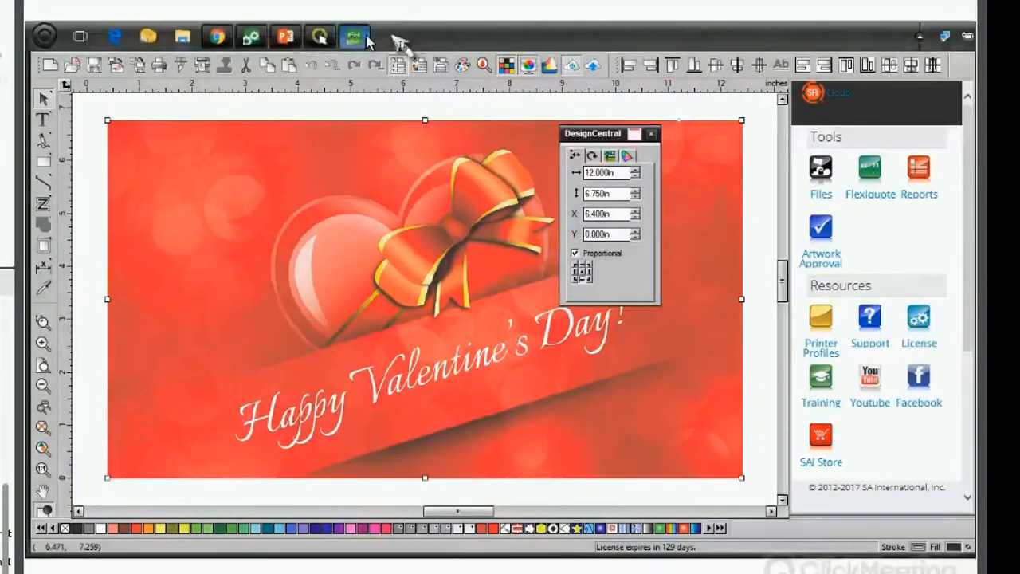
{"action": "left_click", "coordinate": [252, 38]}
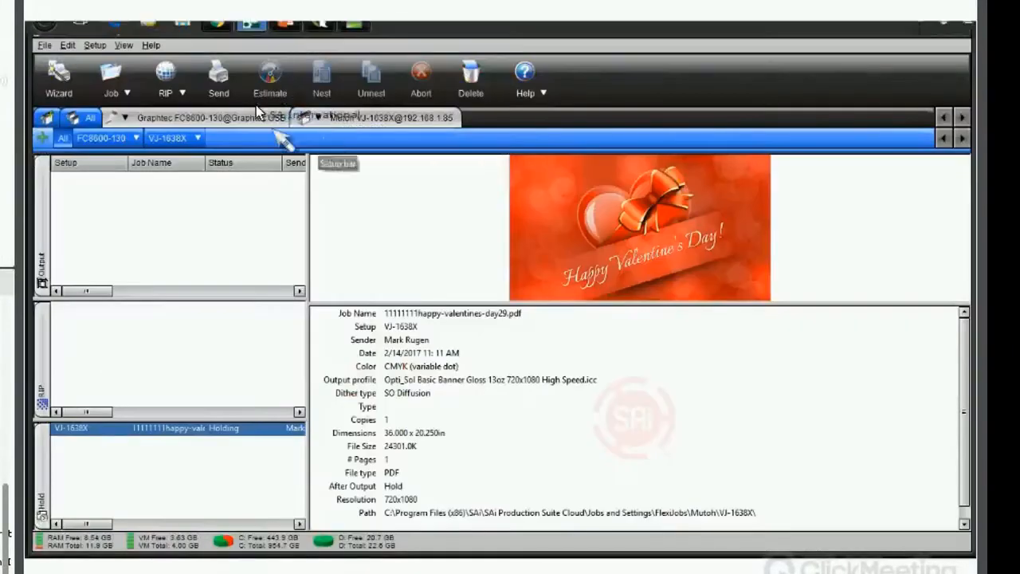
{"action": "double_click", "coordinate": [211, 430]}
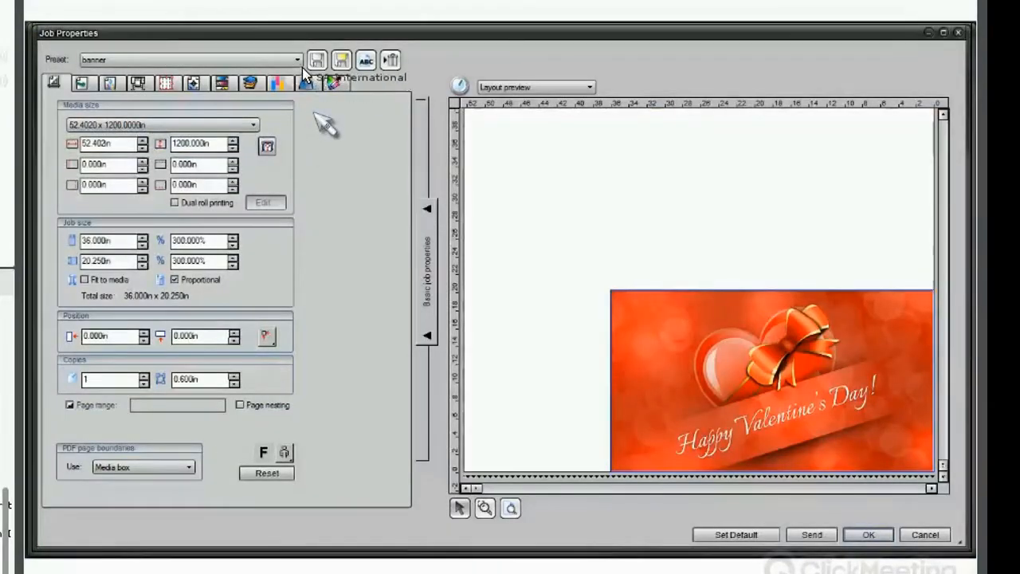
Open the preset list, reselect banner, then open the Rename Preset dialog and cancel it.
{"action": "left_click", "coordinate": [291, 62]}
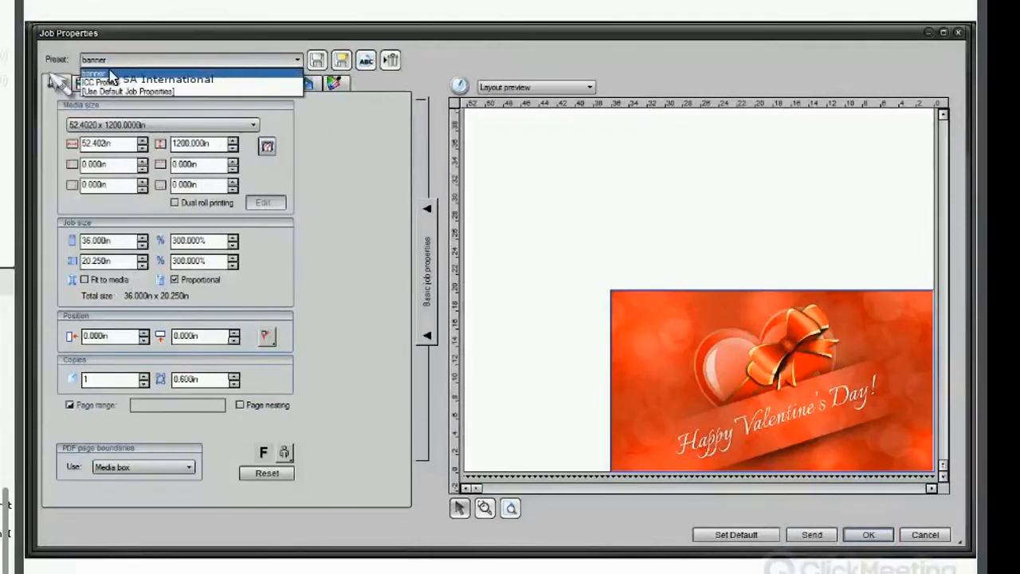
{"action": "left_click", "coordinate": [106, 80]}
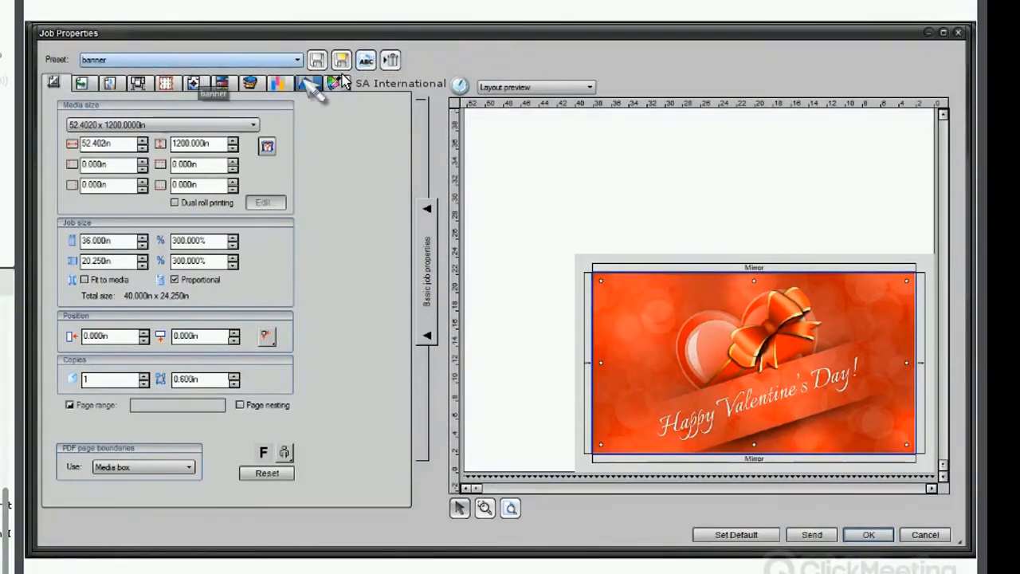
{"action": "left_click", "coordinate": [366, 61]}
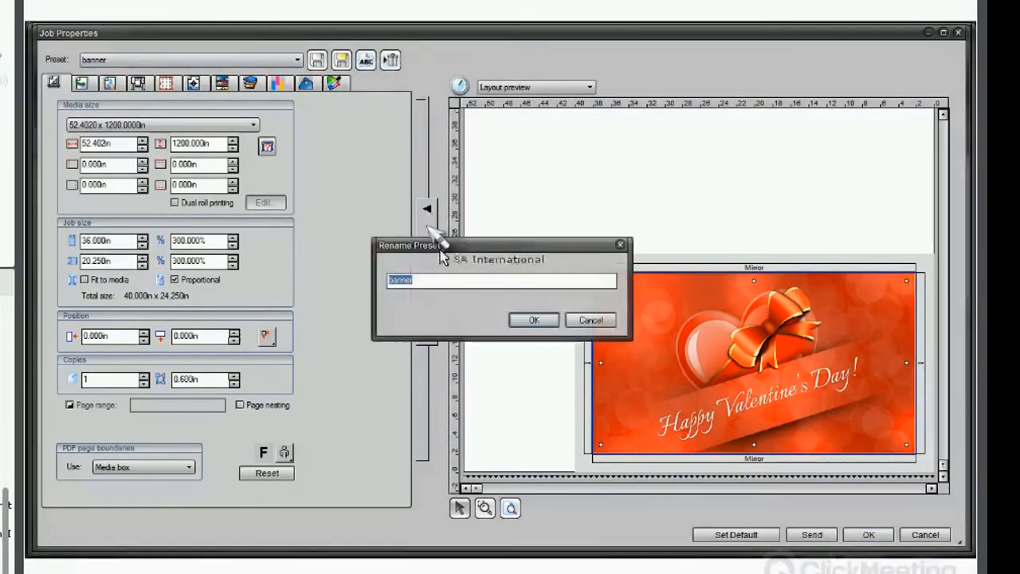
{"action": "left_click", "coordinate": [591, 320]}
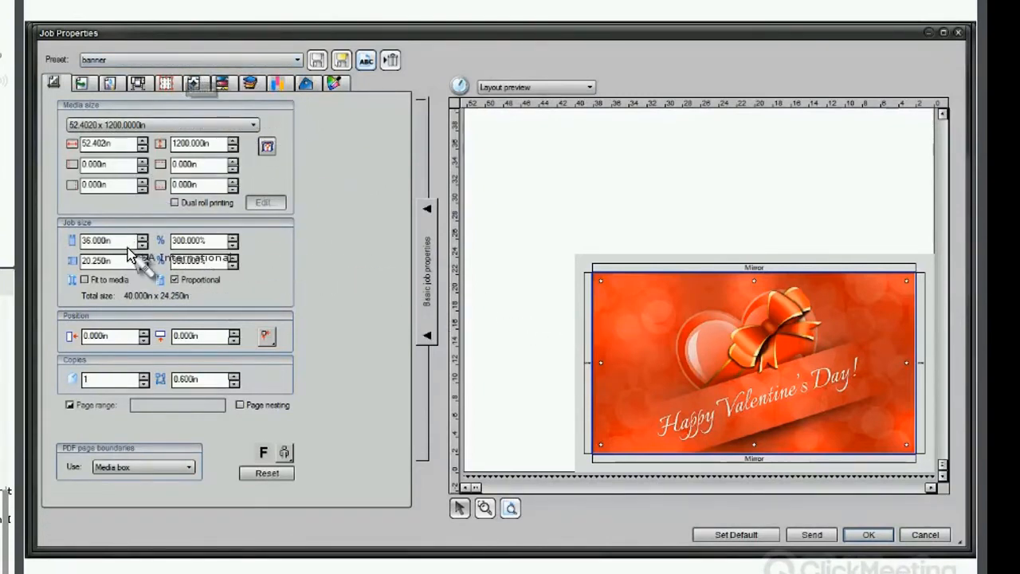
Set the job width to 48 in with proportional scaling.
{"action": "double_click", "coordinate": [104, 241]}
{"action": "type", "text": "48"}
{"action": "key", "text": "Tab"}
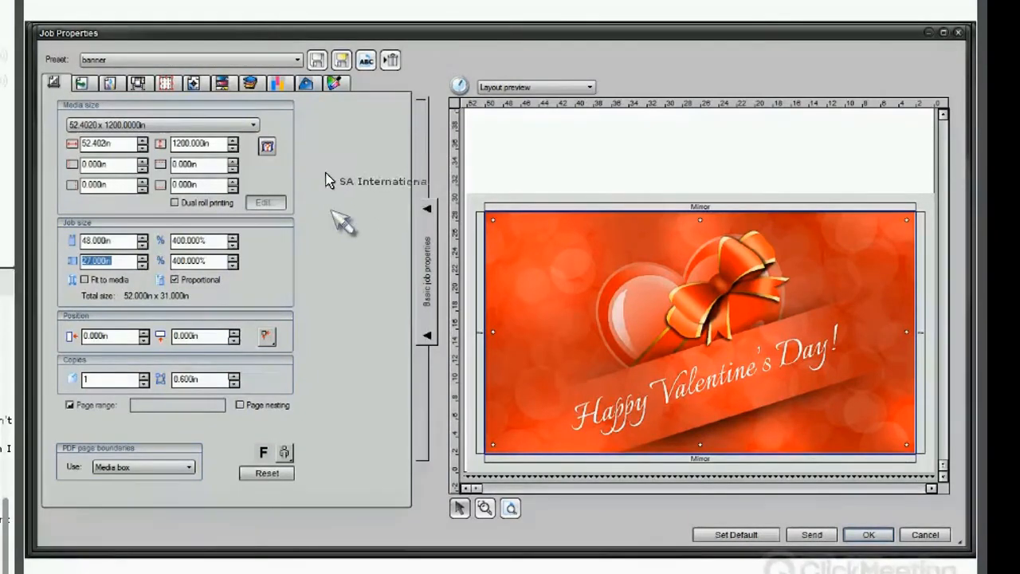
{"action": "left_click", "coordinate": [340, 60]}
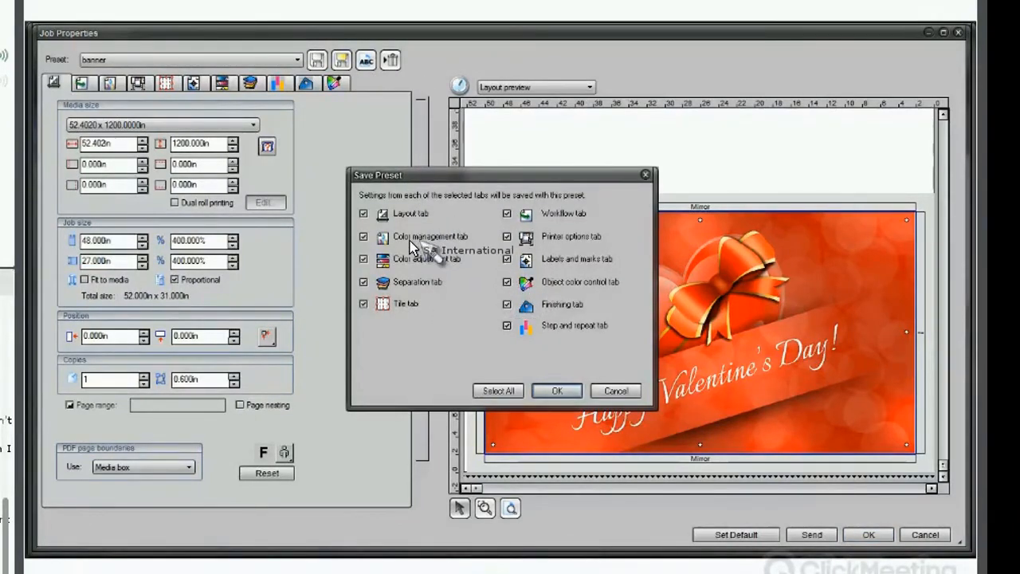
{"action": "left_click", "coordinate": [363, 236]}
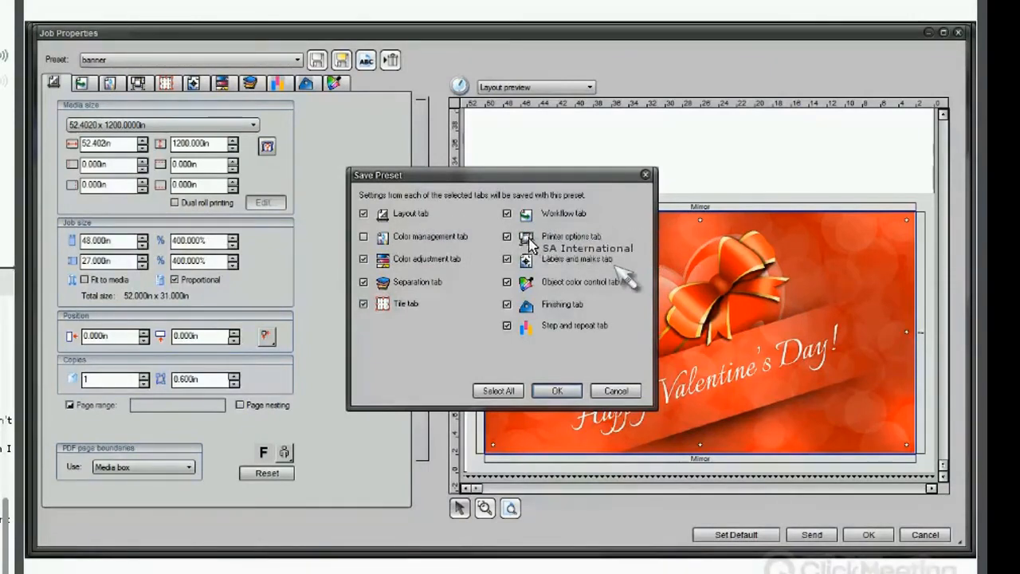
{"action": "left_click", "coordinate": [506, 236]}
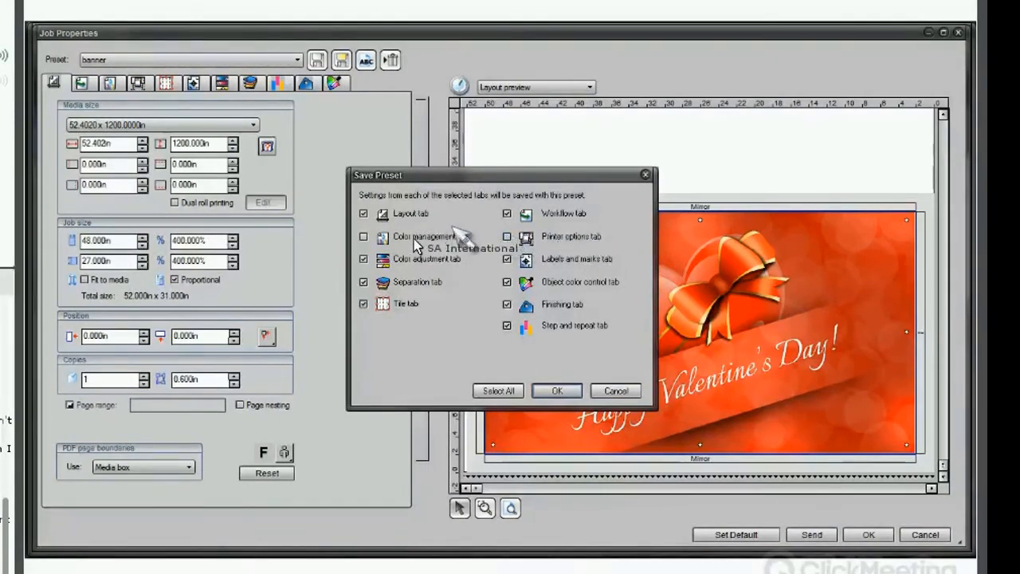
{"action": "left_click", "coordinate": [363, 258]}
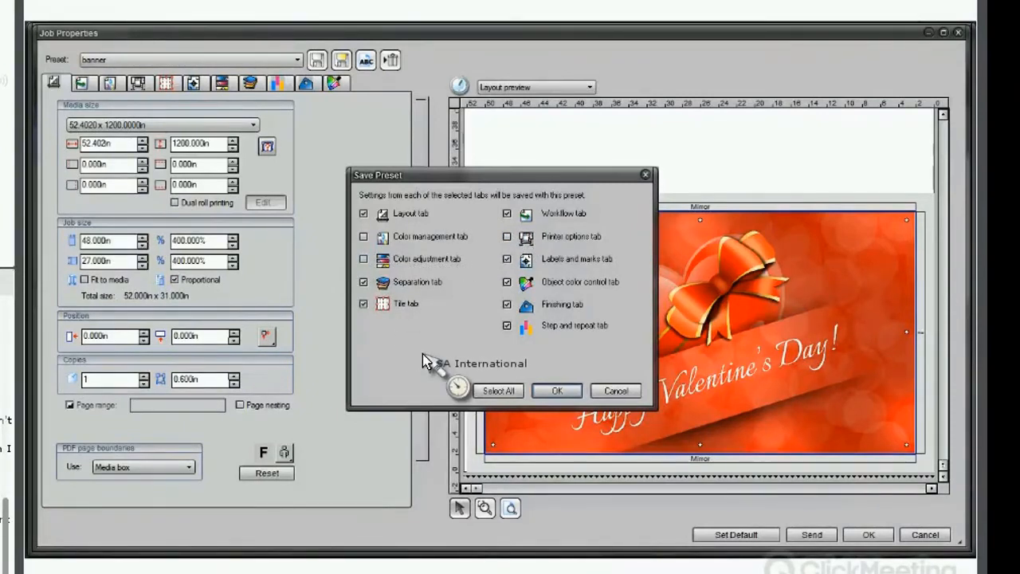
{"action": "left_click", "coordinate": [507, 282]}
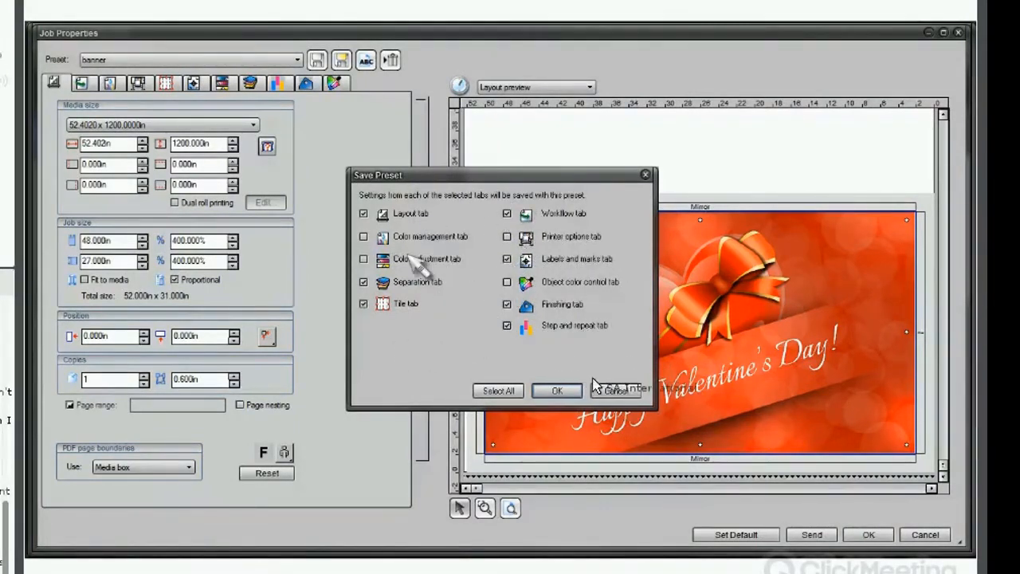
{"action": "left_click", "coordinate": [616, 390]}
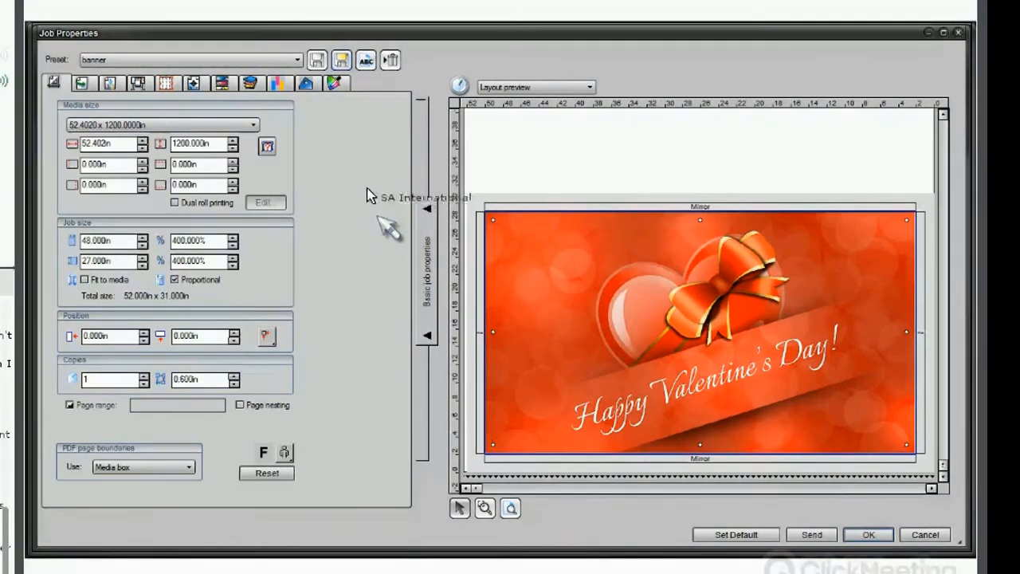
{"action": "left_click", "coordinate": [340, 61]}
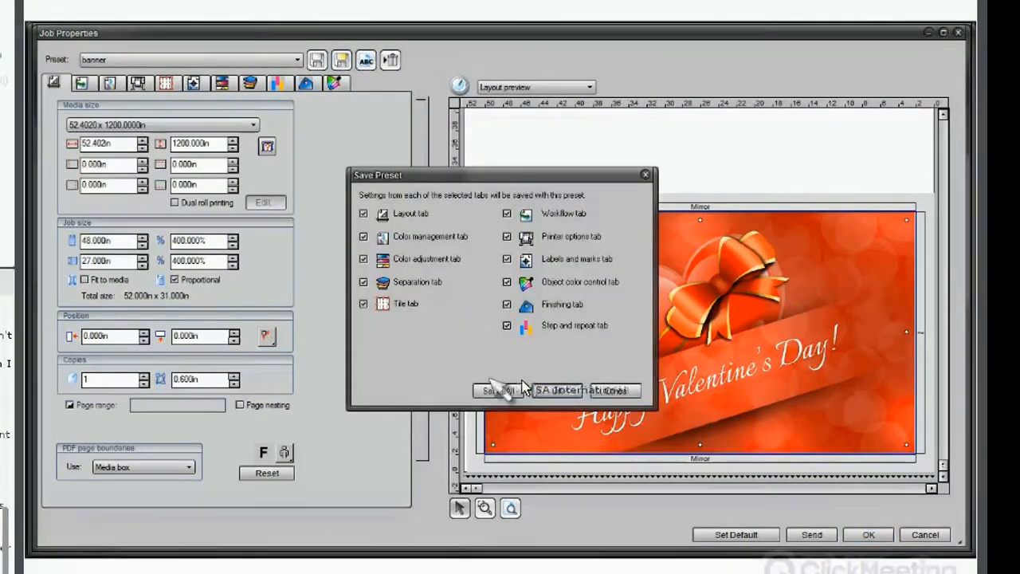
{"action": "left_click", "coordinate": [560, 392]}
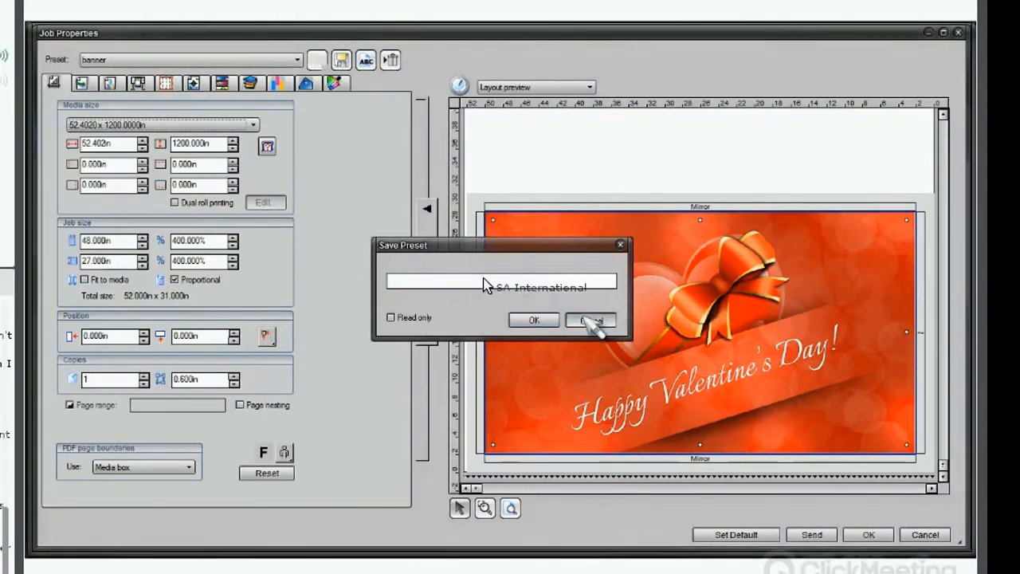
{"action": "left_click", "coordinate": [588, 320]}
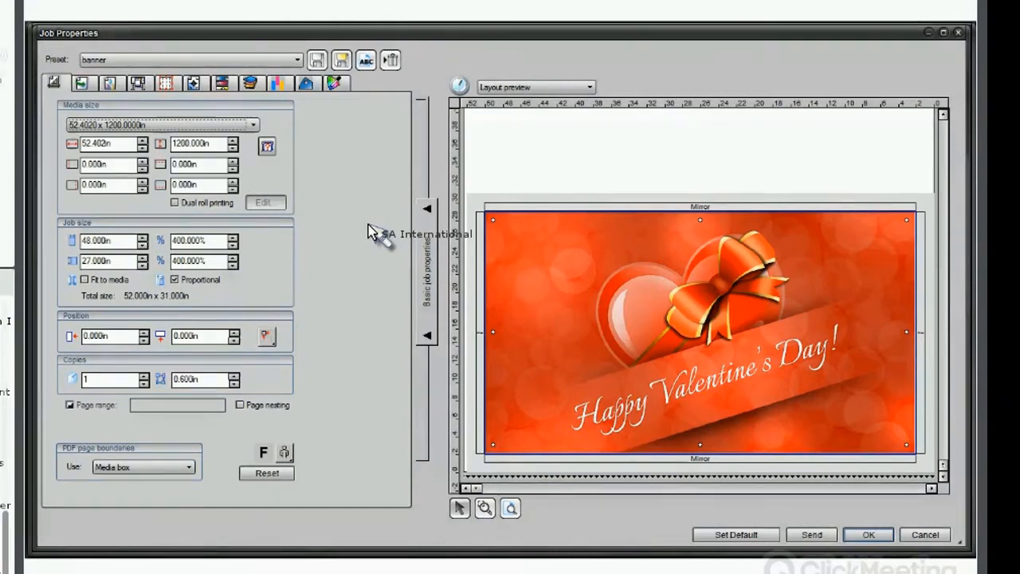
{"action": "left_click_drag", "start_coordinate": [369, 231], "coordinate": [318, 66]}
{"action": "left_click", "coordinate": [317, 61]}
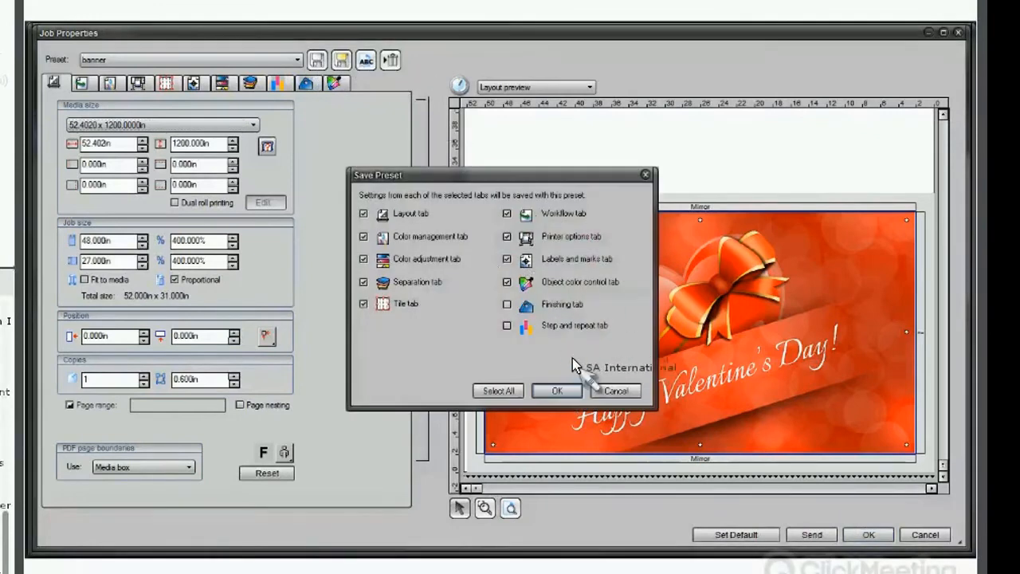
{"action": "left_click", "coordinate": [612, 390]}
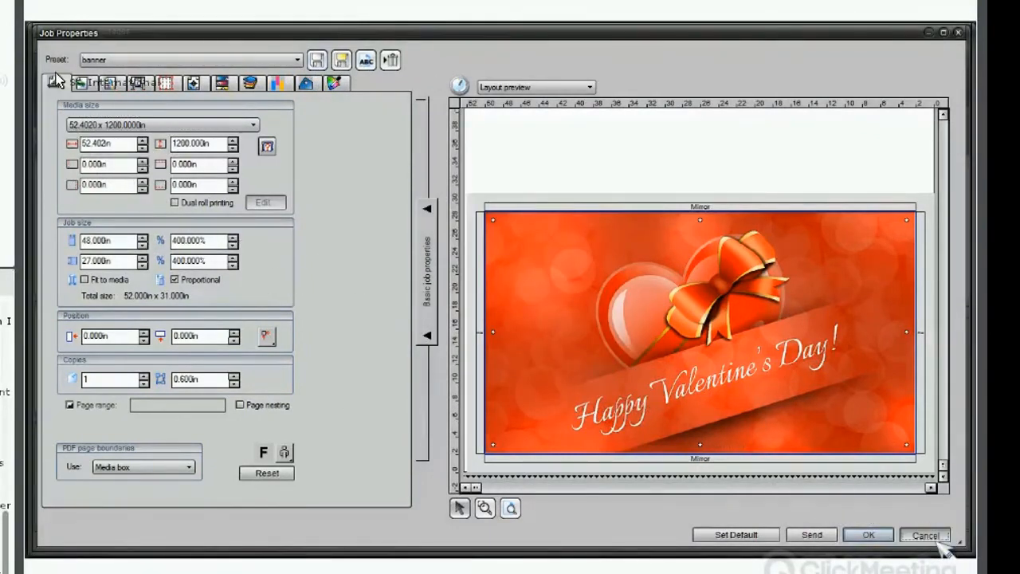
{"action": "left_click", "coordinate": [937, 541]}
Open the Export Preset dialog, check the presets for the Mutoh VJ-1638 setup, and cancel.
{"action": "left_click", "coordinate": [44, 46]}
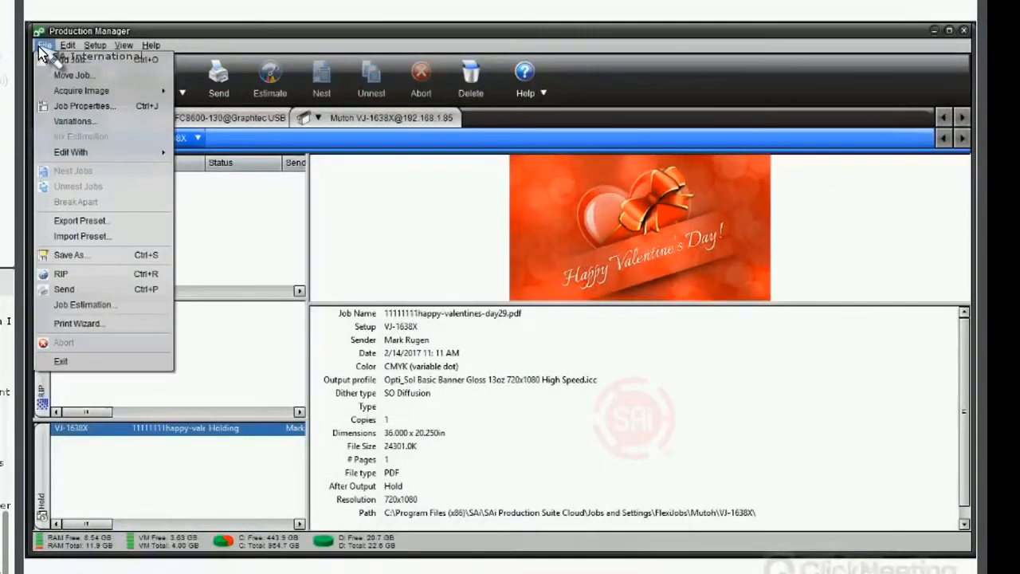
{"action": "left_click", "coordinate": [102, 221]}
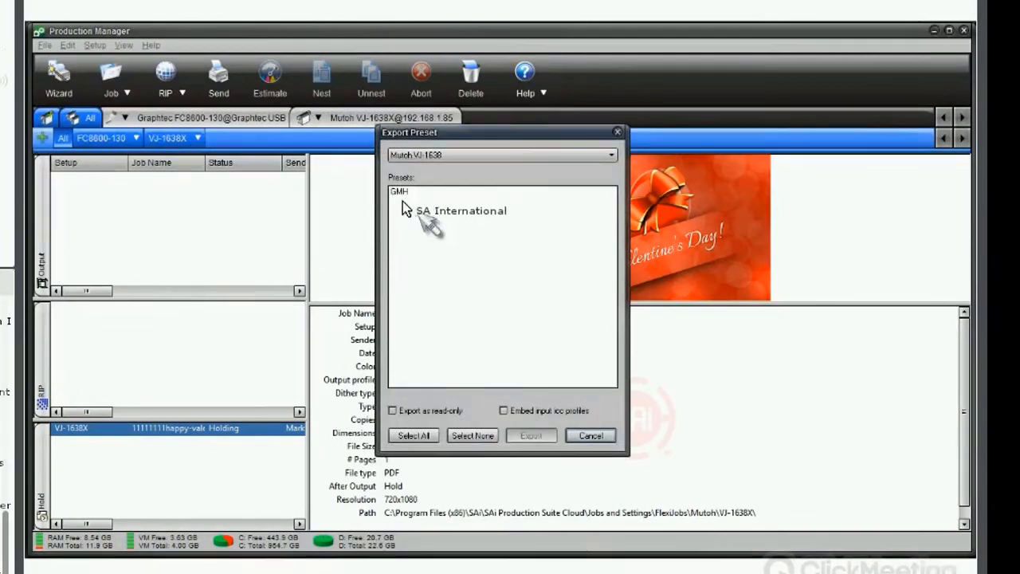
{"action": "left_click", "coordinate": [446, 154]}
{"action": "left_click", "coordinate": [486, 137]}
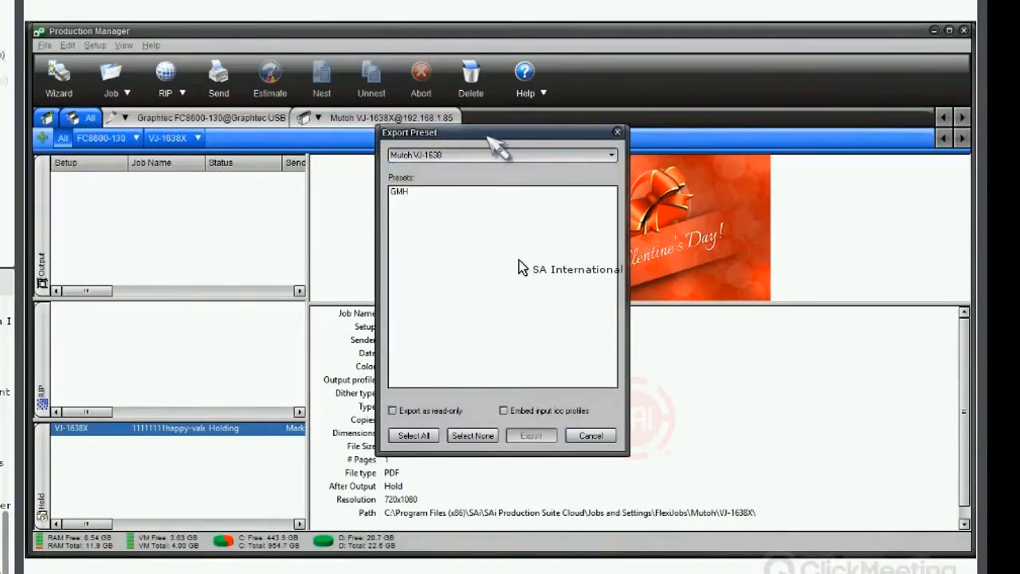
{"action": "left_click", "coordinate": [593, 436]}
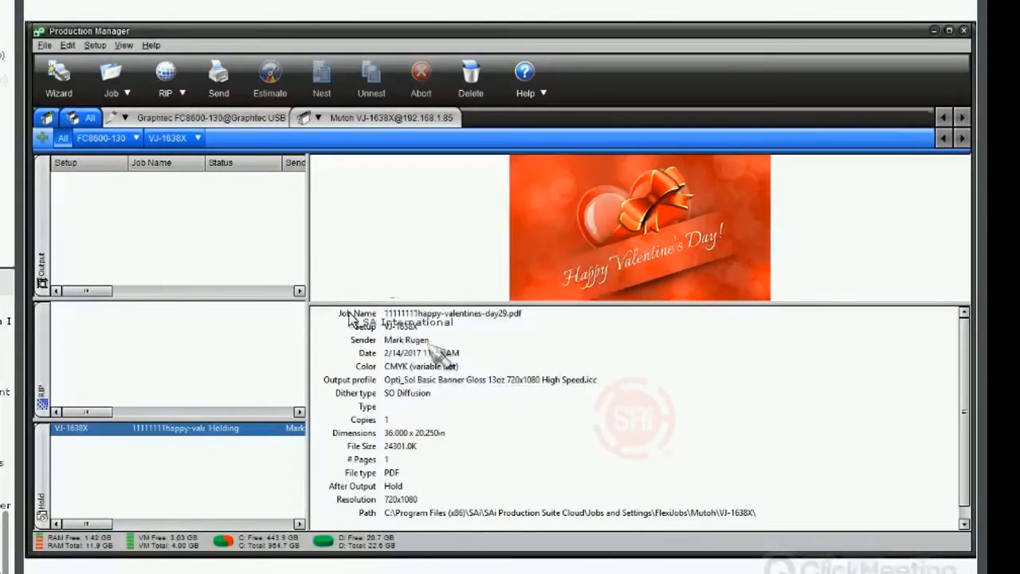
Open the Import Preset file browser for .ptf preset files and cancel it.
{"action": "left_click", "coordinate": [44, 46]}
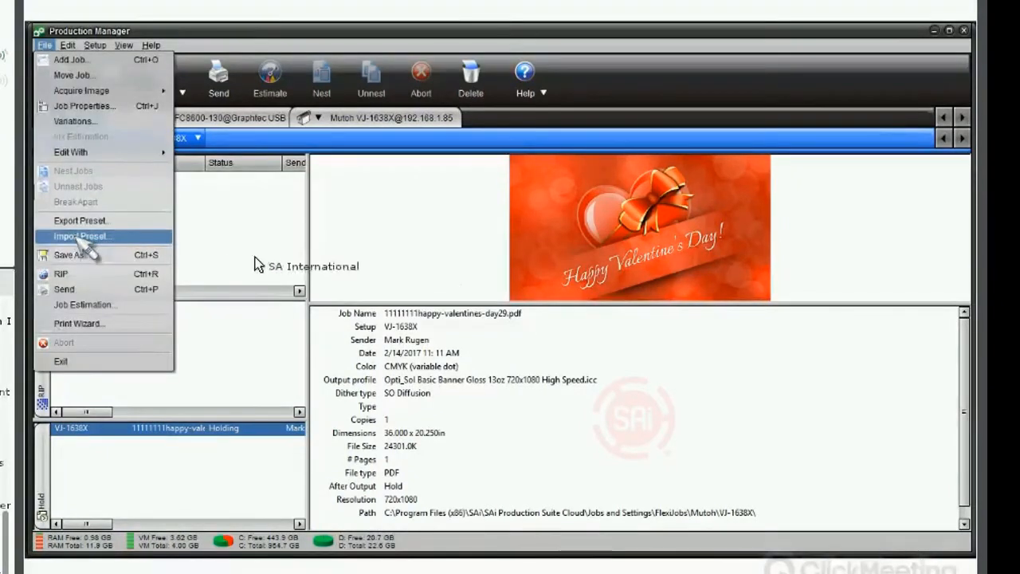
{"action": "left_click", "coordinate": [78, 236]}
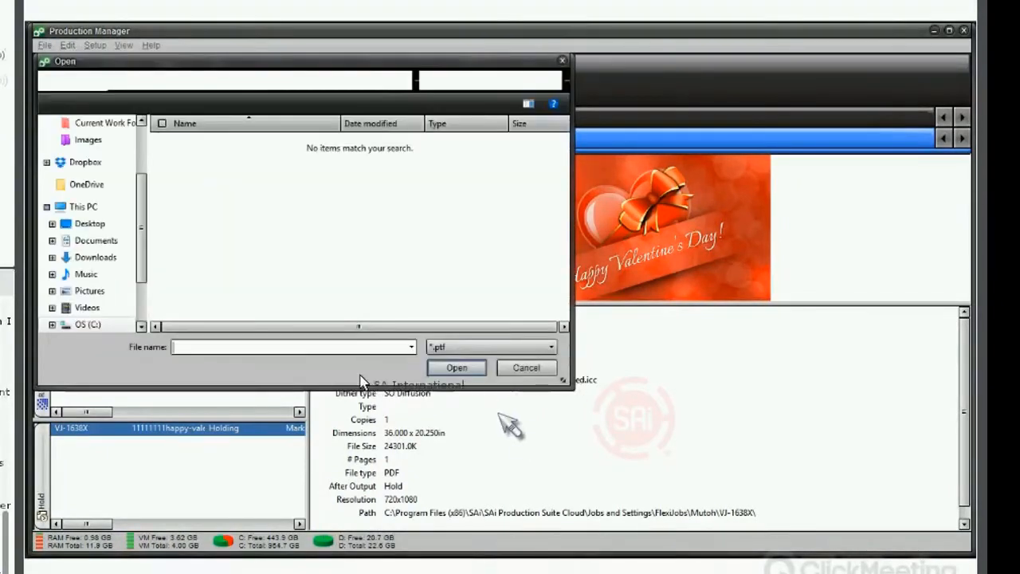
{"action": "left_click", "coordinate": [526, 368]}
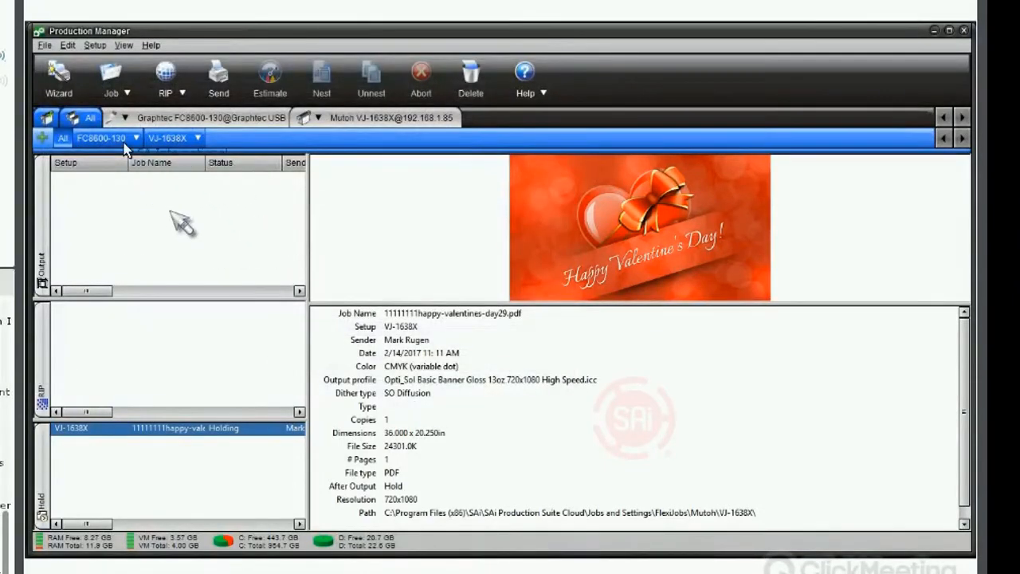
Reopen the held job's properties and close them without changes.
{"action": "left_click", "coordinate": [96, 74]}
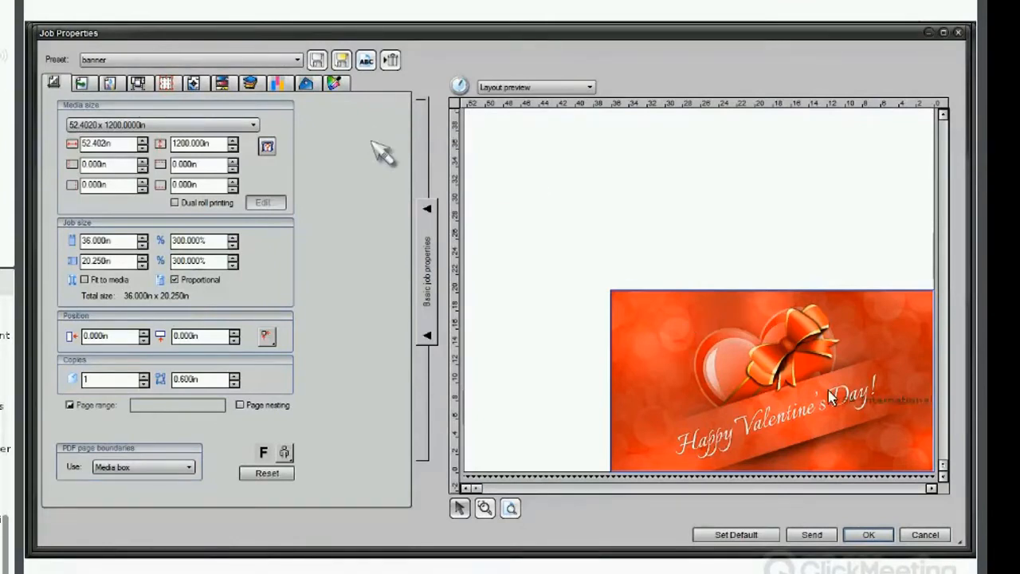
{"action": "left_click", "coordinate": [922, 534]}
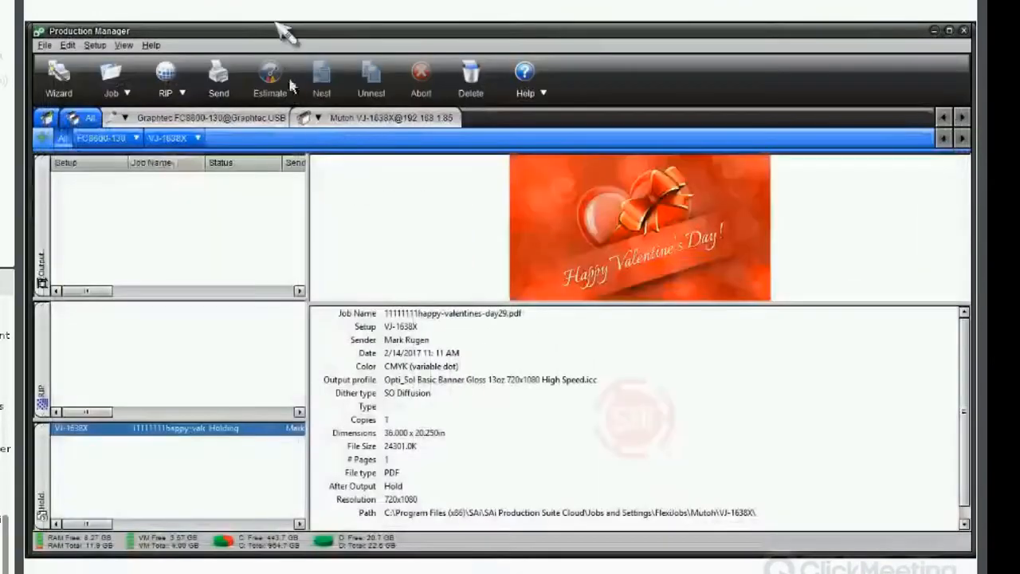
Switch back to FlexiSIGN and deselect the Valentine's artwork.
{"action": "mouse_move", "coordinate": [318, 37]}
{"action": "left_click", "coordinate": [354, 37]}
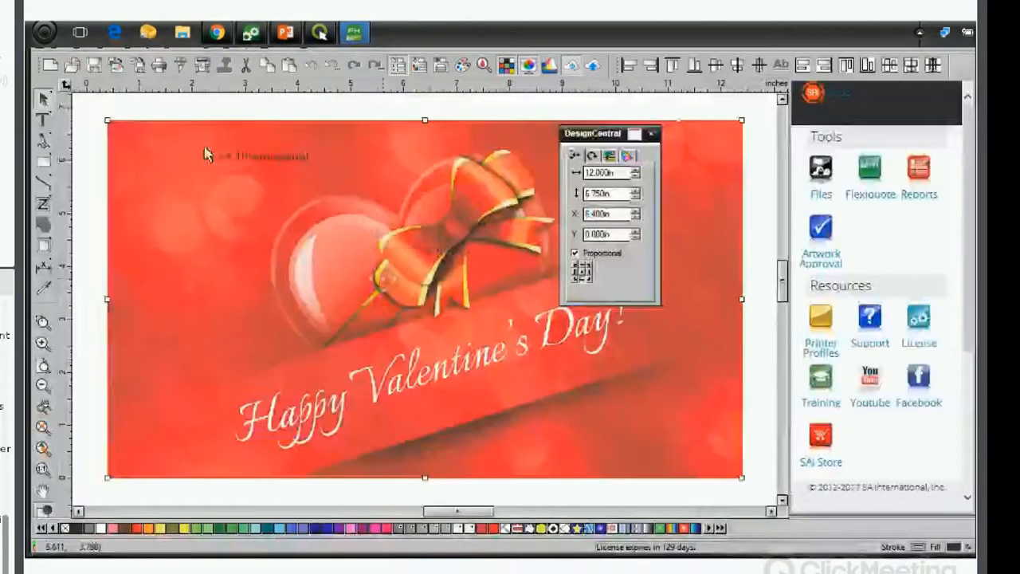
{"action": "left_click", "coordinate": [132, 105]}
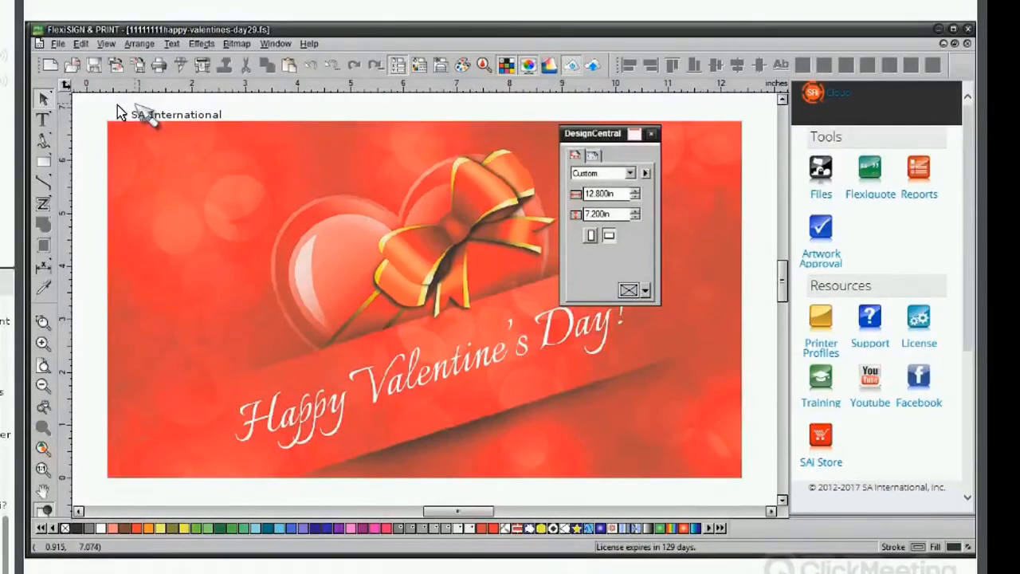
Open the Import dialog, browse the list of supported file types, and cancel.
{"action": "left_click", "coordinate": [57, 45]}
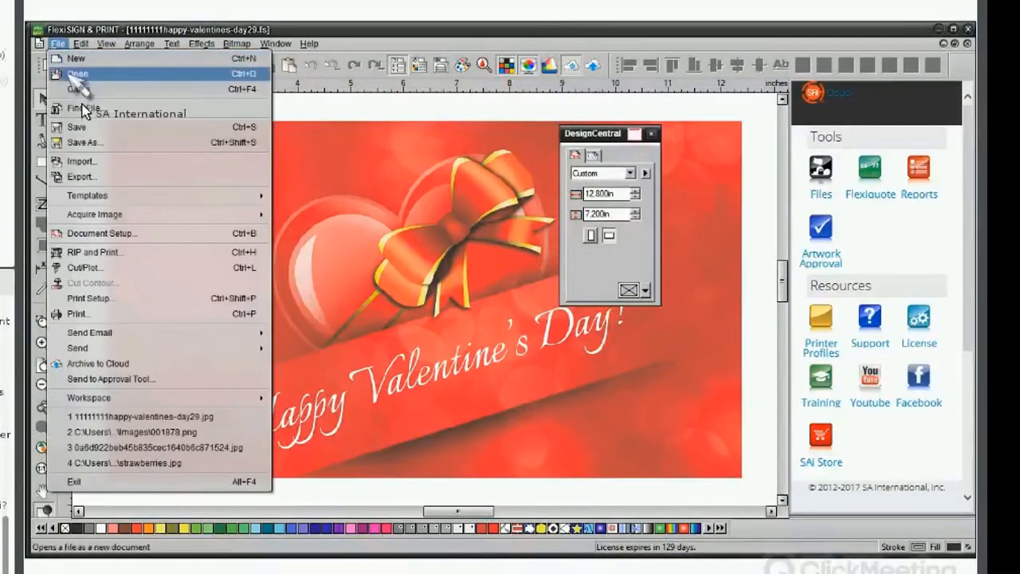
{"action": "left_click", "coordinate": [99, 162]}
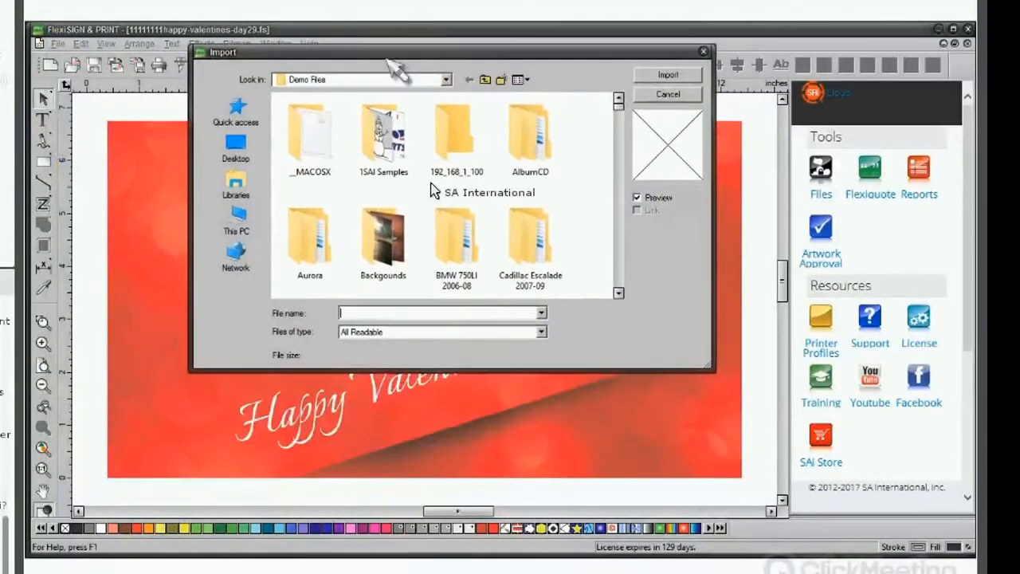
{"action": "left_click", "coordinate": [541, 332]}
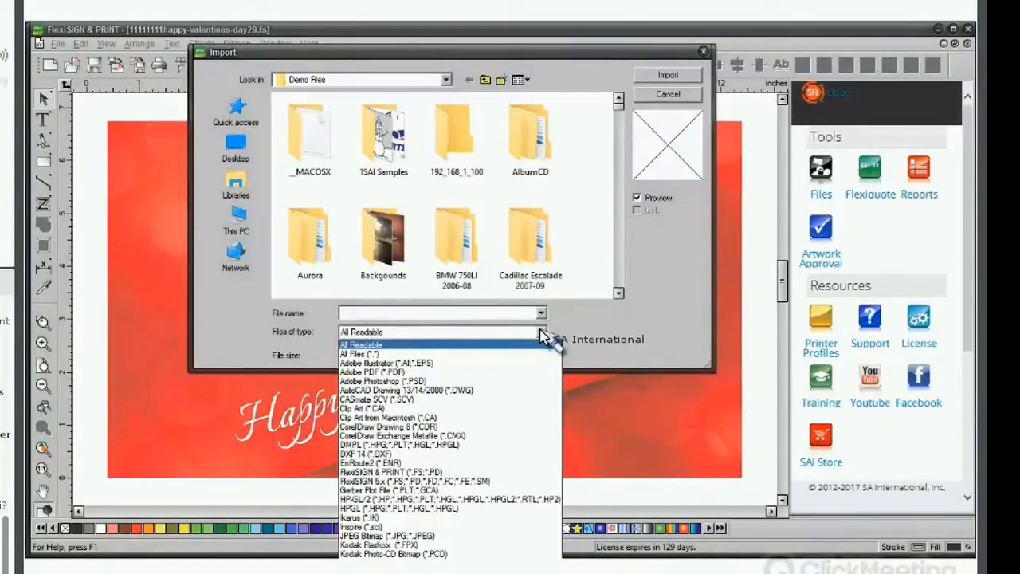
{"action": "left_click", "coordinate": [666, 96]}
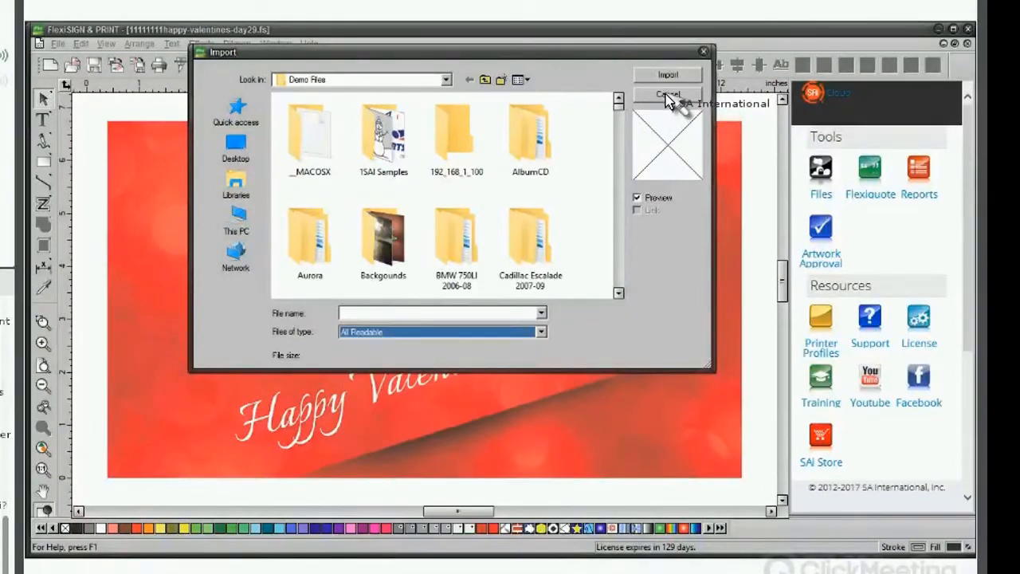
{"action": "left_click", "coordinate": [666, 94]}
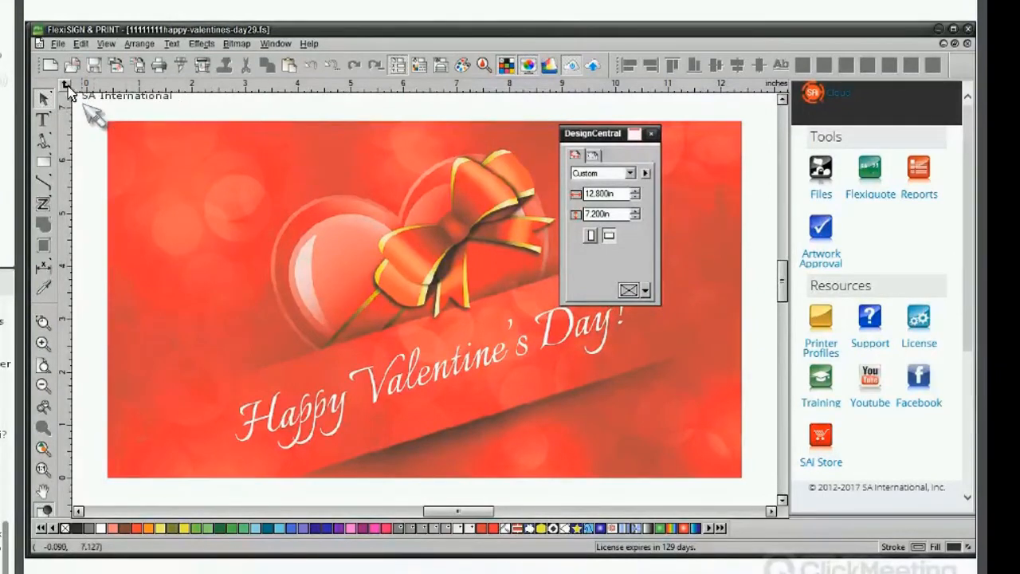
Start a new document and type "tt" with the Text tool at a 4 in character height.
{"action": "left_click", "coordinate": [49, 65]}
{"action": "left_click", "coordinate": [43, 119]}
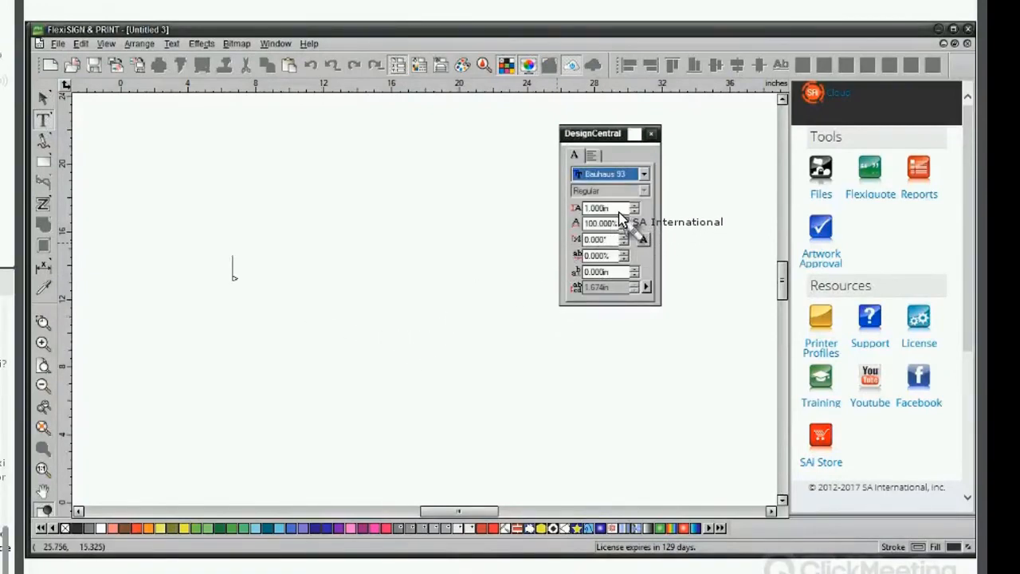
{"action": "double_click", "coordinate": [577, 210]}
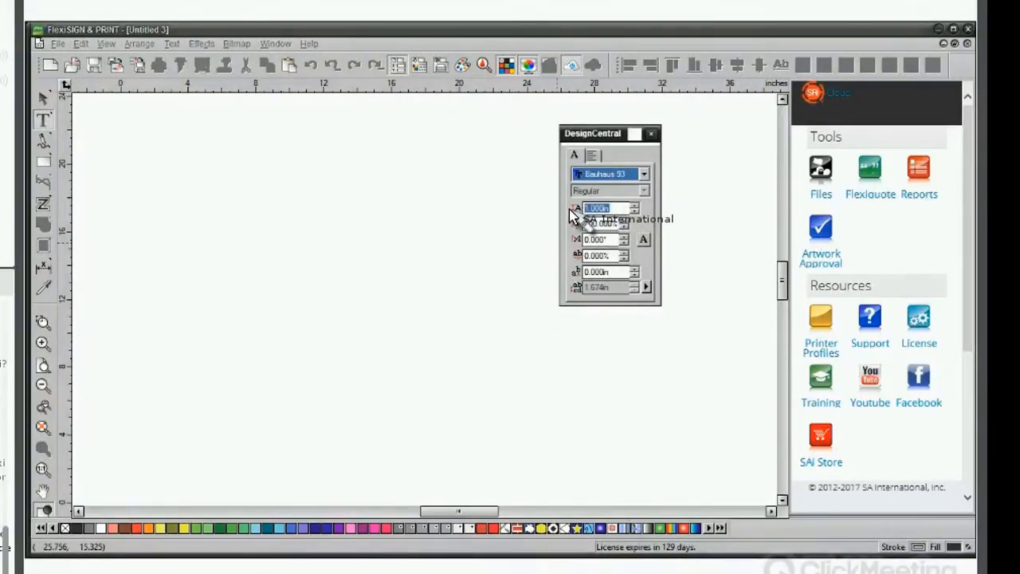
{"action": "type", "text": "4"}
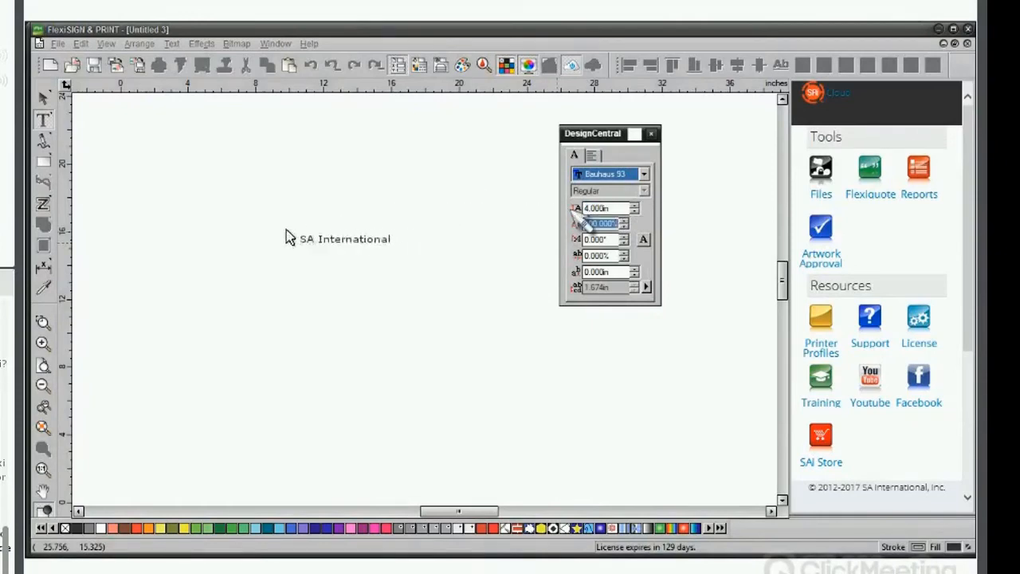
{"action": "key", "text": "Return"}
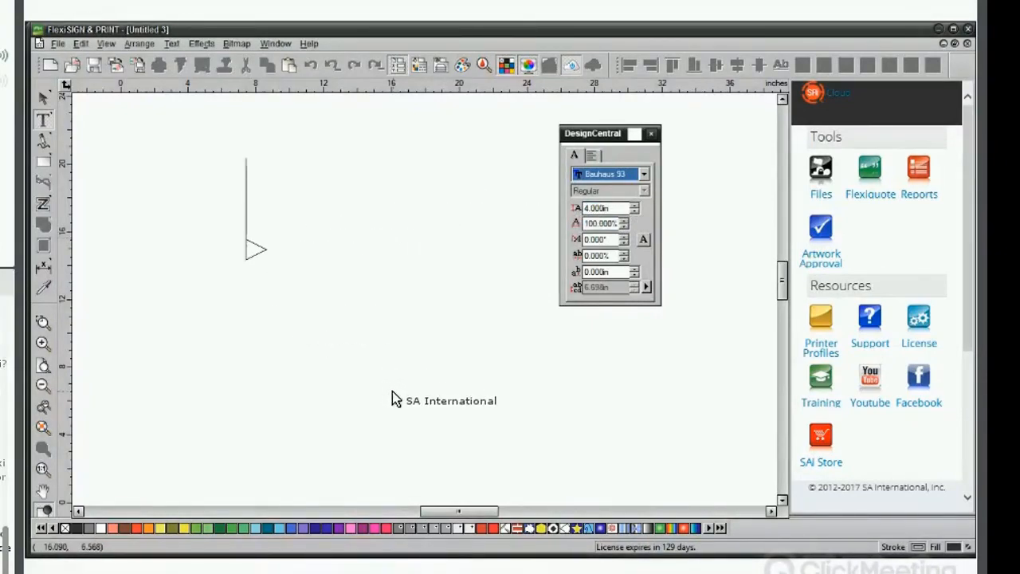
{"action": "type", "text": "tt"}
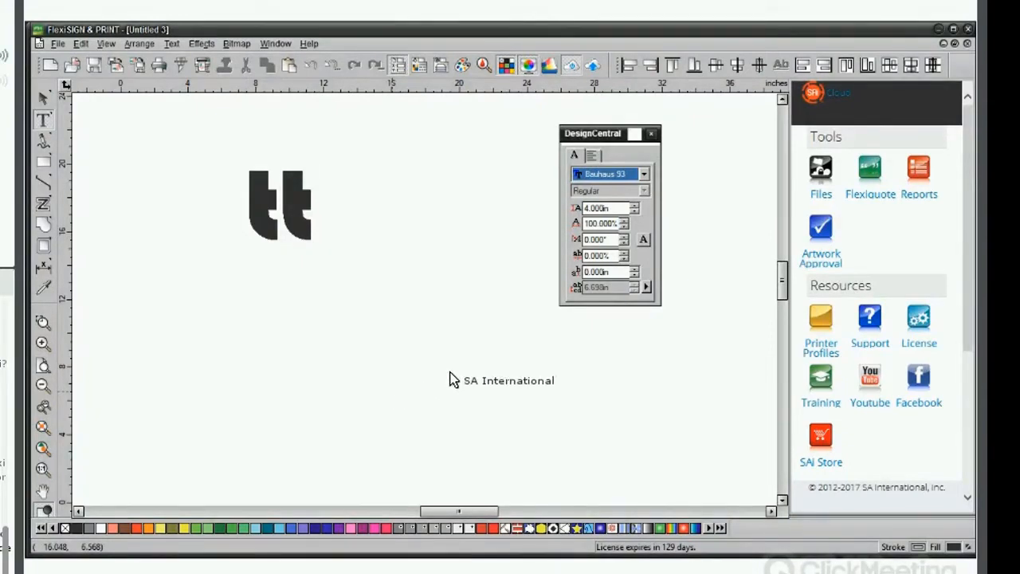
Try coloring the "tt" text white from the palette, then undo the change.
{"action": "left_click", "coordinate": [261, 324]}
{"action": "left_click", "coordinate": [253, 231]}
{"action": "double_click", "coordinate": [310, 218]}
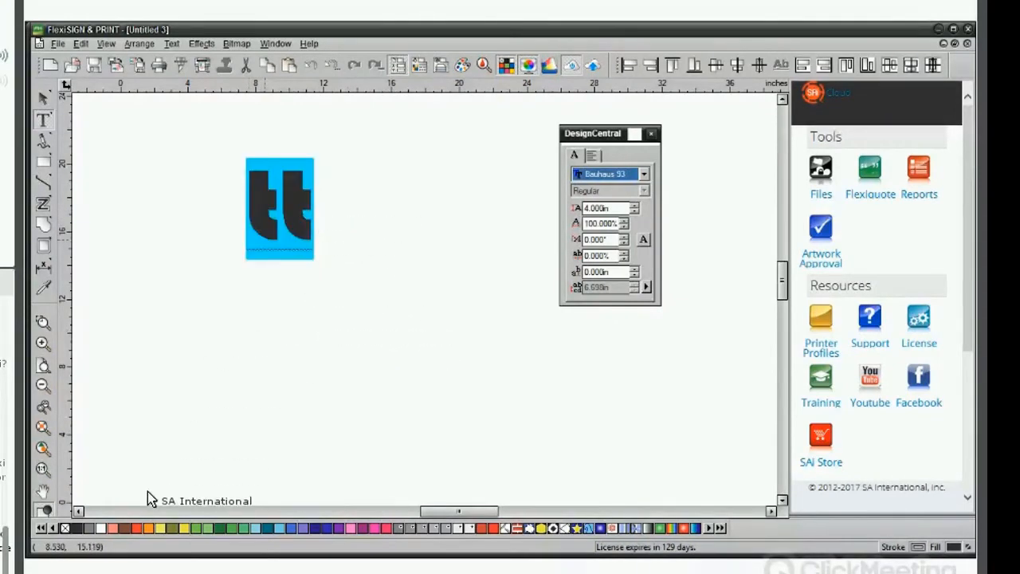
{"action": "left_click", "coordinate": [101, 528]}
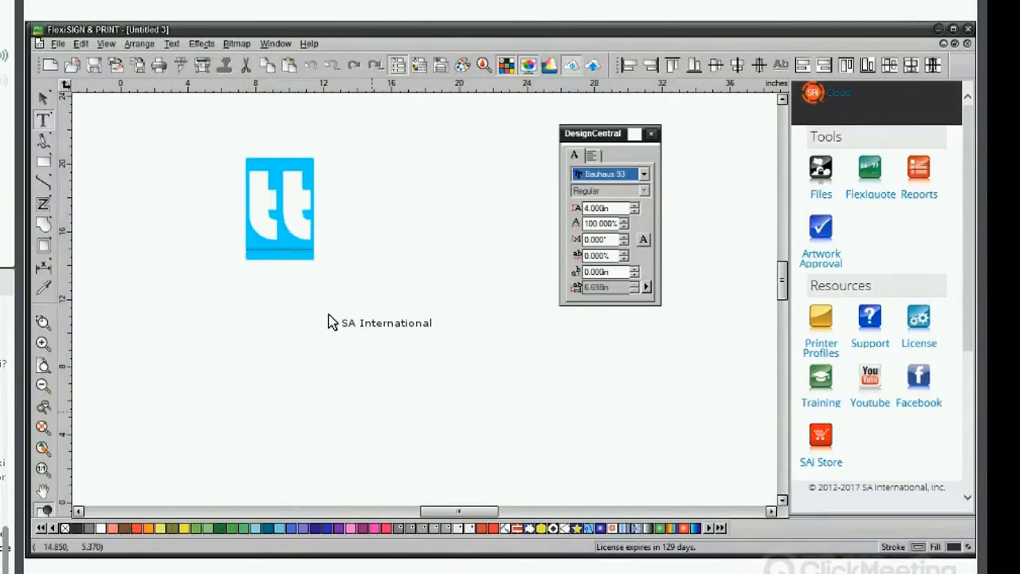
{"action": "left_click", "coordinate": [269, 308]}
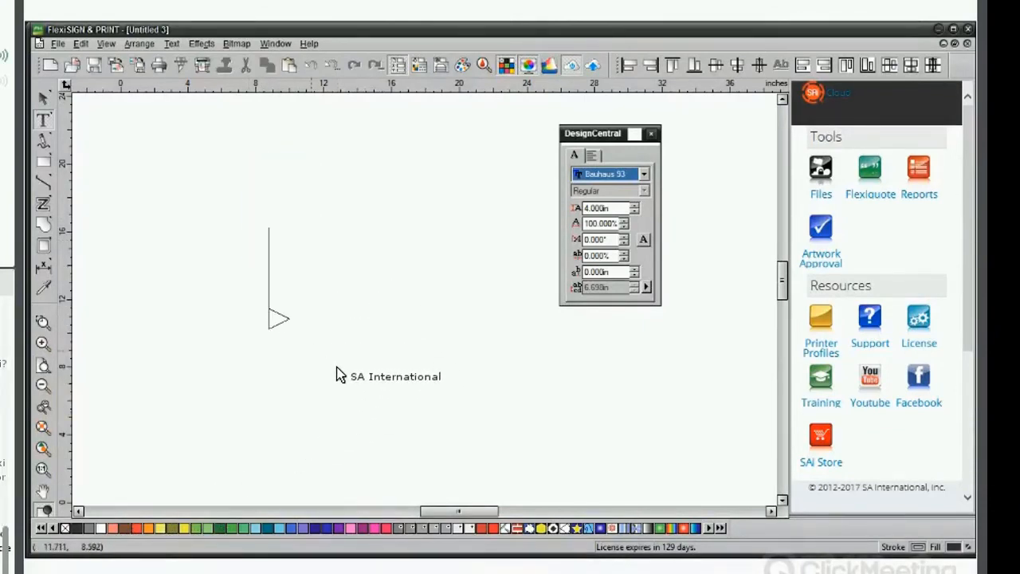
{"action": "key", "text": "ctrl+z"}
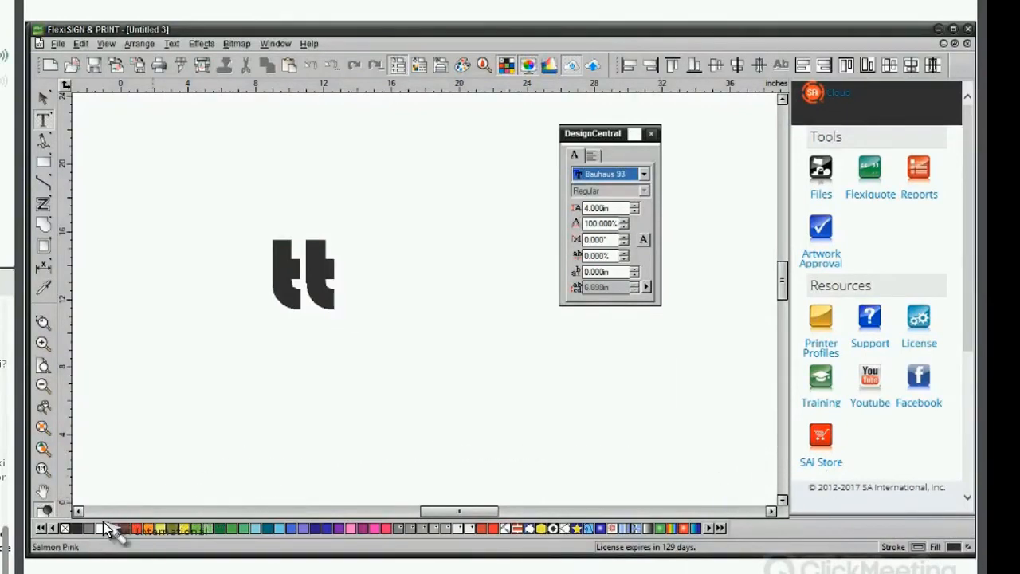
Try typing a second "tt" with a white default fill, then delete it and restore black as the fill.
{"action": "left_click_drag", "start_coordinate": [113, 527], "coordinate": [871, 534]}
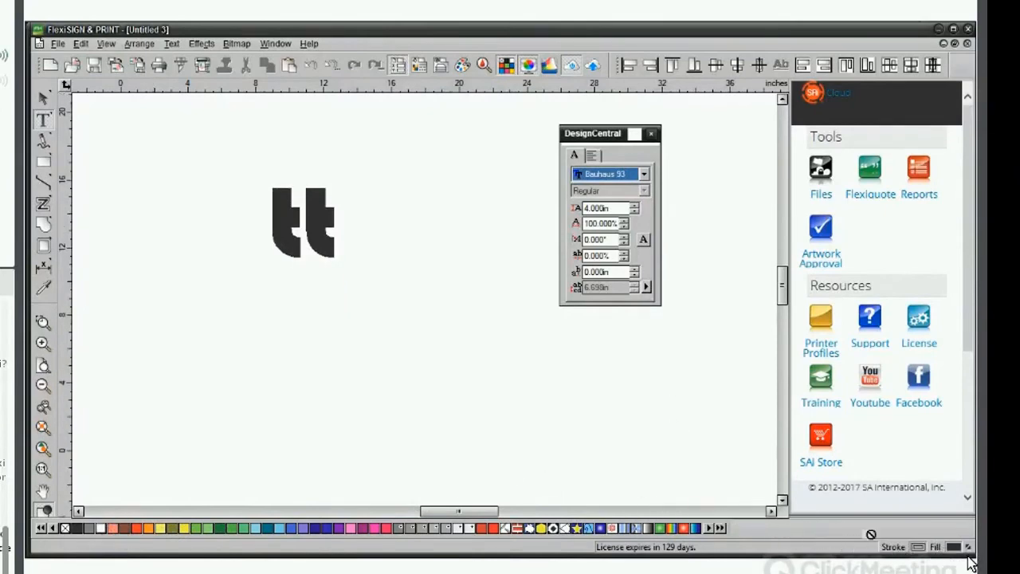
{"action": "left_click_drag", "start_coordinate": [958, 549], "coordinate": [948, 547]}
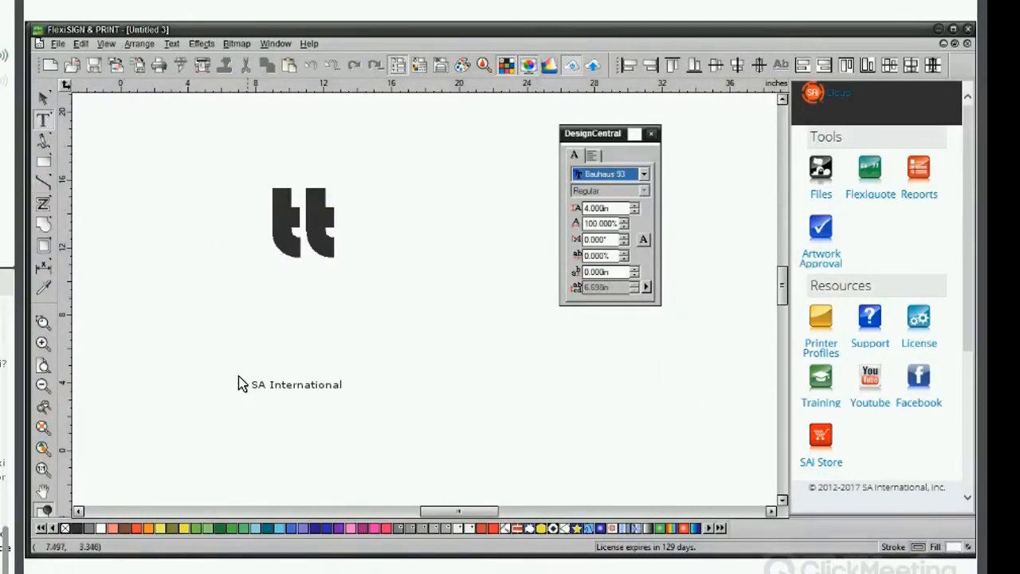
{"action": "type", "text": "tt"}
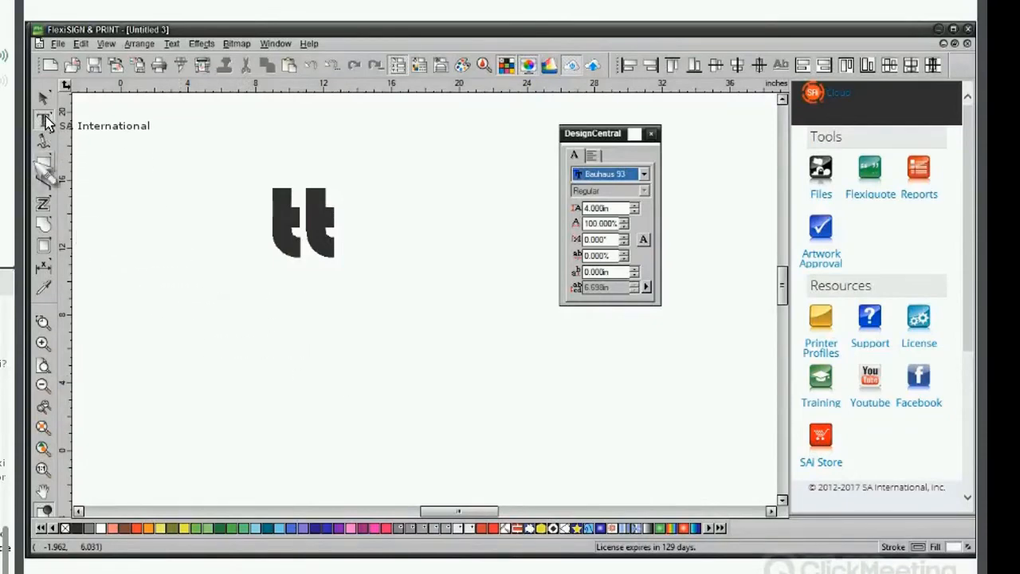
{"action": "double_click", "coordinate": [46, 99]}
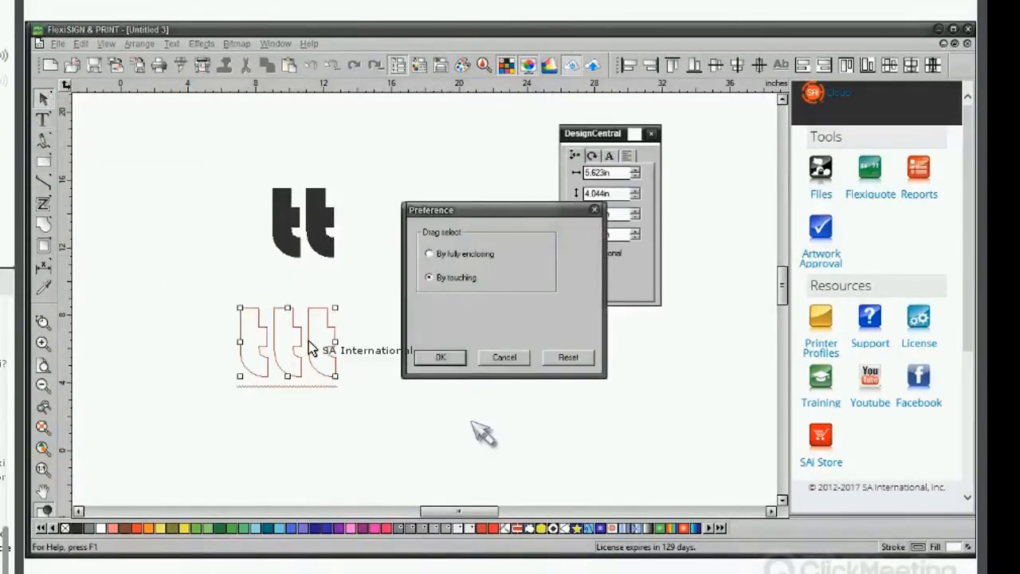
{"action": "left_click", "coordinate": [502, 357]}
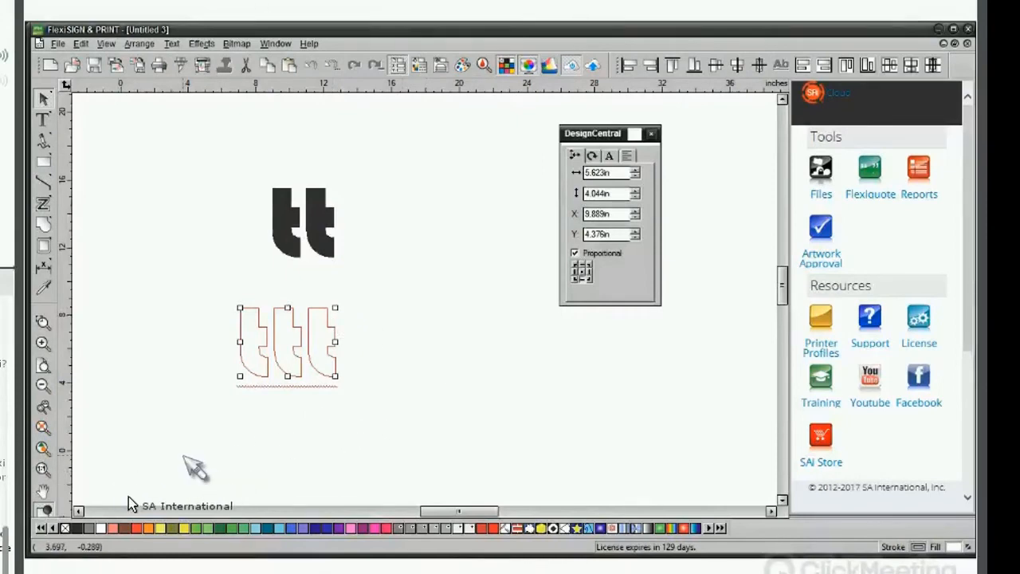
{"action": "key", "text": "Delete"}
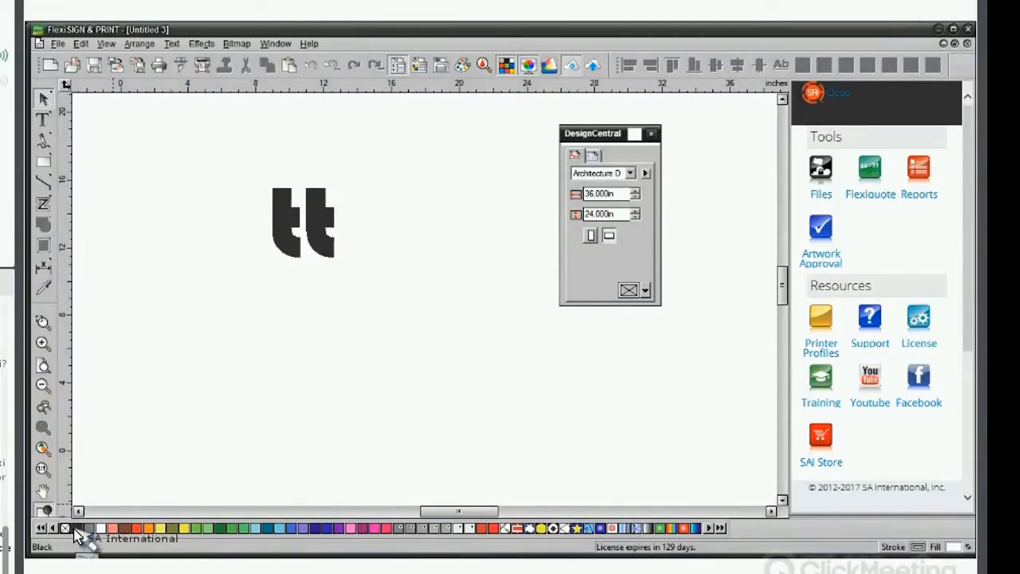
{"action": "mouse_move", "coordinate": [76, 529]}
{"action": "left_mouse_down"}
{"action": "mouse_move", "coordinate": [433, 436]}
{"action": "mouse_move", "coordinate": [675, 452]}
{"action": "mouse_move", "coordinate": [899, 522]}
{"action": "left_mouse_up"}
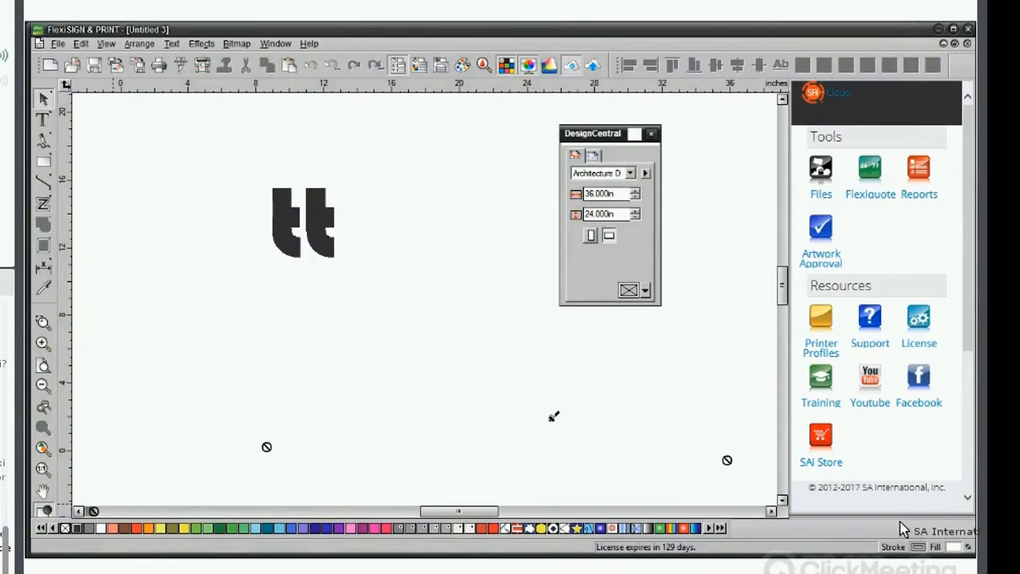
{"action": "left_click_drag", "start_coordinate": [956, 545], "coordinate": [959, 554]}
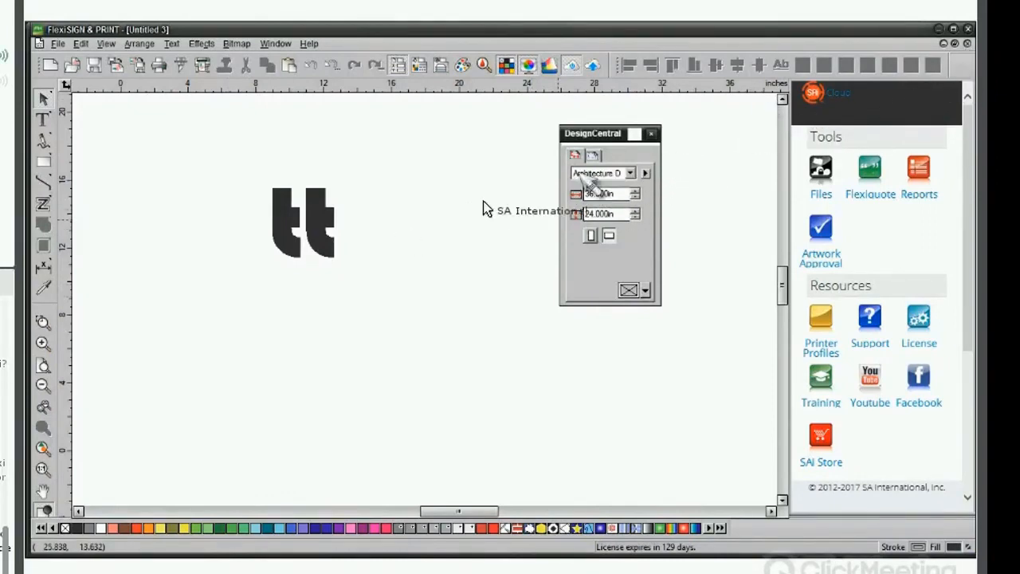
Select the "tt" text and stretch its height by dragging its handle down and back up.
{"action": "left_click", "coordinate": [311, 223]}
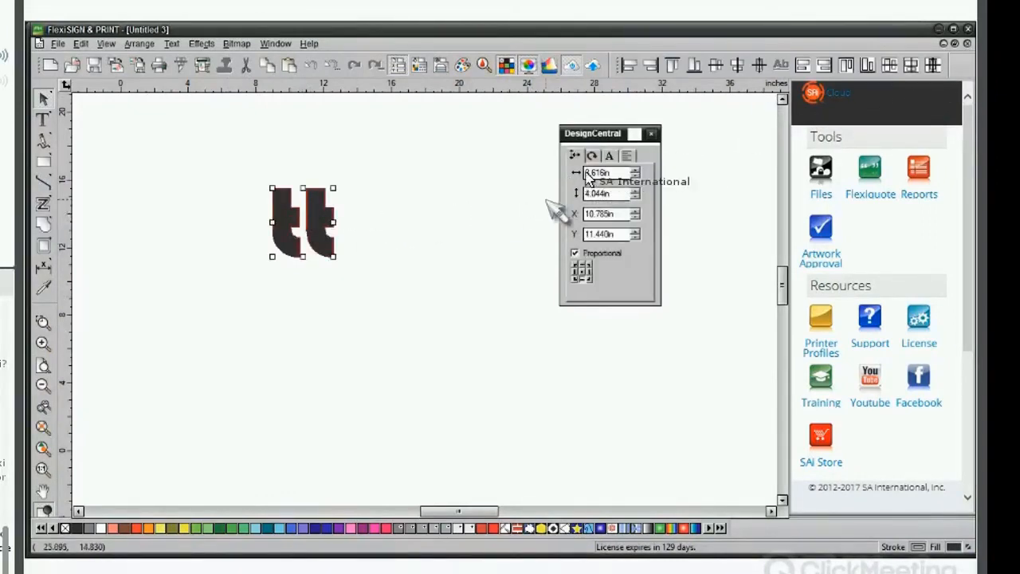
{"action": "left_click", "coordinate": [610, 156]}
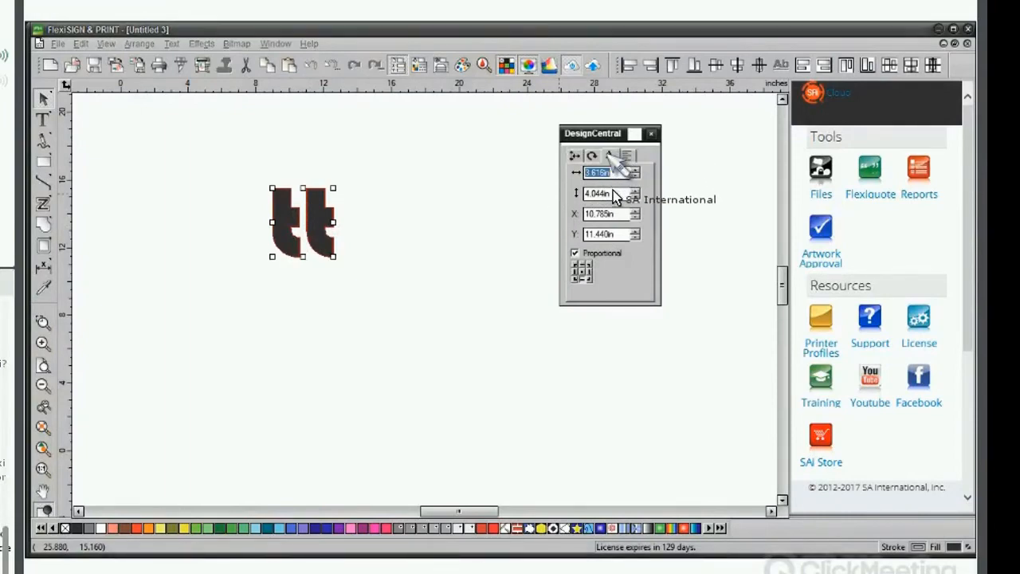
{"action": "left_click", "coordinate": [568, 208]}
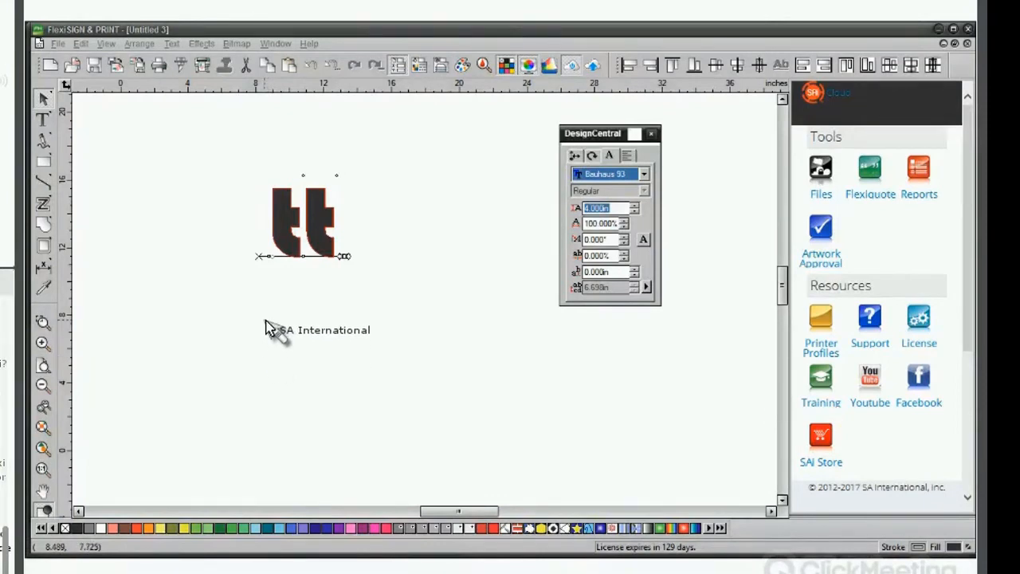
{"action": "left_click", "coordinate": [385, 209]}
{"action": "left_click", "coordinate": [318, 231]}
{"action": "left_click_drag", "start_coordinate": [302, 191], "coordinate": [296, 265]}
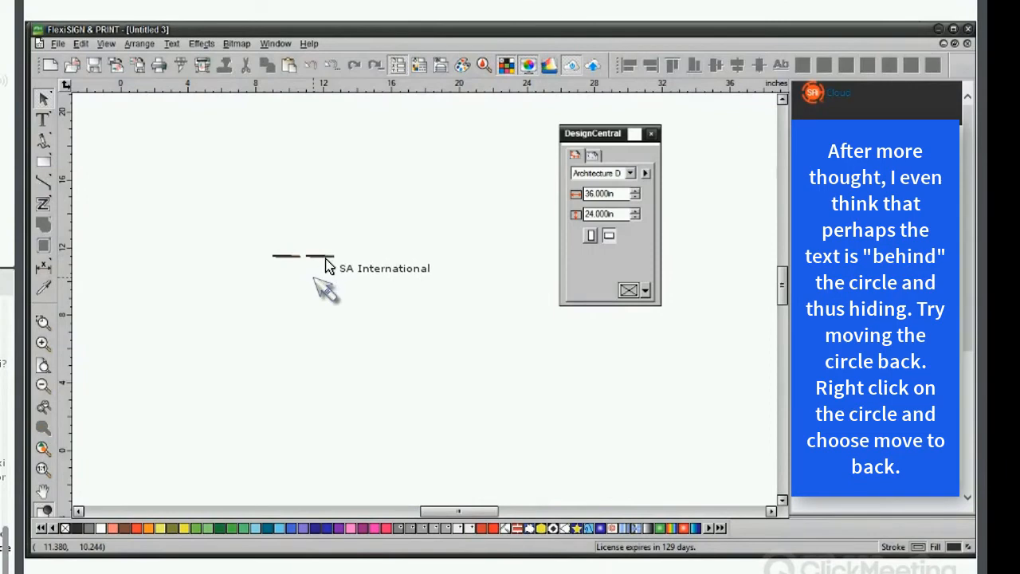
{"action": "left_click_drag", "start_coordinate": [310, 255], "coordinate": [303, 188]}
{"action": "left_click", "coordinate": [610, 155]}
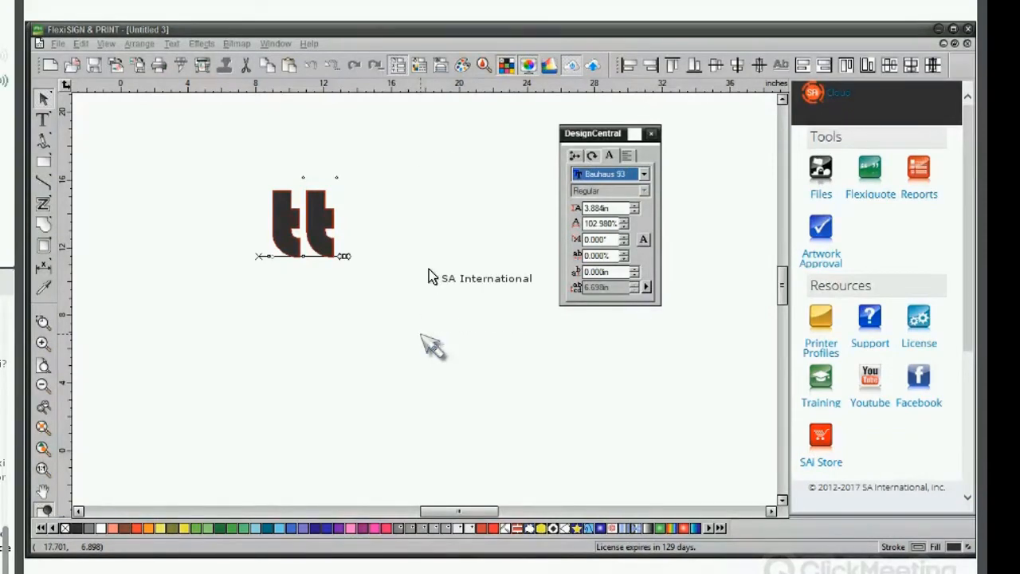
Switch to Production Manager and open the properties of the held Valentine's job.
{"action": "mouse_move", "coordinate": [391, 31]}
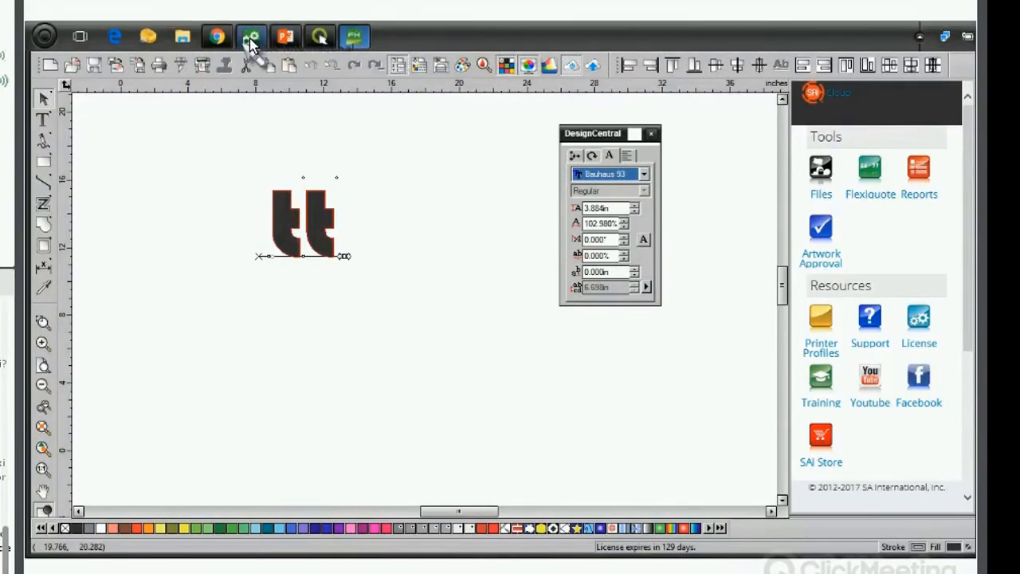
{"action": "left_click", "coordinate": [251, 38]}
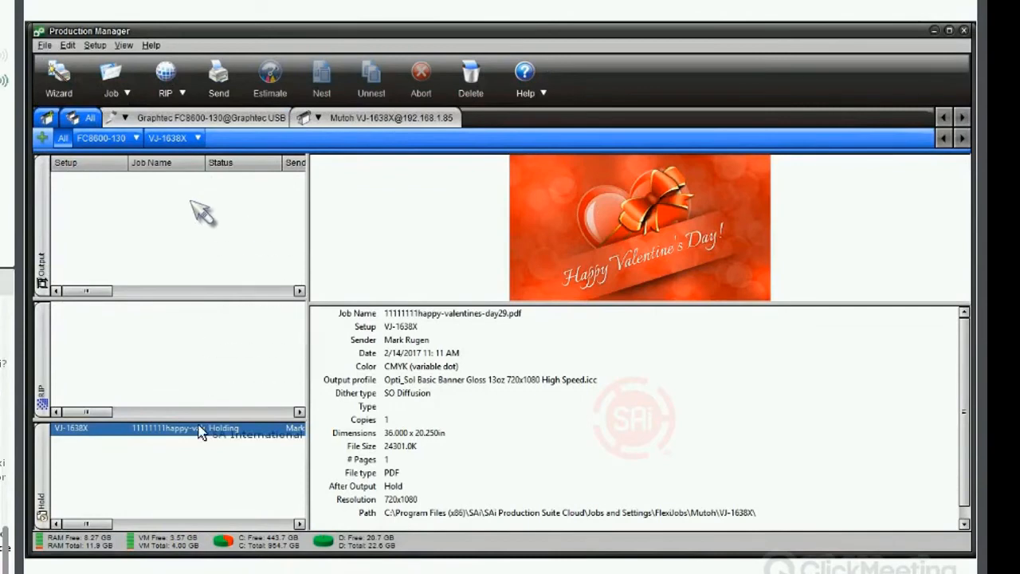
{"action": "left_click", "coordinate": [193, 466]}
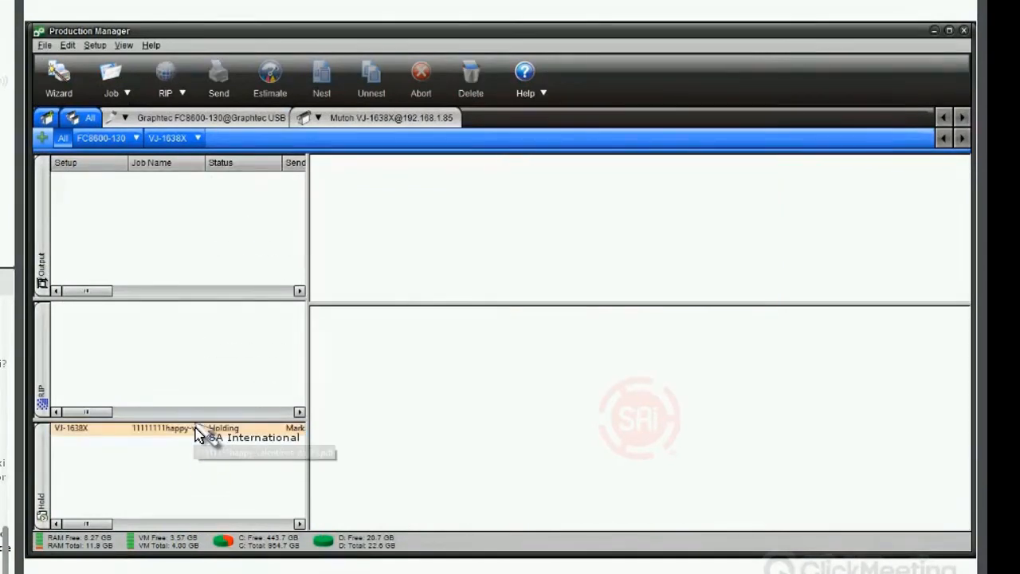
{"action": "left_click", "coordinate": [195, 431]}
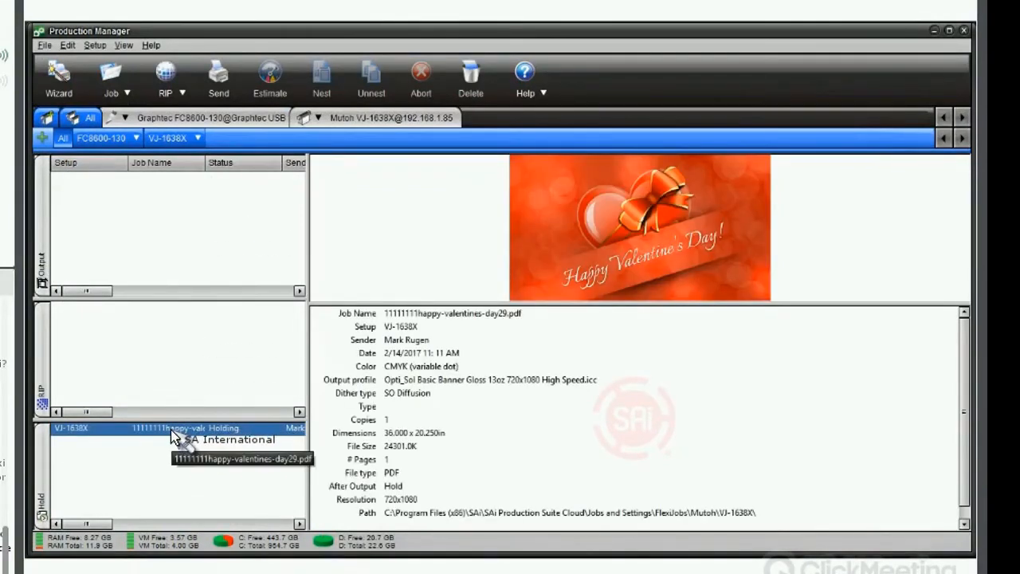
{"action": "double_click", "coordinate": [172, 429]}
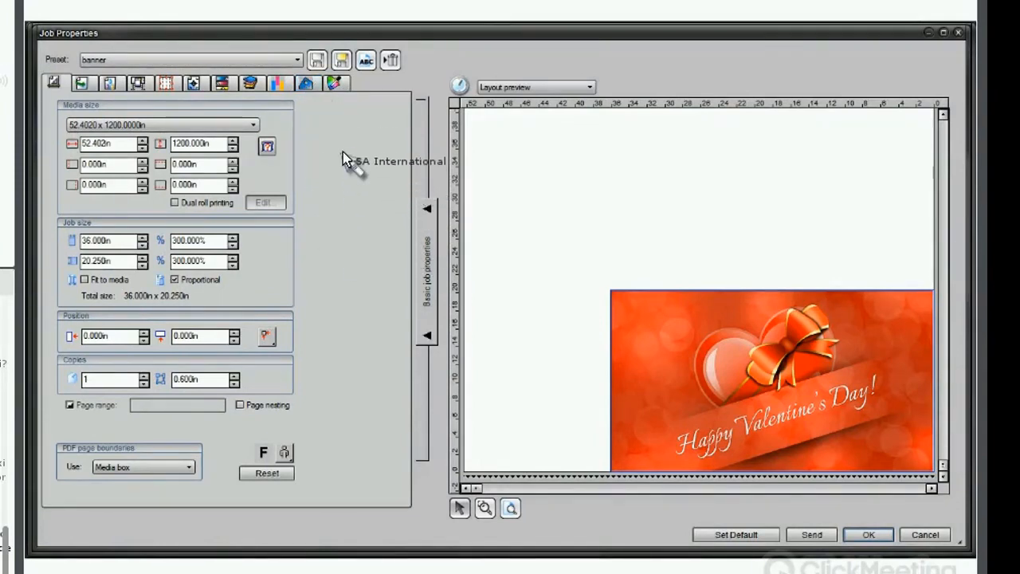
Enable grommets in the job's finishing settings and adjust the horizontal and vertical grommet counts.
{"action": "left_click", "coordinate": [306, 87]}
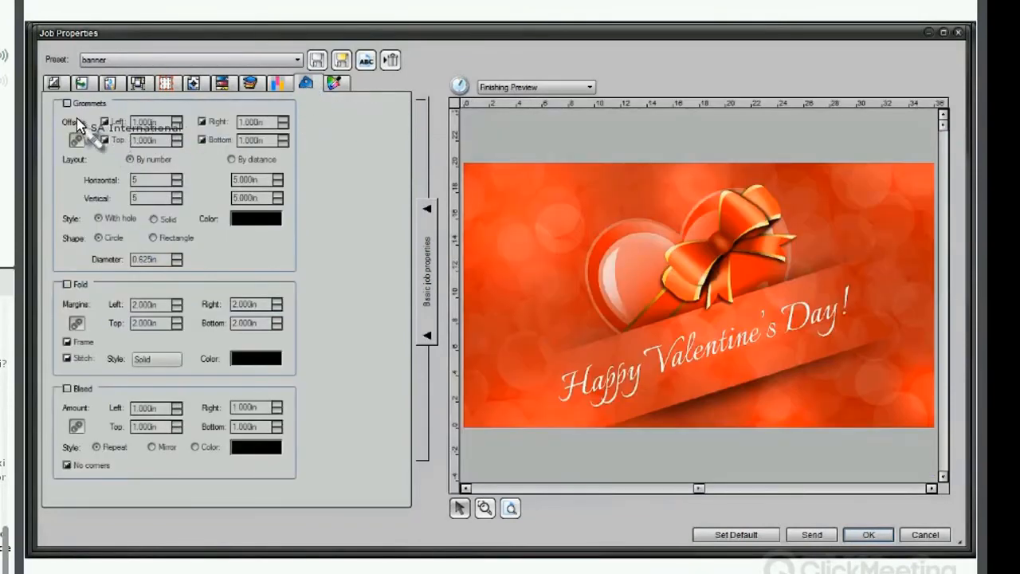
{"action": "left_click", "coordinate": [67, 104]}
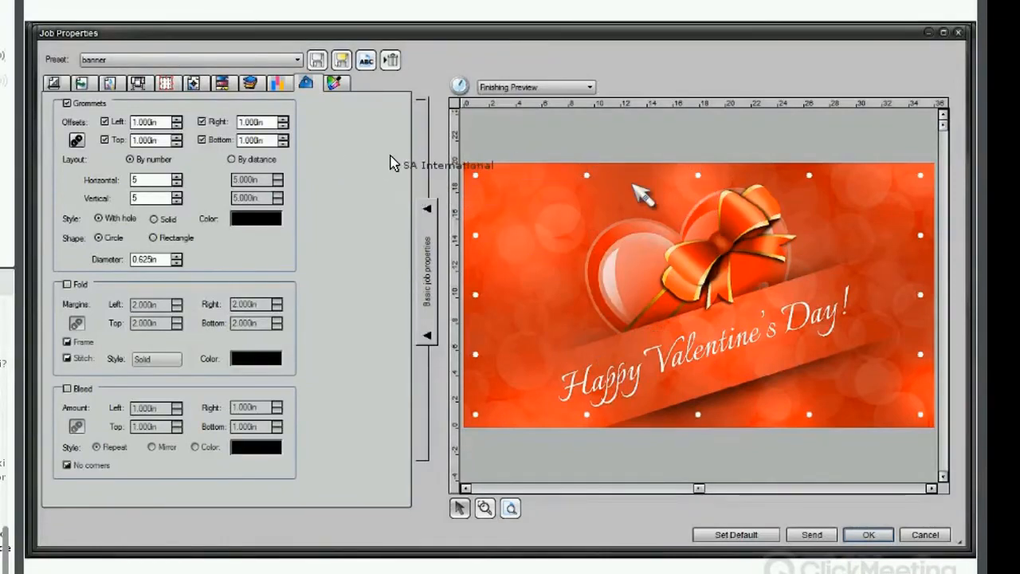
{"action": "left_click", "coordinate": [176, 183]}
{"action": "left_click", "coordinate": [175, 201]}
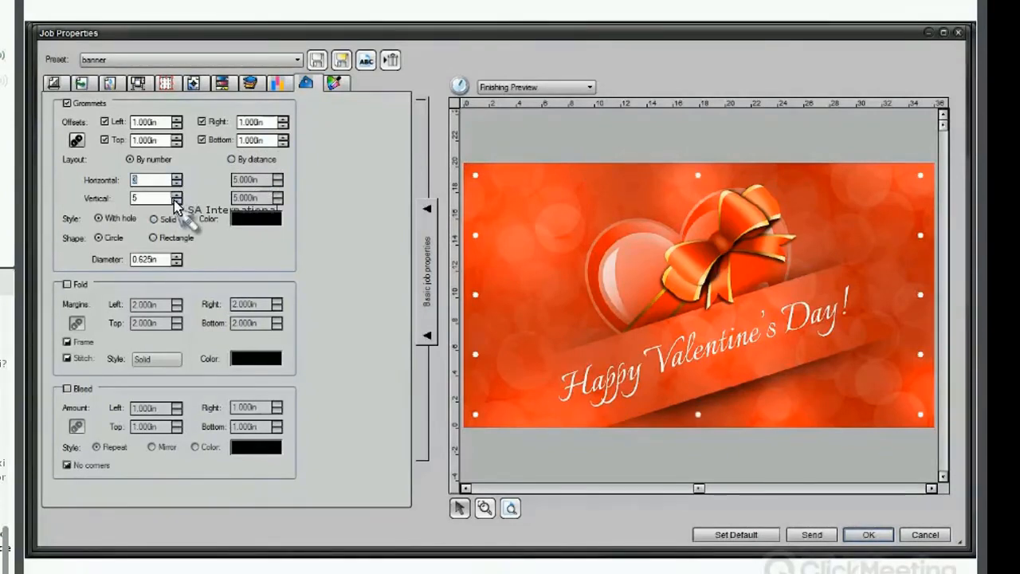
Try grommet layout by distance with 4.400 in horizontal spacing, then switch the layout back to by number.
{"action": "left_click", "coordinate": [231, 159]}
{"action": "left_click", "coordinate": [276, 184]}
{"action": "left_click", "coordinate": [275, 184]}
{"action": "left_click", "coordinate": [276, 185]}
{"action": "left_click", "coordinate": [276, 184]}
{"action": "left_click", "coordinate": [275, 184]}
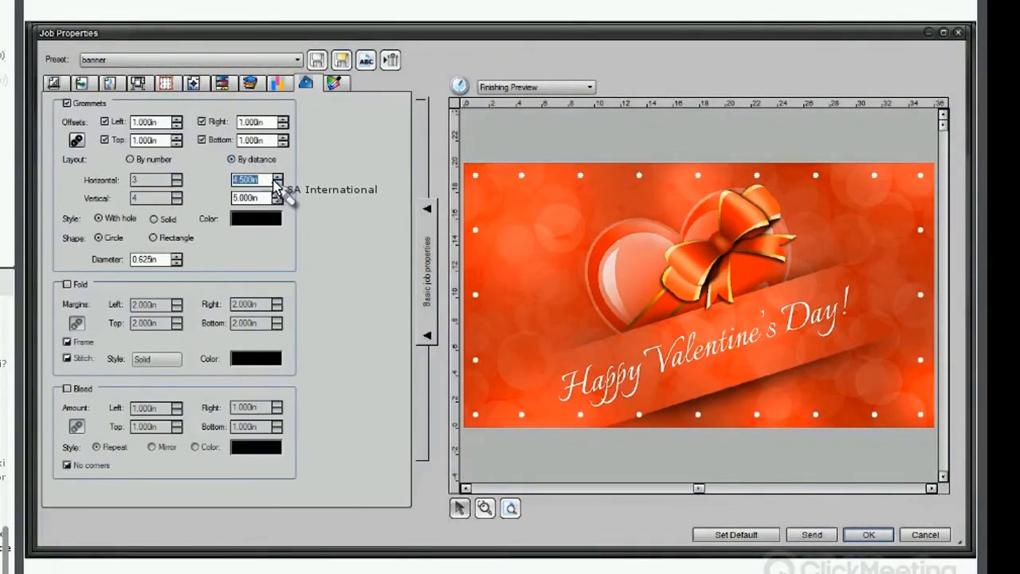
{"action": "left_click", "coordinate": [276, 183]}
{"action": "left_click", "coordinate": [275, 183]}
{"action": "left_click", "coordinate": [276, 177]}
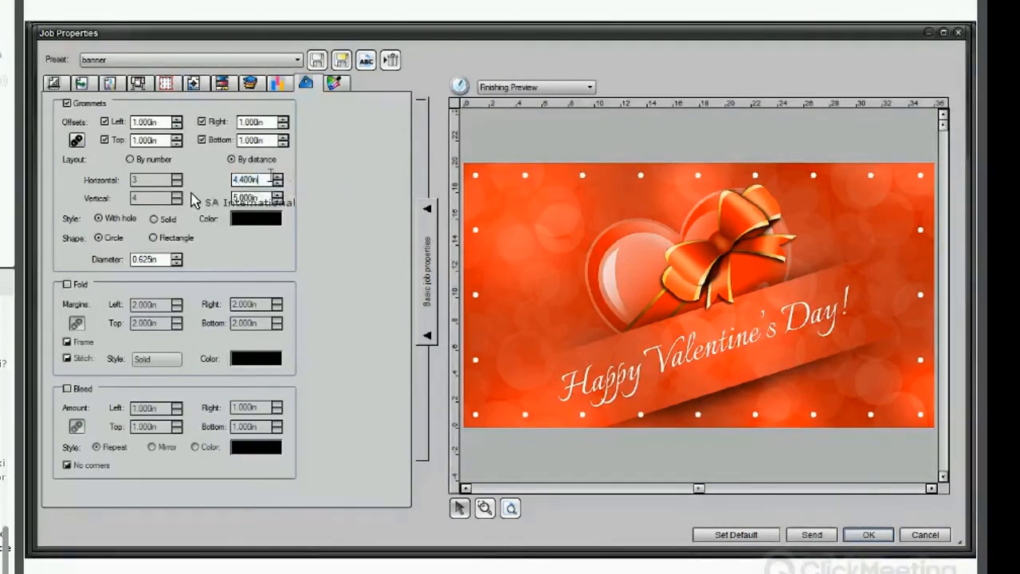
{"action": "left_click", "coordinate": [132, 159]}
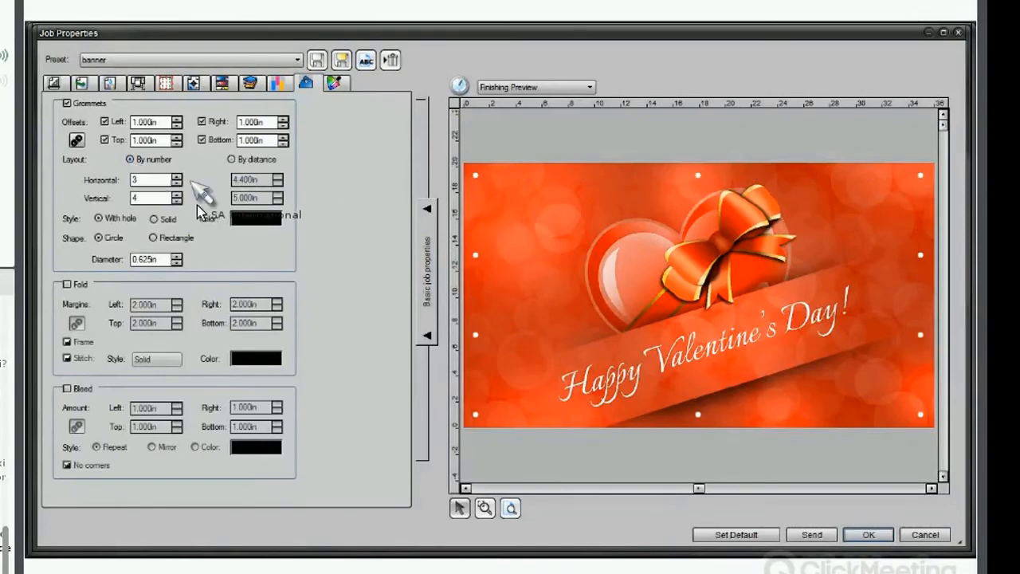
Try a green grommet colour, then set the grommet colour back to black.
{"action": "left_click", "coordinate": [251, 222]}
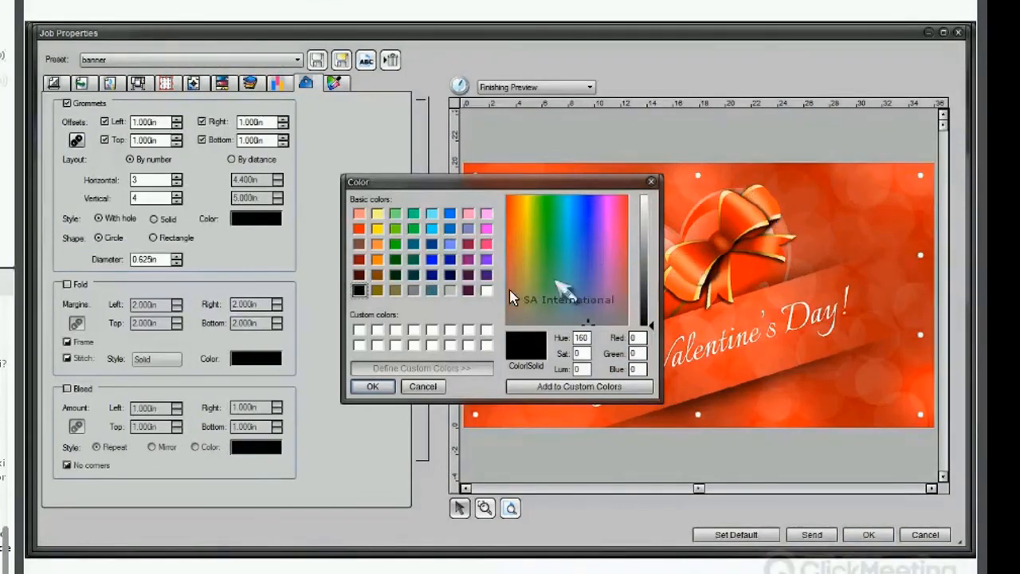
{"action": "left_click", "coordinate": [394, 246]}
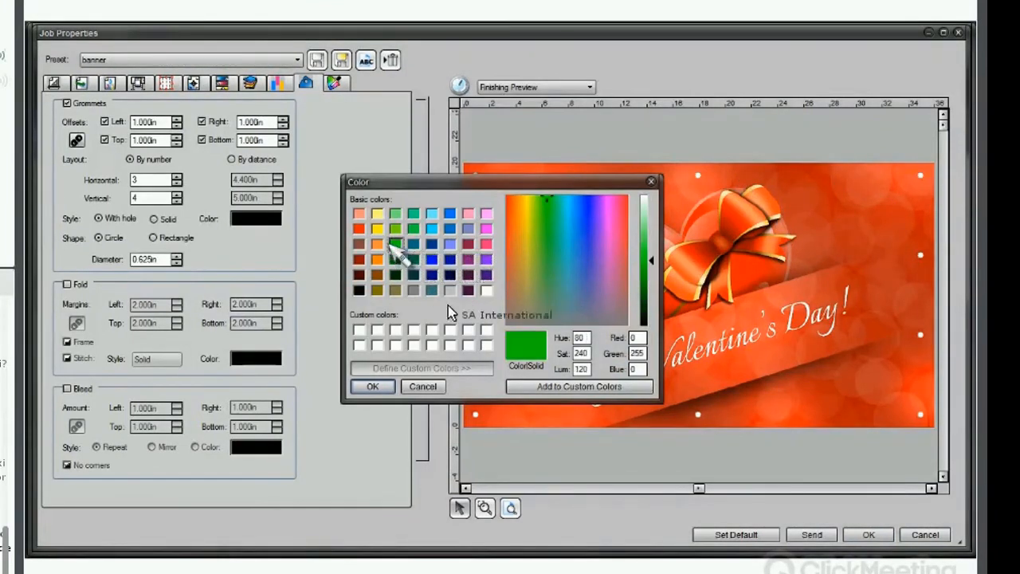
{"action": "left_click", "coordinate": [374, 387]}
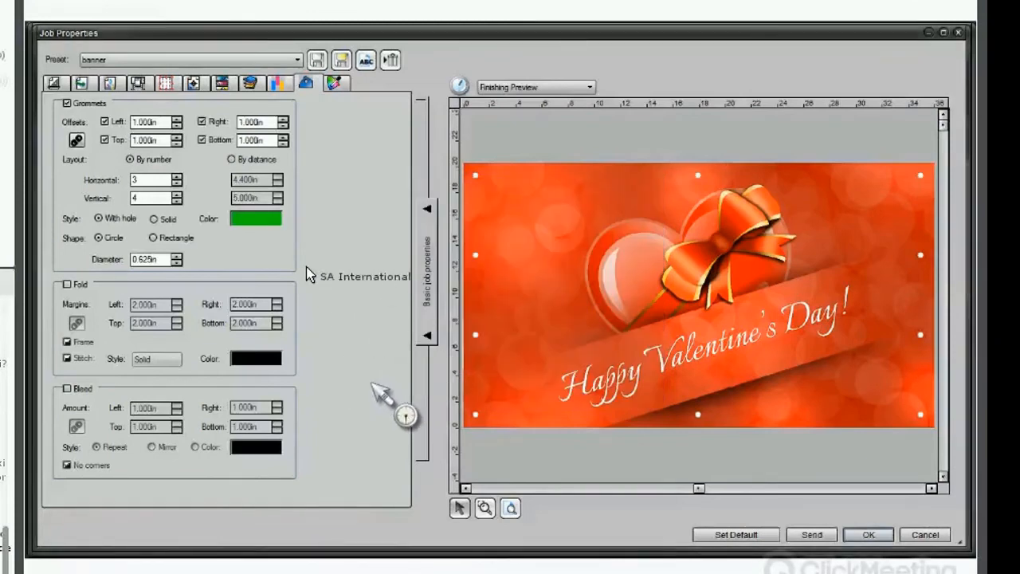
{"action": "left_click", "coordinate": [255, 221]}
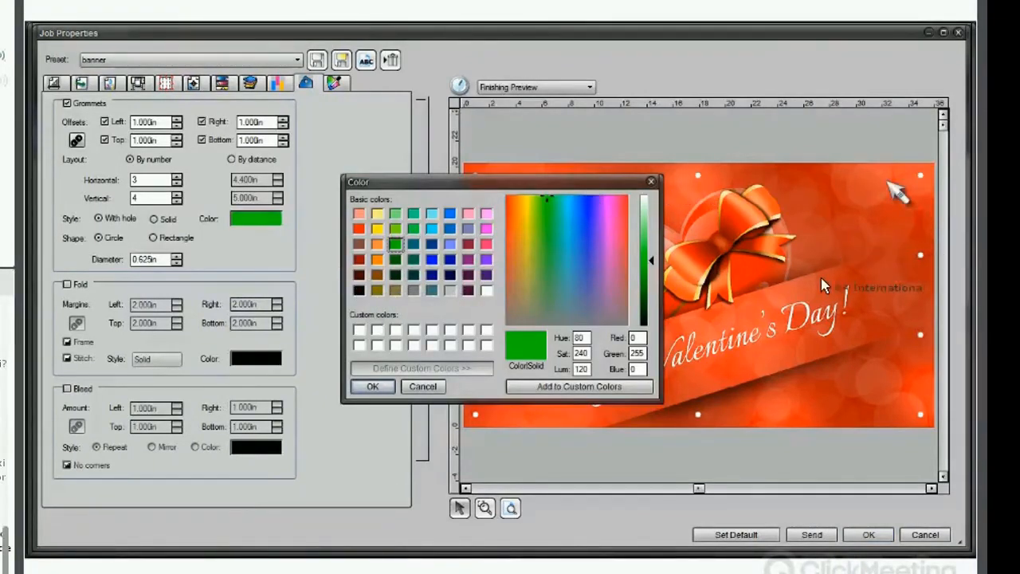
{"action": "left_click", "coordinate": [357, 291]}
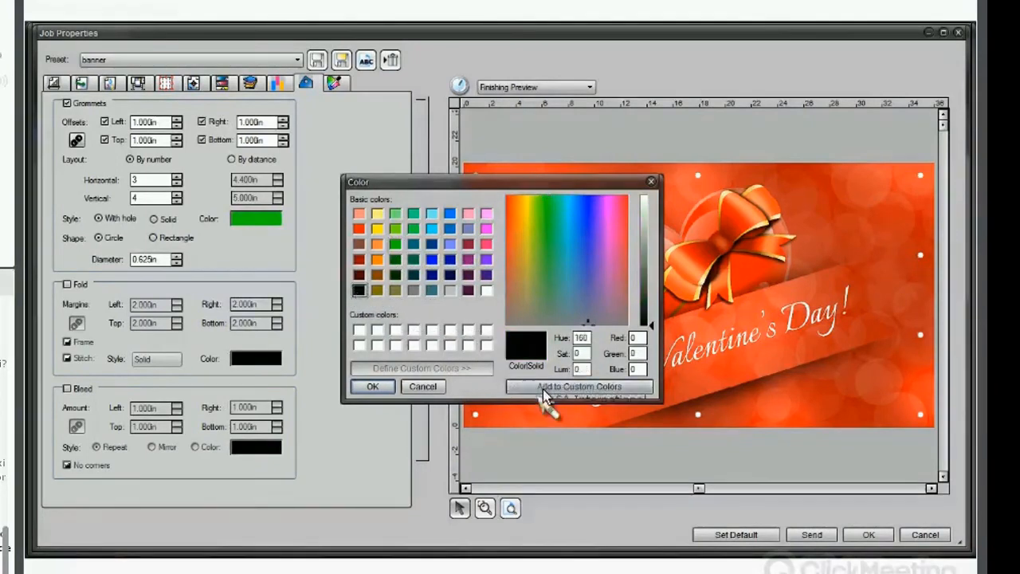
{"action": "left_click", "coordinate": [382, 390]}
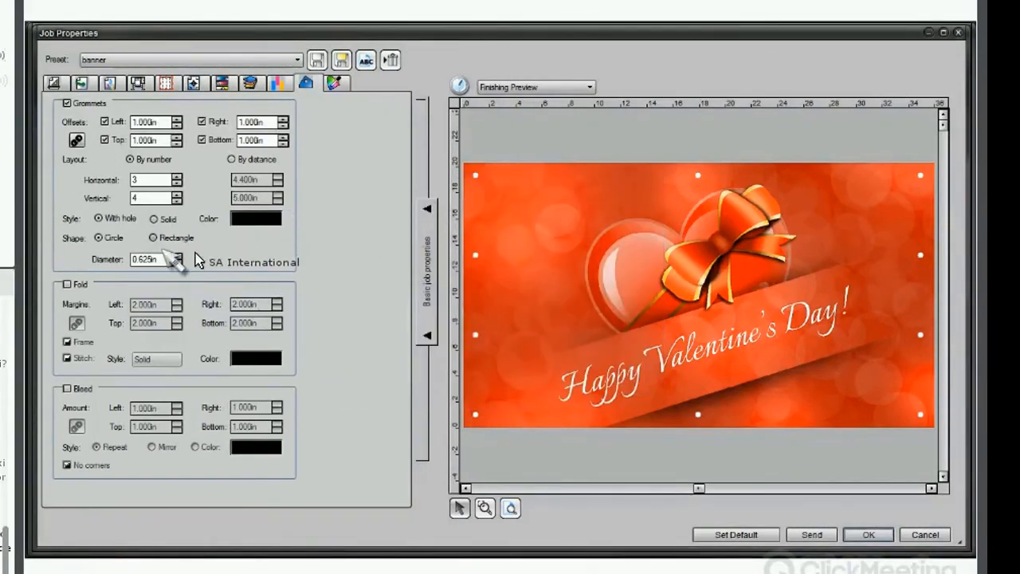
Enable the fold and bleed finishing options and turn off the bleed's No corners option.
{"action": "left_click", "coordinate": [66, 285]}
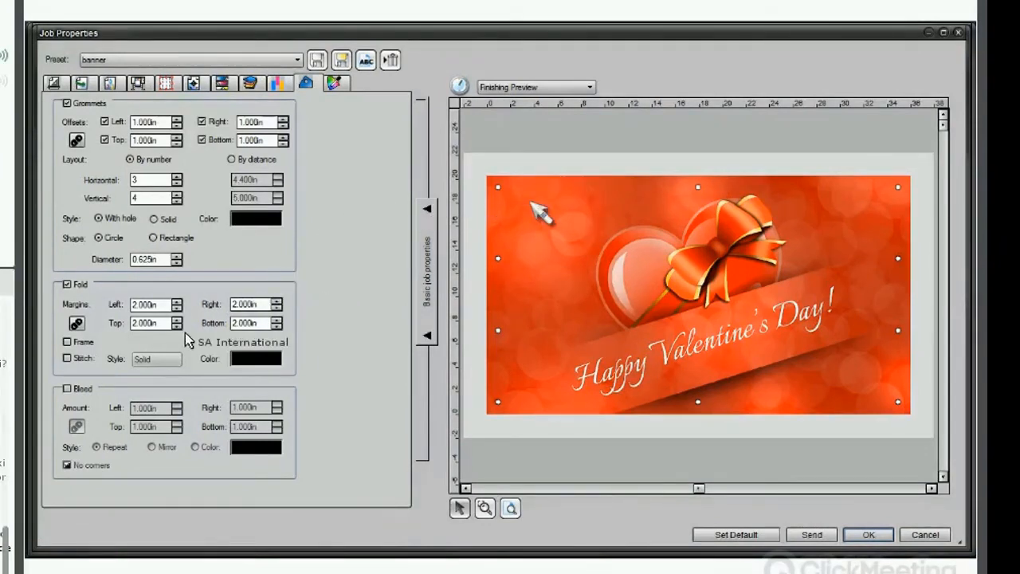
{"action": "left_click", "coordinate": [67, 389]}
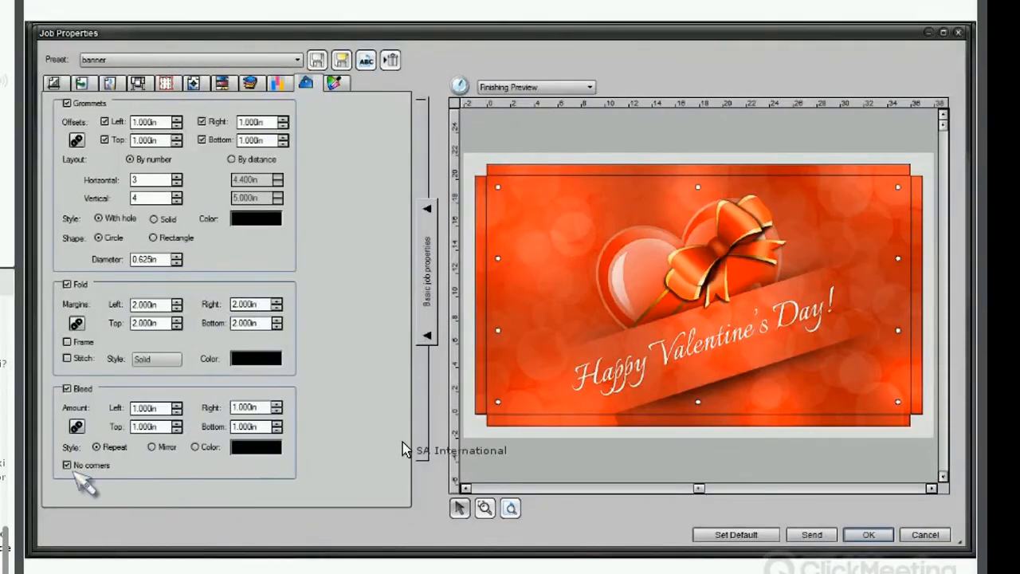
{"action": "left_click", "coordinate": [485, 508]}
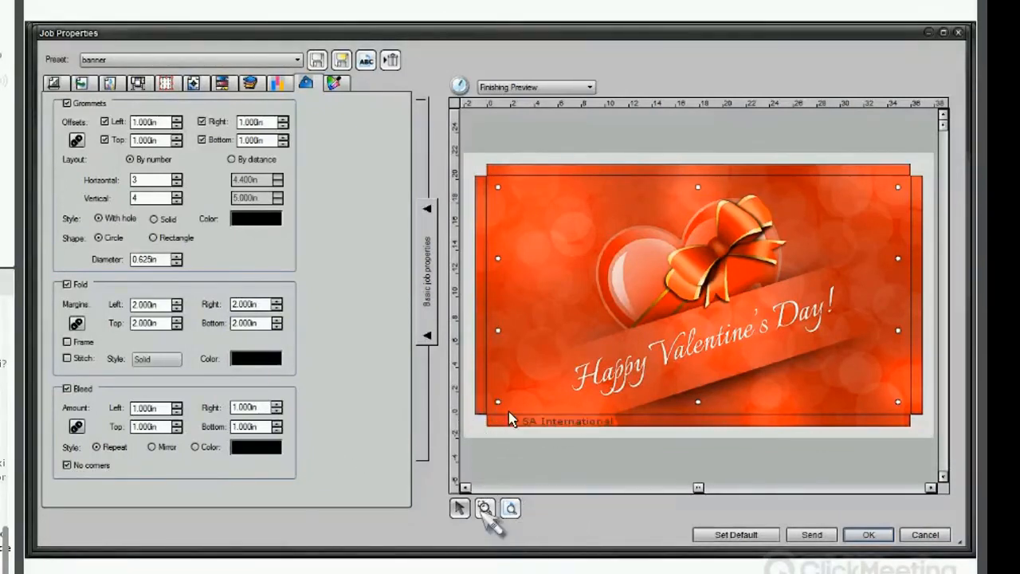
{"action": "left_click", "coordinate": [480, 440]}
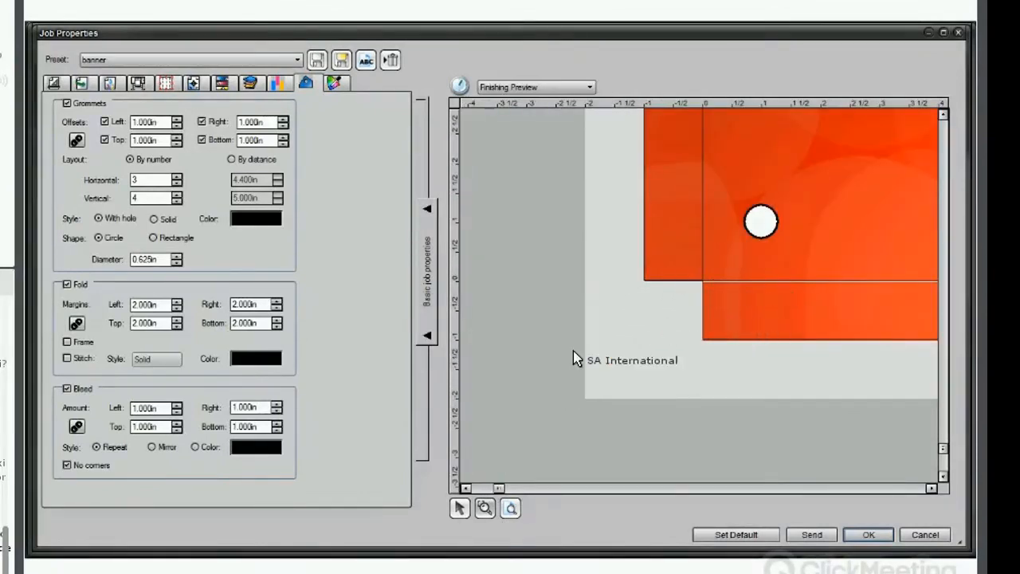
{"action": "left_click", "coordinate": [66, 466]}
{"action": "left_click", "coordinate": [65, 466]}
{"action": "left_click", "coordinate": [64, 466]}
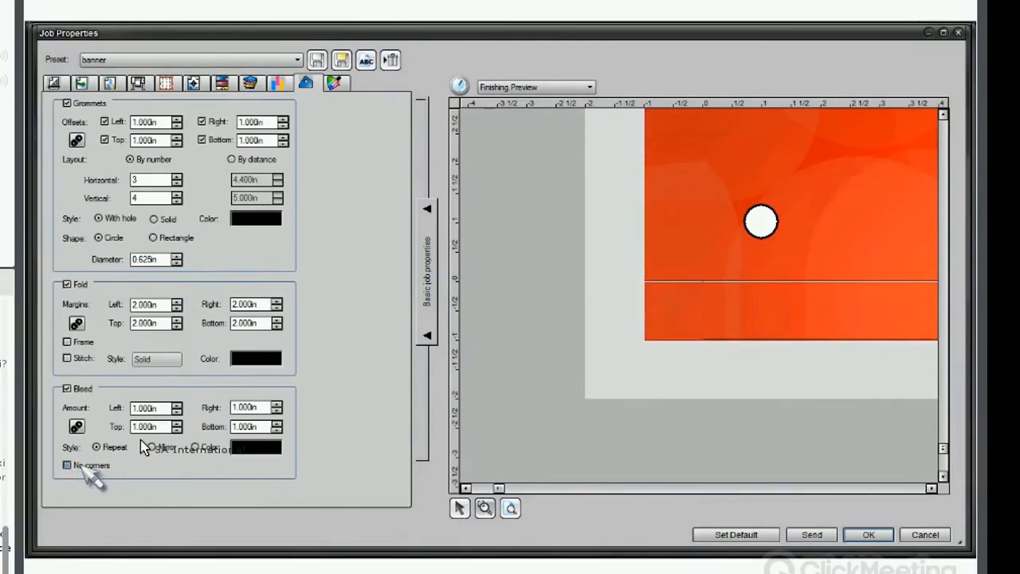
Toggle the fold's stitch and frame options on and off, then cancel the job properties.
{"action": "left_click", "coordinate": [67, 359]}
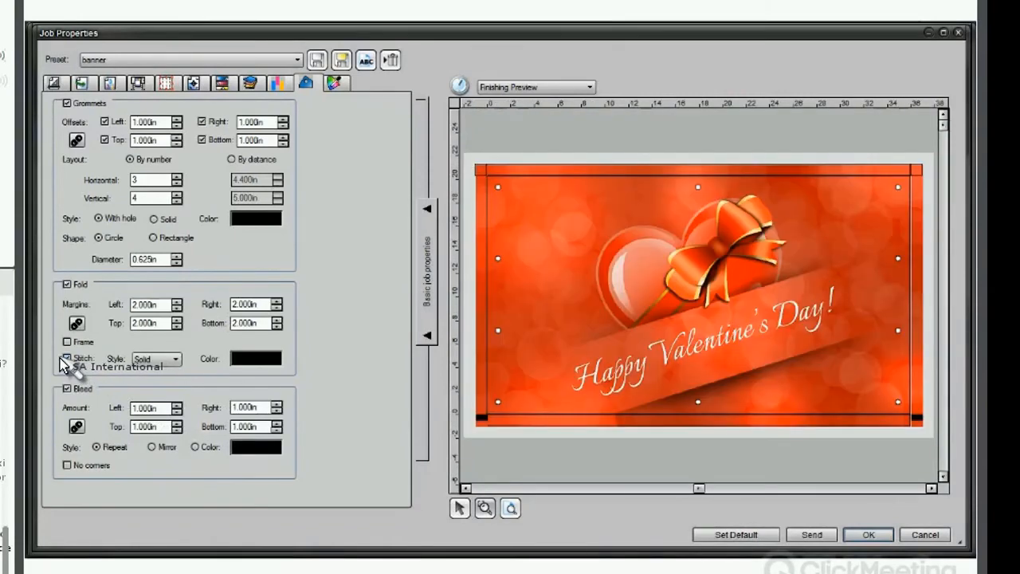
{"action": "left_click", "coordinate": [66, 358]}
{"action": "left_click", "coordinate": [66, 343]}
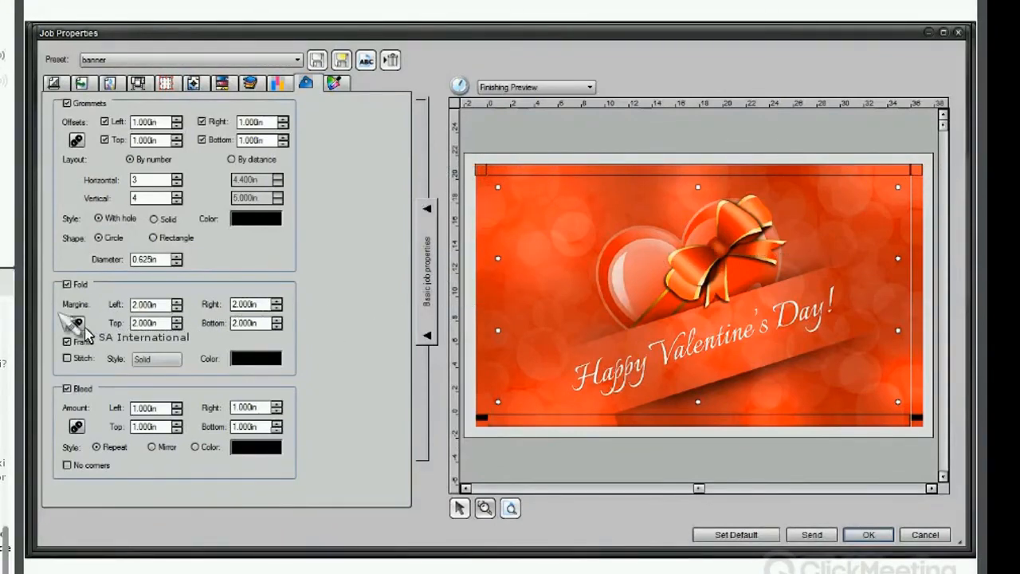
{"action": "left_click", "coordinate": [67, 342]}
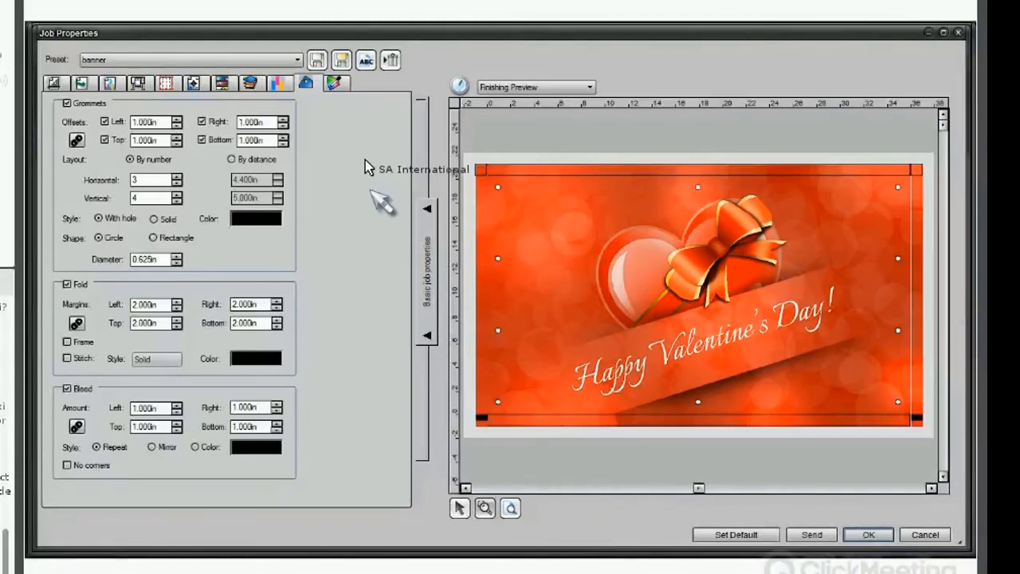
{"action": "left_click", "coordinate": [924, 535]}
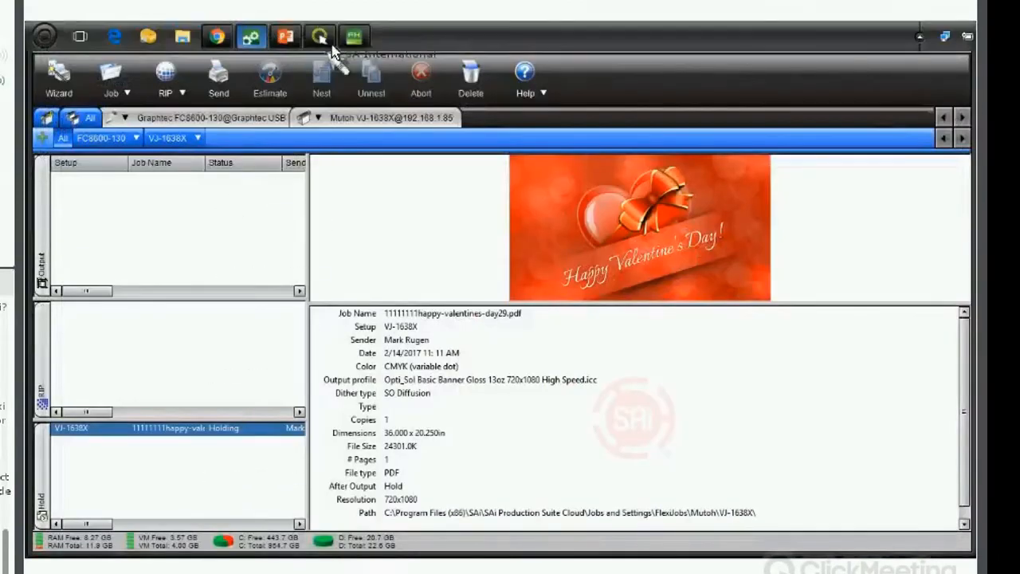
Switch to FlexiSIGN and delete all the tt text objects from the canvas.
{"action": "left_click", "coordinate": [355, 37]}
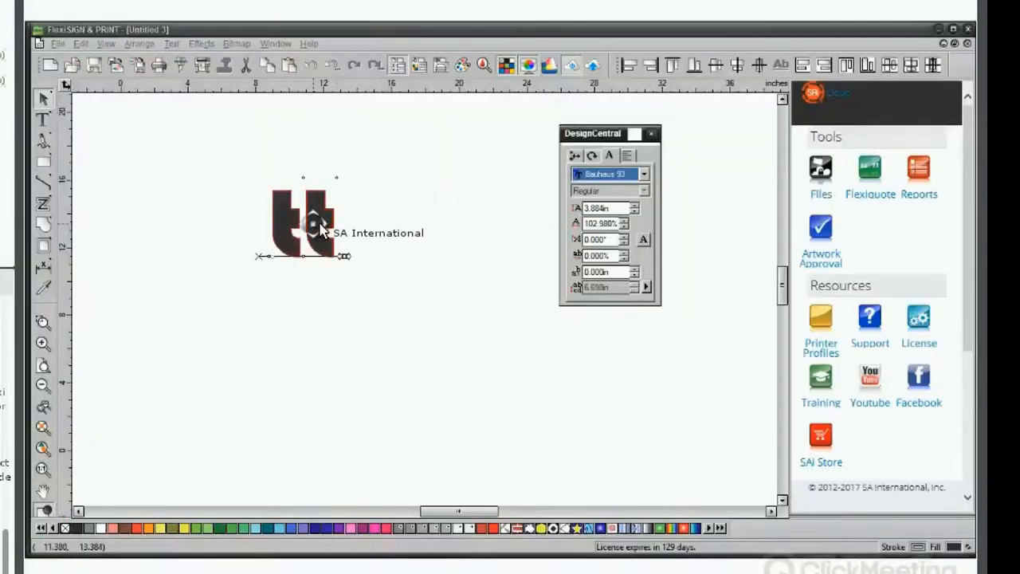
{"action": "key", "text": "Delete"}
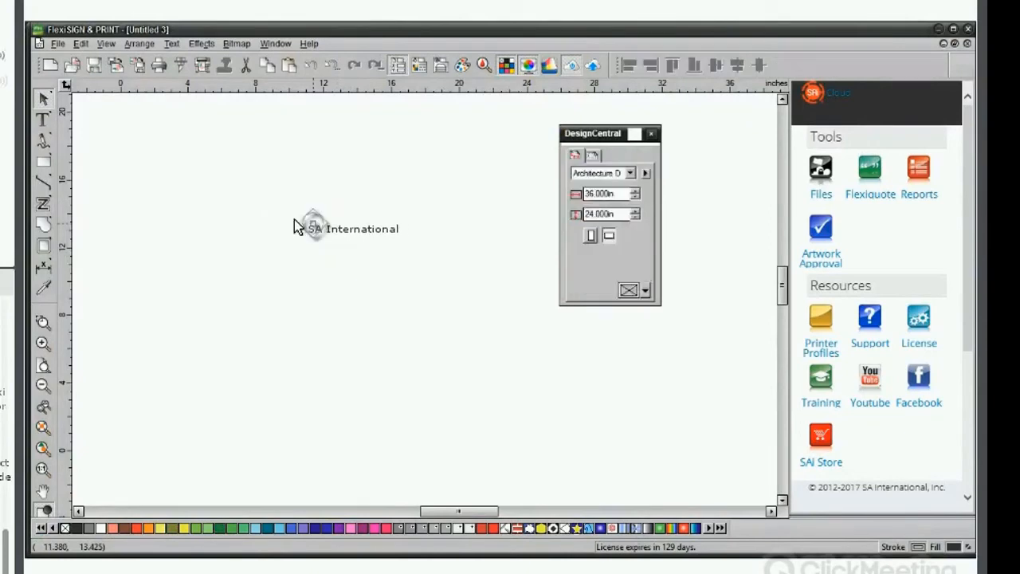
{"action": "left_click_drag", "start_coordinate": [126, 159], "coordinate": [512, 458]}
{"action": "key", "text": "ctrl+z"}
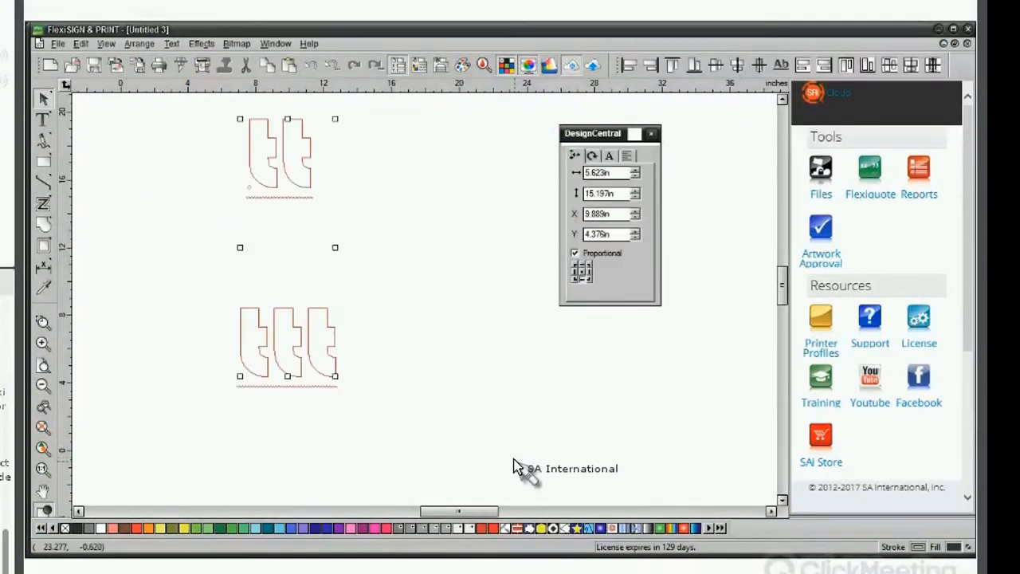
{"action": "key", "text": "Delete"}
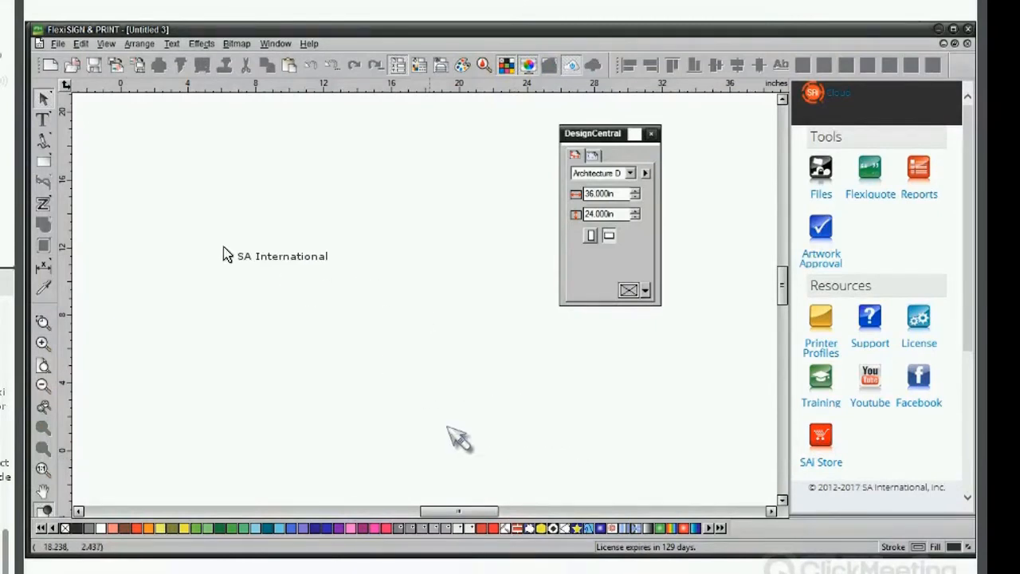
{"action": "left_click", "coordinate": [44, 162]}
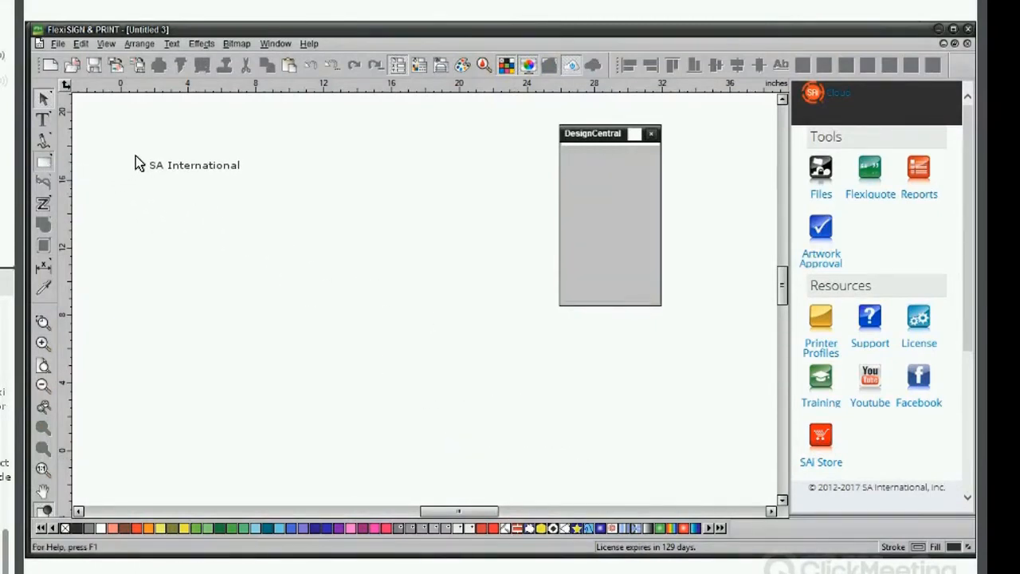
{"action": "left_click", "coordinate": [44, 99]}
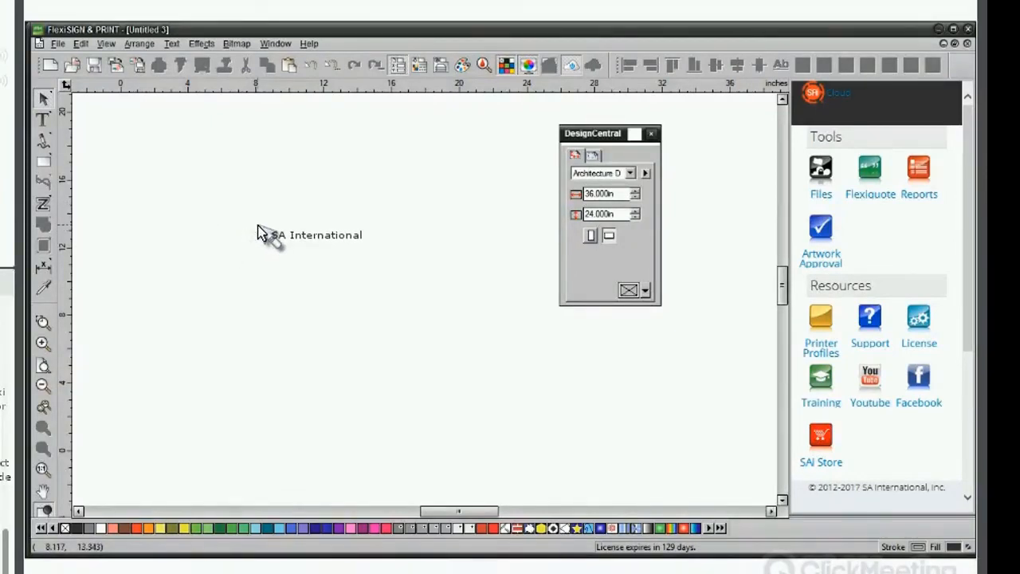
Switch to Production Manager, reopen the held job's properties and review the colour correction print mode list.
{"action": "mouse_move", "coordinate": [287, 38]}
{"action": "left_click", "coordinate": [252, 38]}
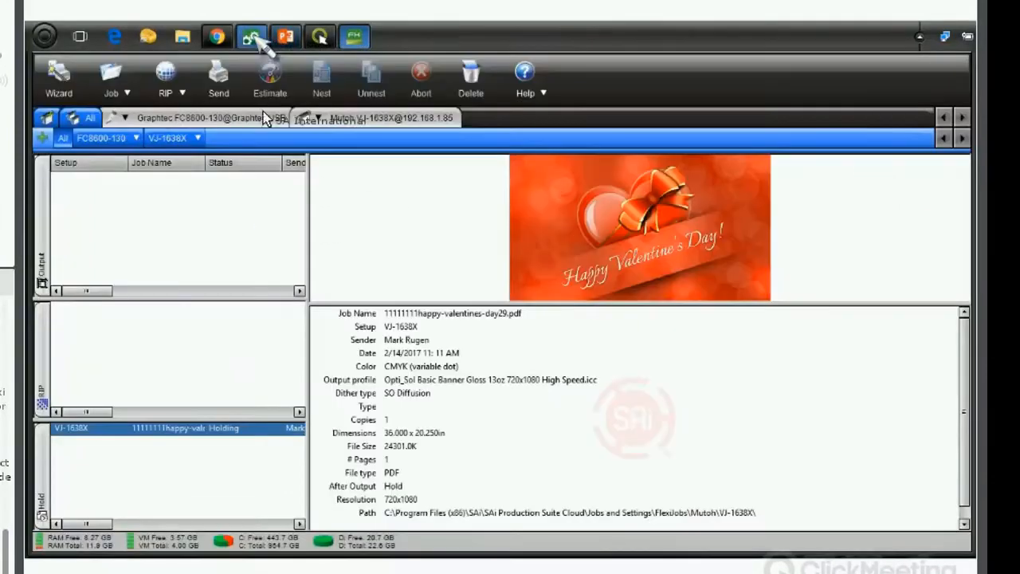
{"action": "double_click", "coordinate": [226, 430]}
{"action": "left_click", "coordinate": [112, 88]}
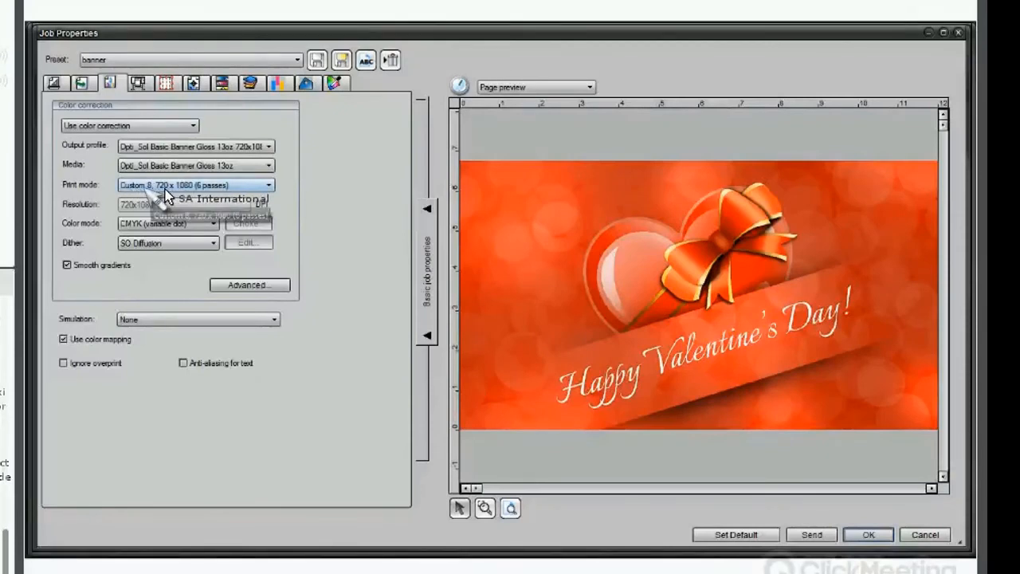
{"action": "left_click", "coordinate": [221, 188]}
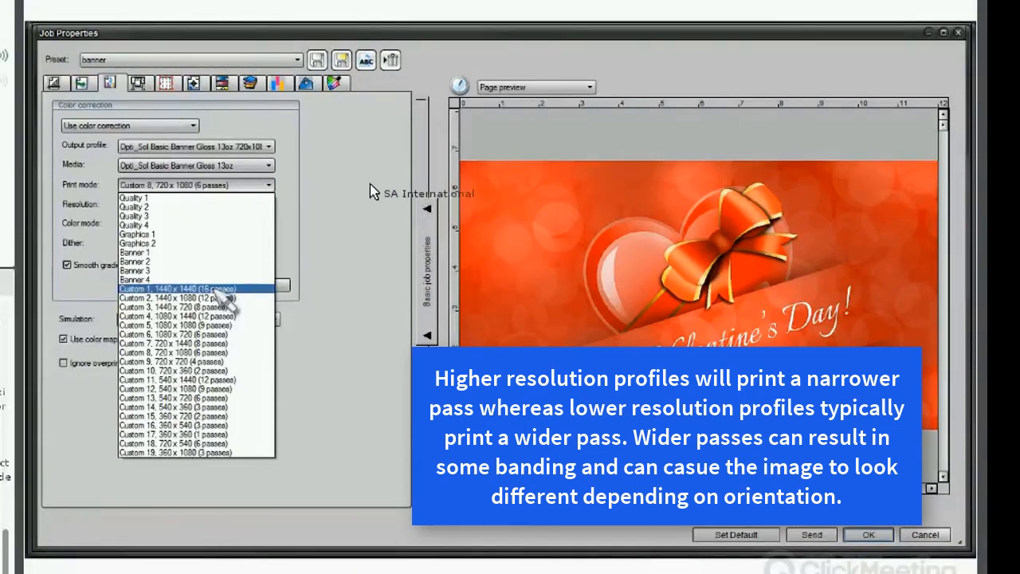
{"action": "left_click", "coordinate": [358, 151]}
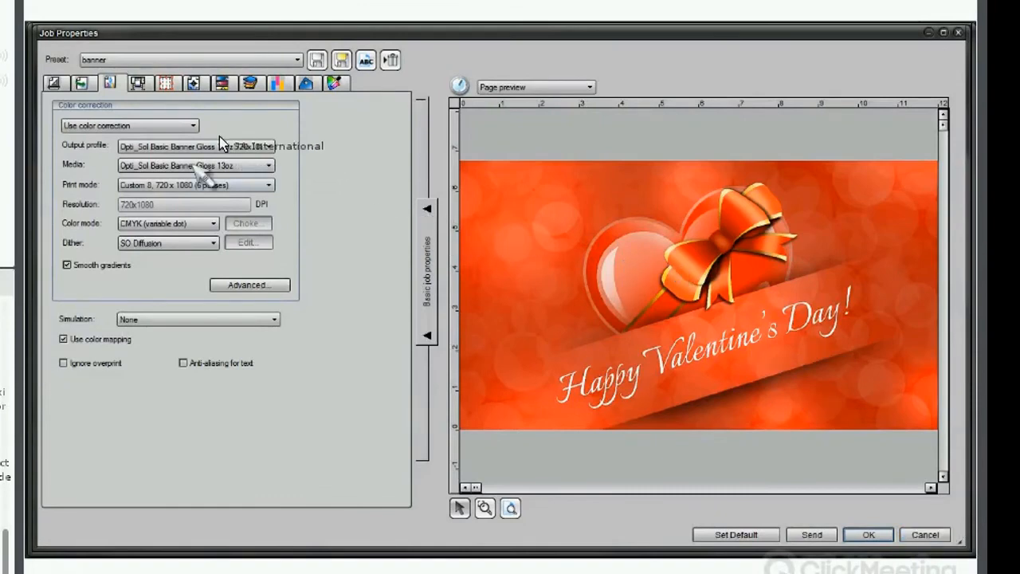
Scale the job proportionally to 77.500 in wide in the layout settings.
{"action": "left_click", "coordinate": [167, 84]}
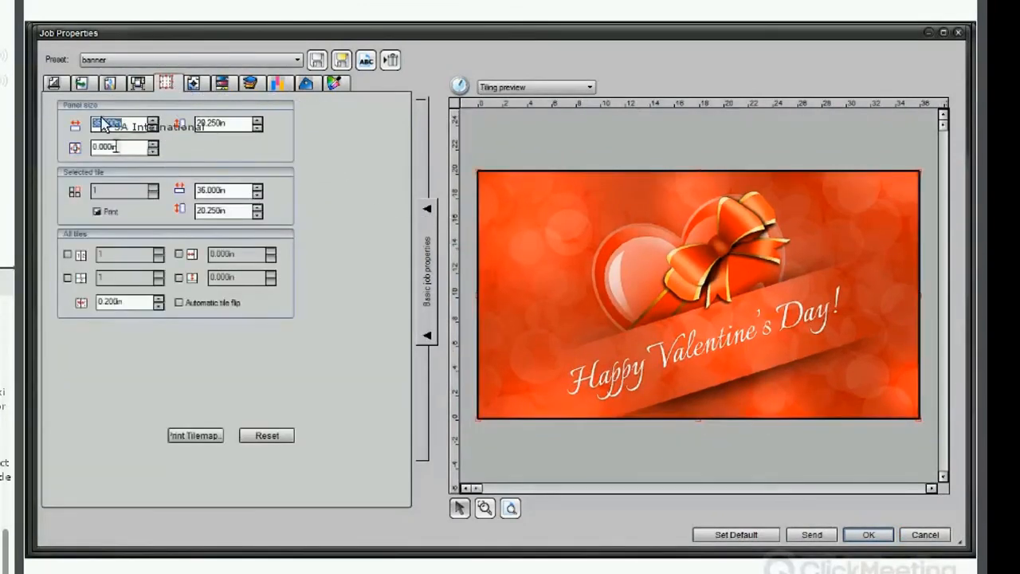
{"action": "left_click", "coordinate": [54, 84]}
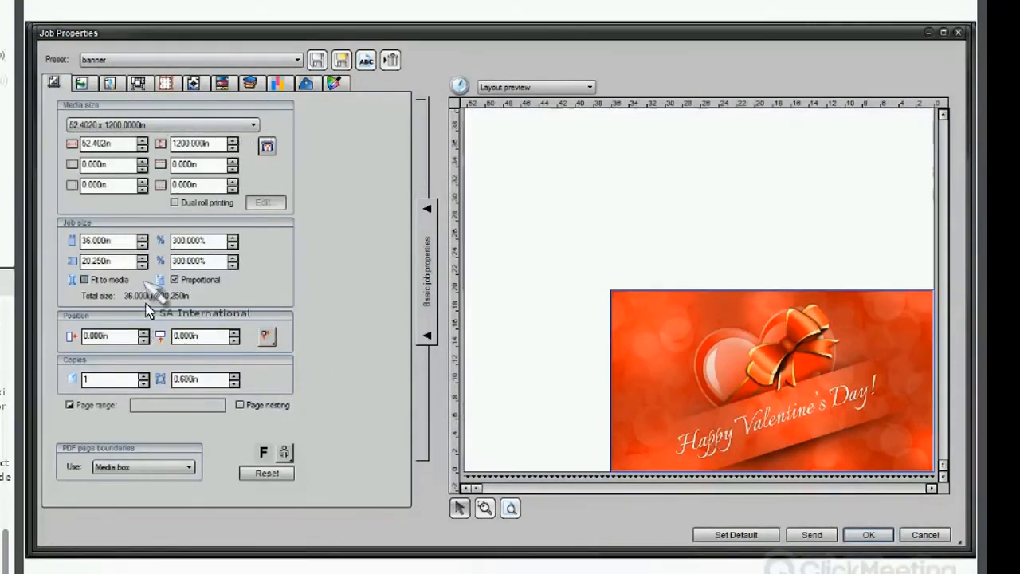
{"action": "left_click", "coordinate": [142, 237]}
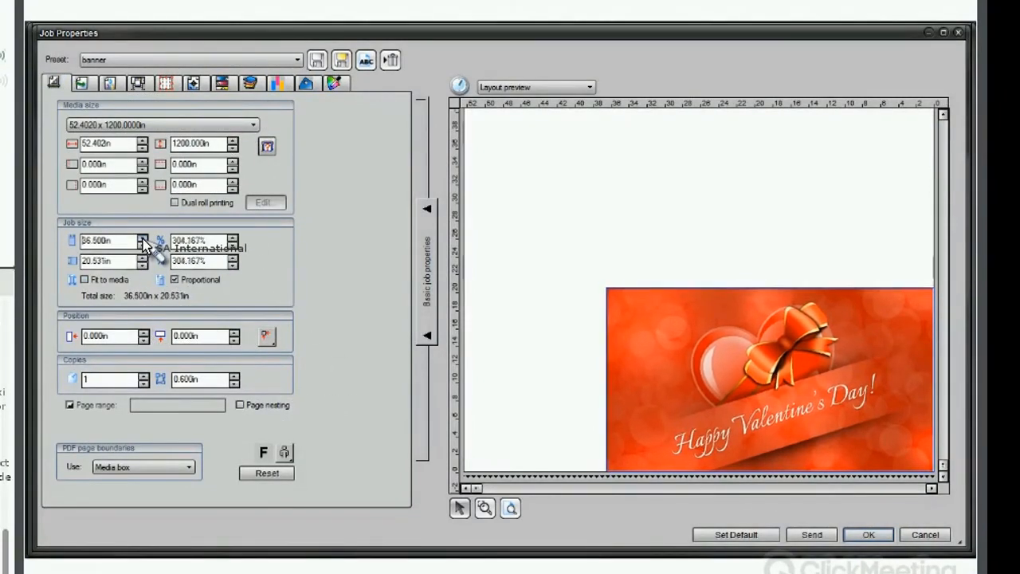
{"action": "left_click_drag", "start_coordinate": [143, 239], "coordinate": [150, 239]}
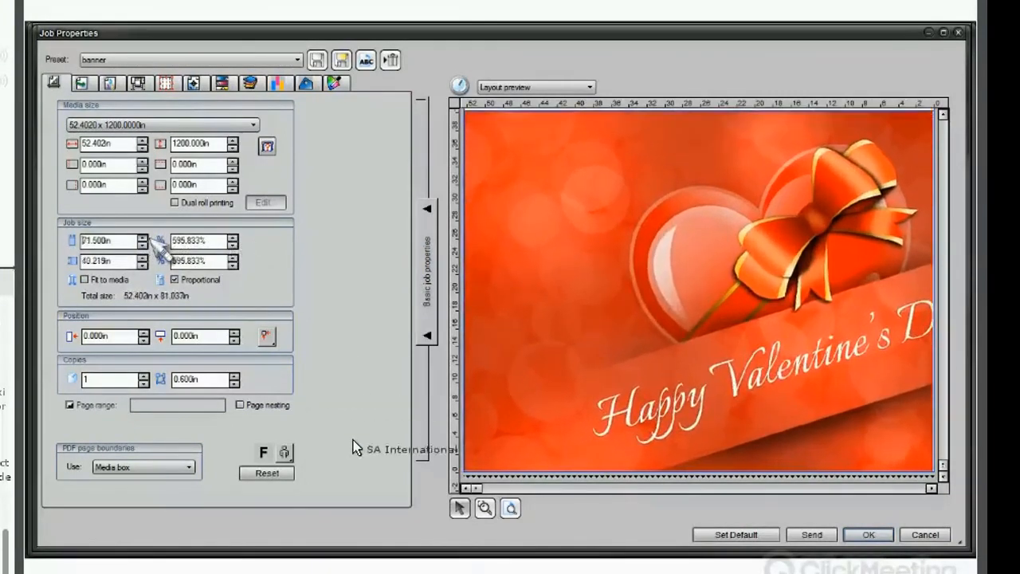
Cancel the job properties dialog and switch back to FlexiSIGN.
{"action": "left_click", "coordinate": [511, 507]}
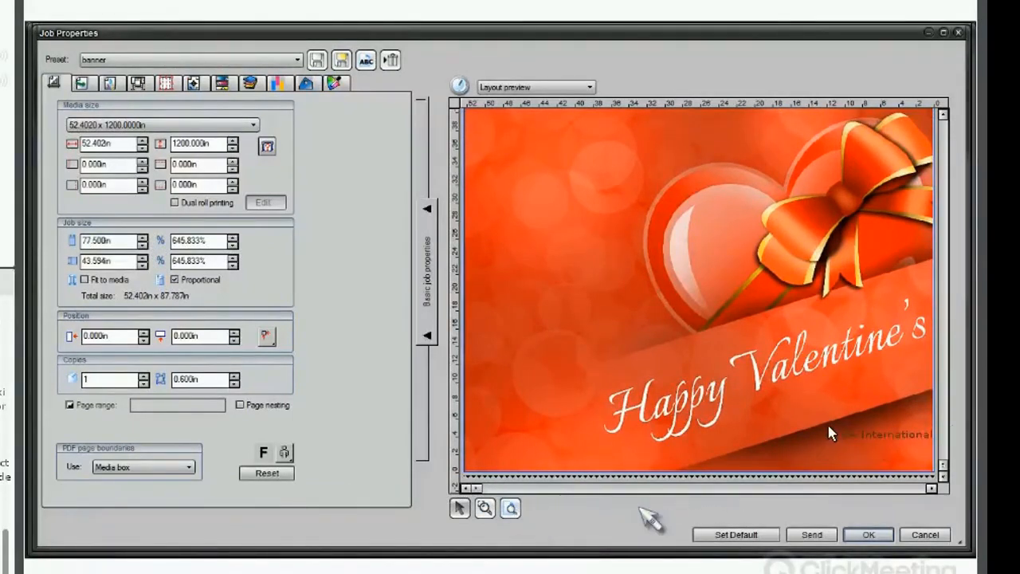
{"action": "left_click_drag", "start_coordinate": [943, 463], "coordinate": [943, 455]}
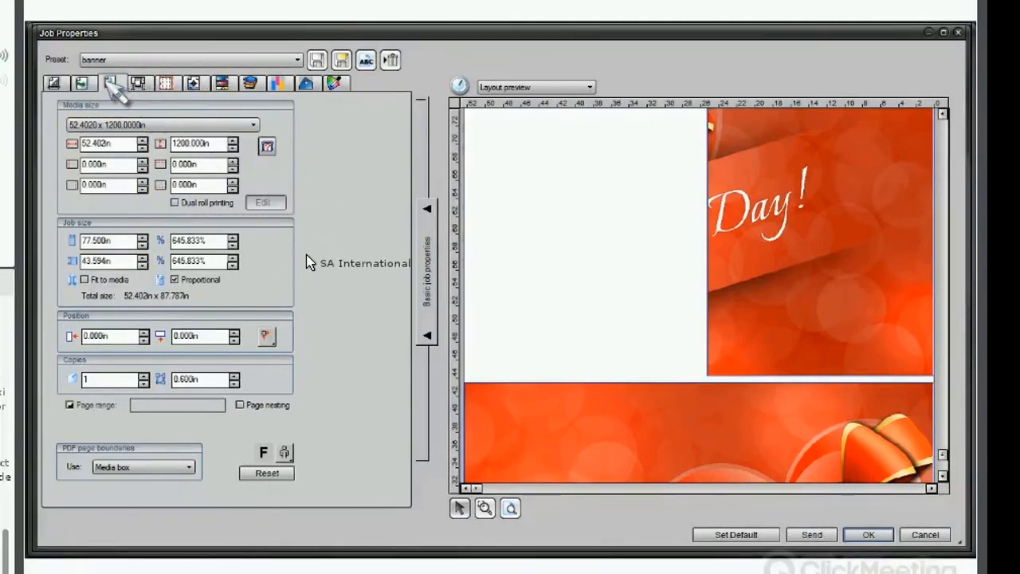
{"action": "left_click", "coordinate": [112, 84]}
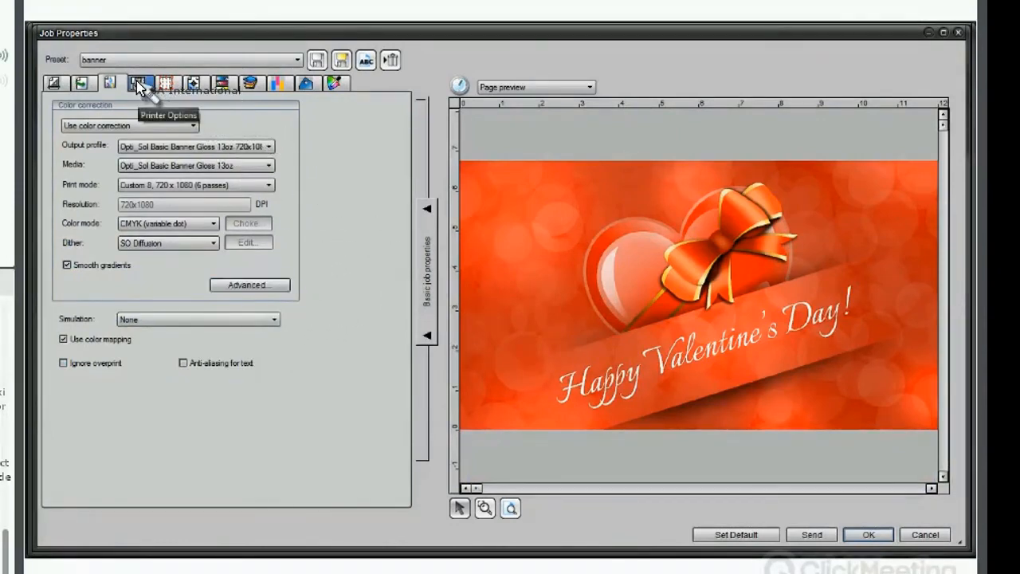
{"action": "left_click", "coordinate": [63, 90]}
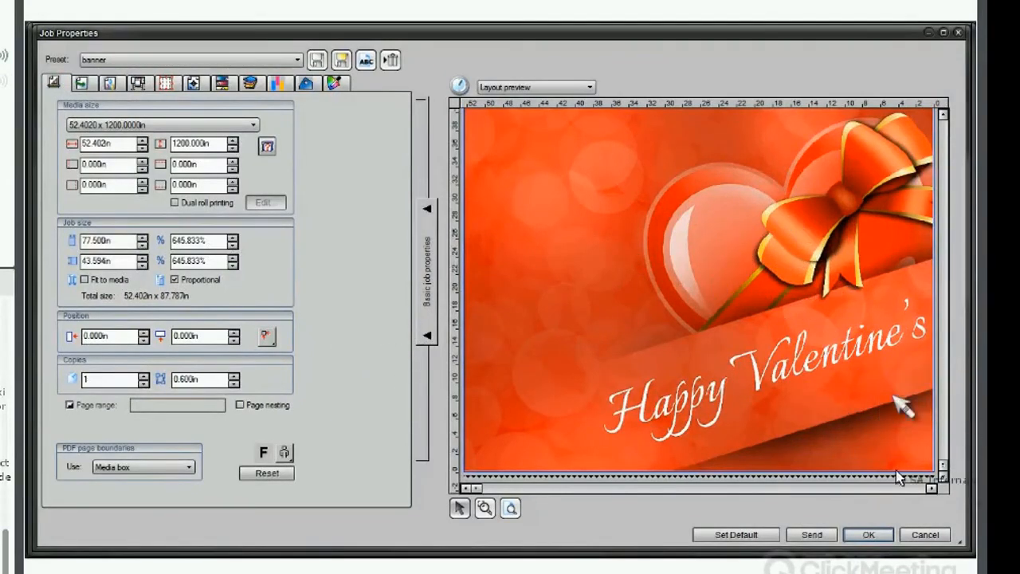
{"action": "left_click", "coordinate": [927, 536]}
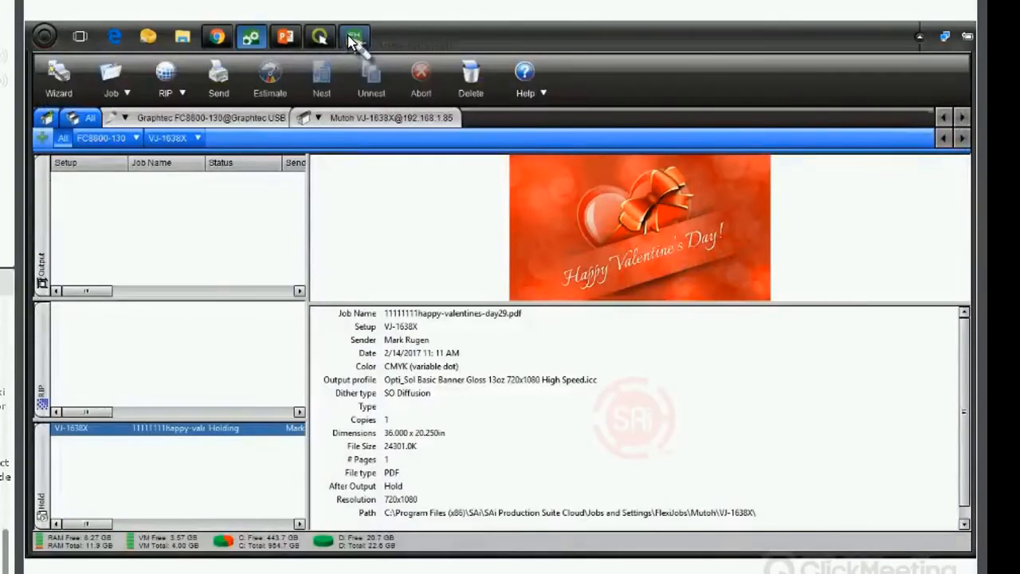
{"action": "left_click", "coordinate": [355, 36]}
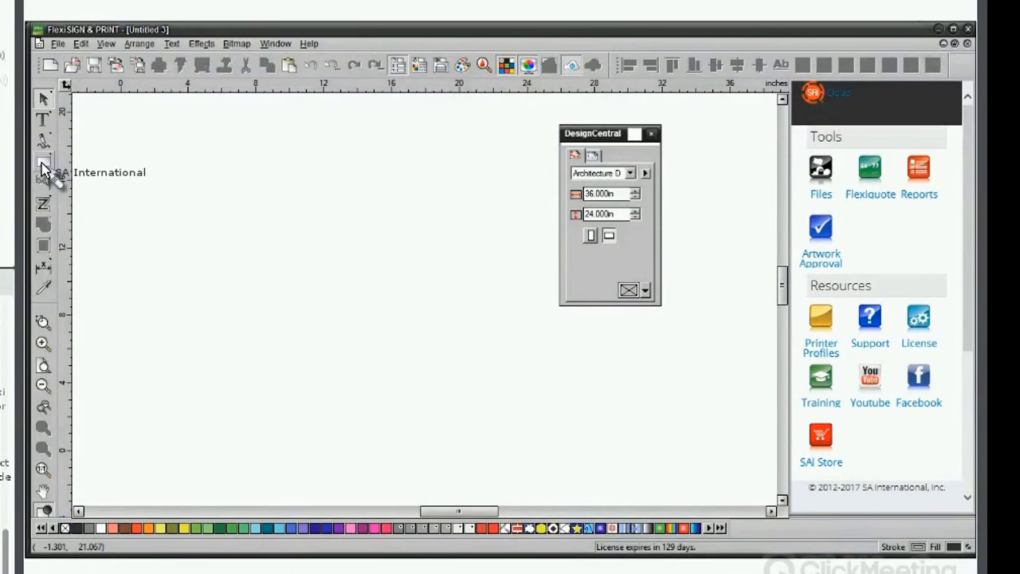
Open the Happy Valentine's Day image as a new design.
{"action": "left_click", "coordinate": [57, 45]}
{"action": "left_click", "coordinate": [199, 416]}
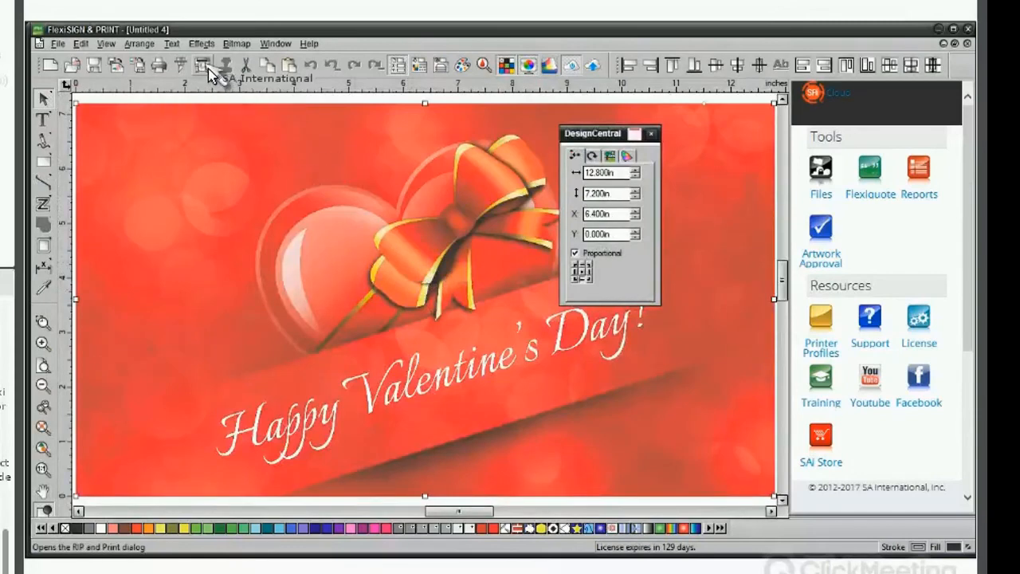
Open RIP and Print for the design, keep the RIP and Print colour settings, and enable automatic tile flip.
{"action": "left_click", "coordinate": [204, 67]}
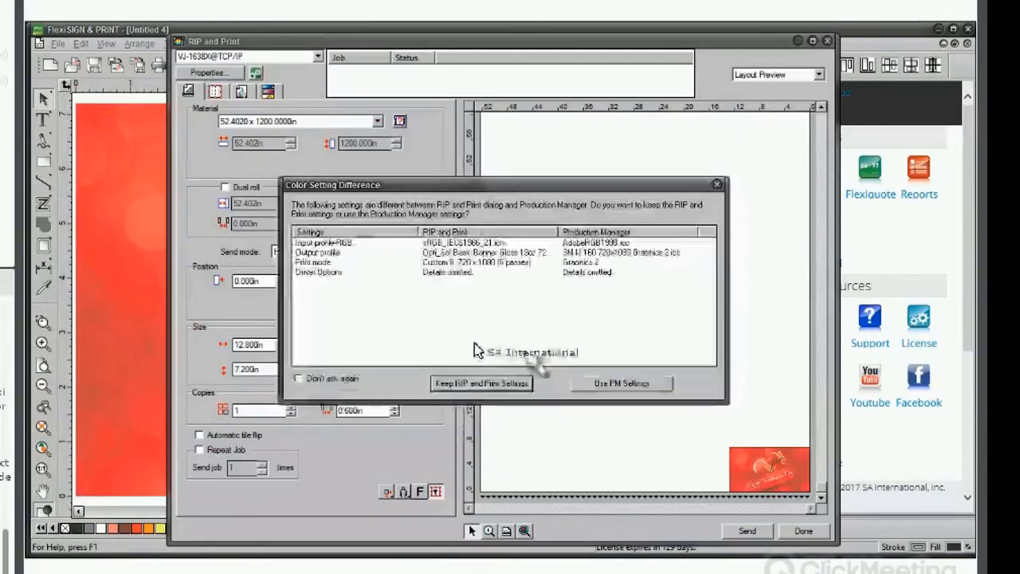
{"action": "left_click", "coordinate": [494, 380]}
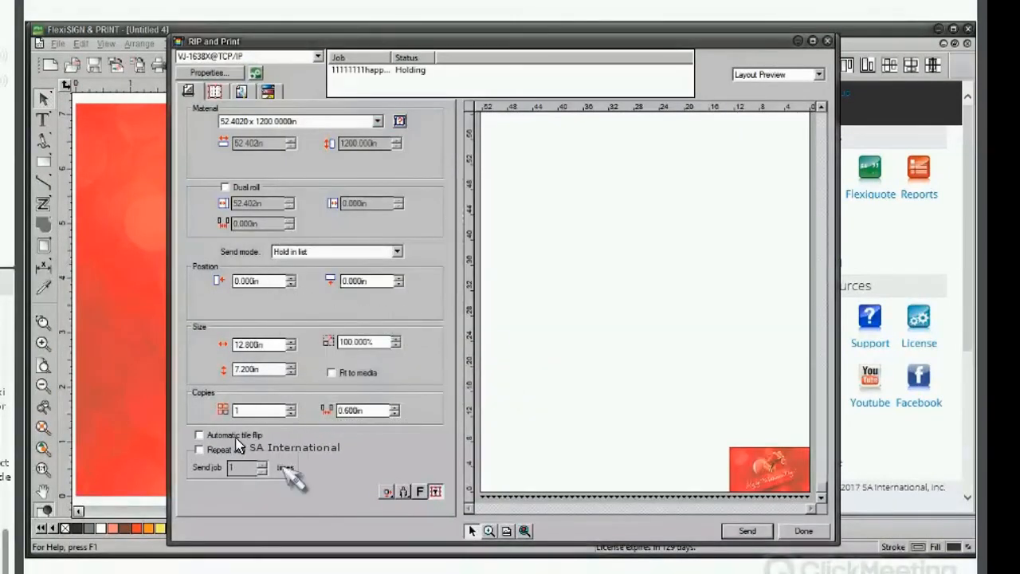
{"action": "left_click", "coordinate": [199, 435]}
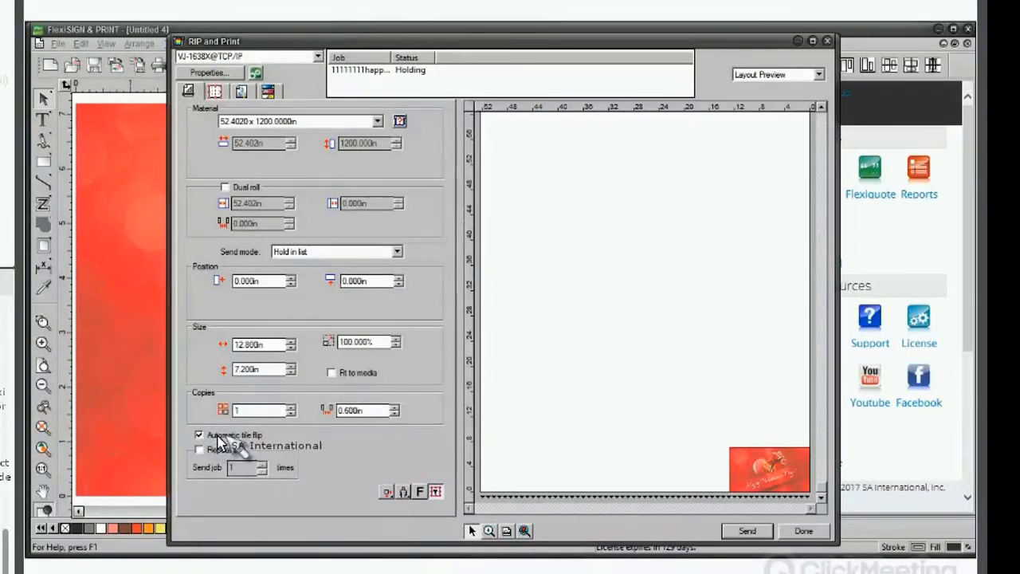
Enlarge the print width proportionally to 80.300 in.
{"action": "left_click", "coordinate": [291, 341]}
{"action": "left_click", "coordinate": [291, 341]}
{"action": "left_click", "coordinate": [291, 341]}
{"action": "left_click", "coordinate": [290, 341]}
{"action": "left_click", "coordinate": [291, 342]}
{"action": "left_click", "coordinate": [291, 342]}
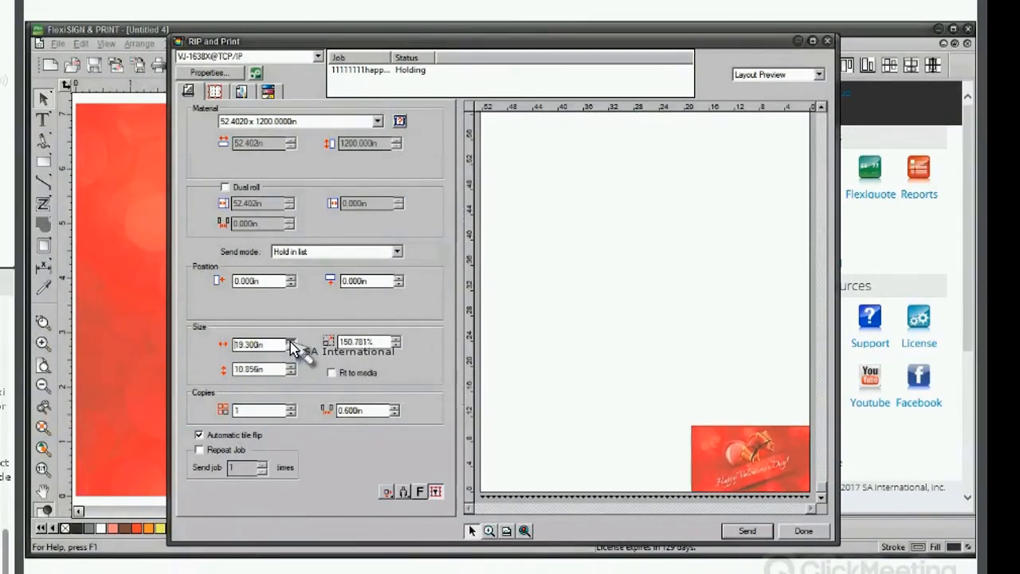
{"action": "left_click", "coordinate": [291, 342]}
{"action": "left_click", "coordinate": [291, 342]}
{"action": "left_click", "coordinate": [291, 342]}
{"action": "left_click", "coordinate": [290, 342]}
{"action": "left_click", "coordinate": [291, 342]}
{"action": "left_click", "coordinate": [291, 342]}
{"action": "left_click", "coordinate": [291, 342]}
{"action": "left_click", "coordinate": [291, 342]}
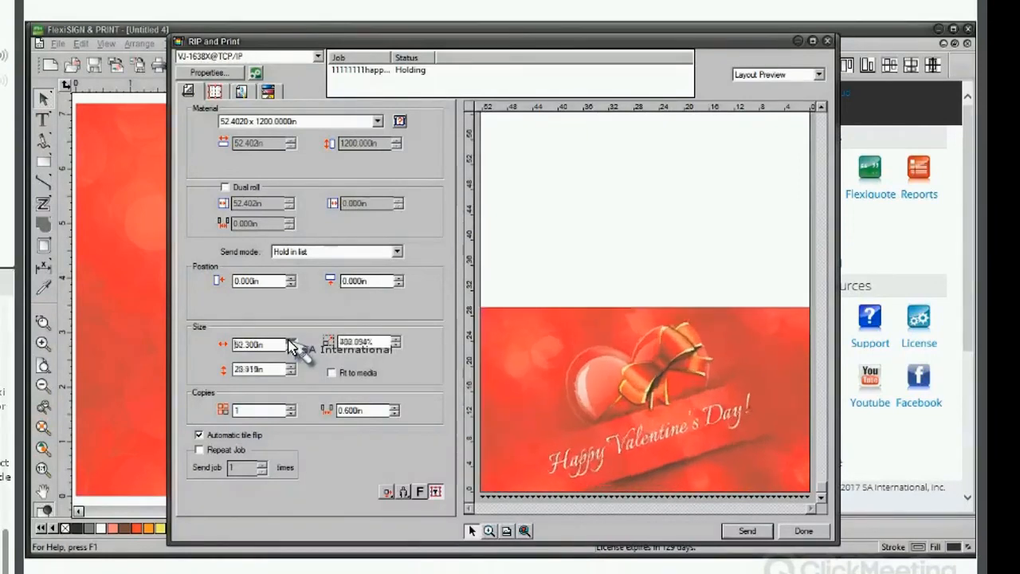
{"action": "left_click", "coordinate": [290, 342]}
{"action": "left_click", "coordinate": [291, 342]}
{"action": "left_click", "coordinate": [291, 342]}
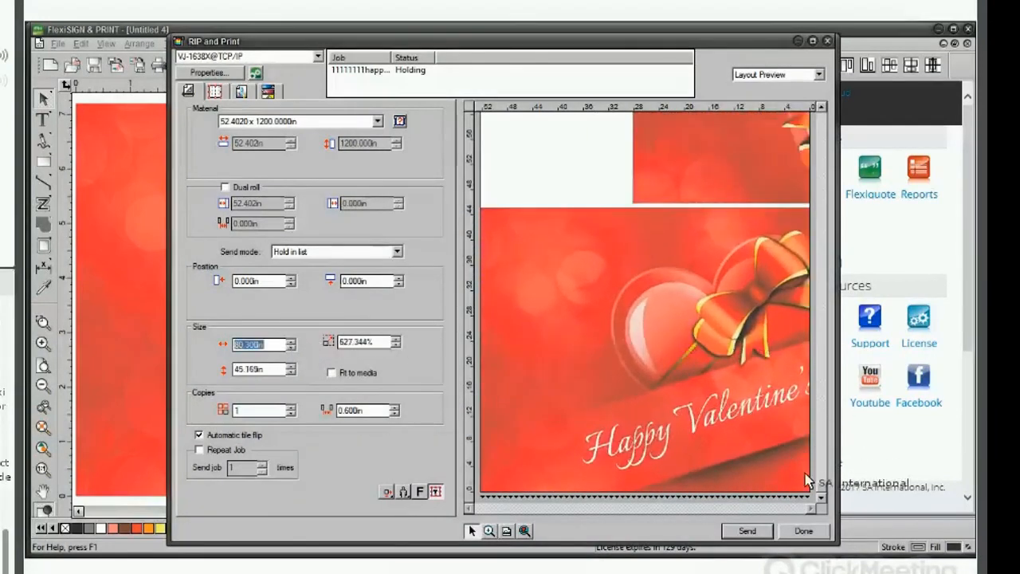
Scroll through the tiled layout preview and close the RIP and Print dialog with Done.
{"action": "left_click_drag", "start_coordinate": [820, 490], "coordinate": [820, 484]}
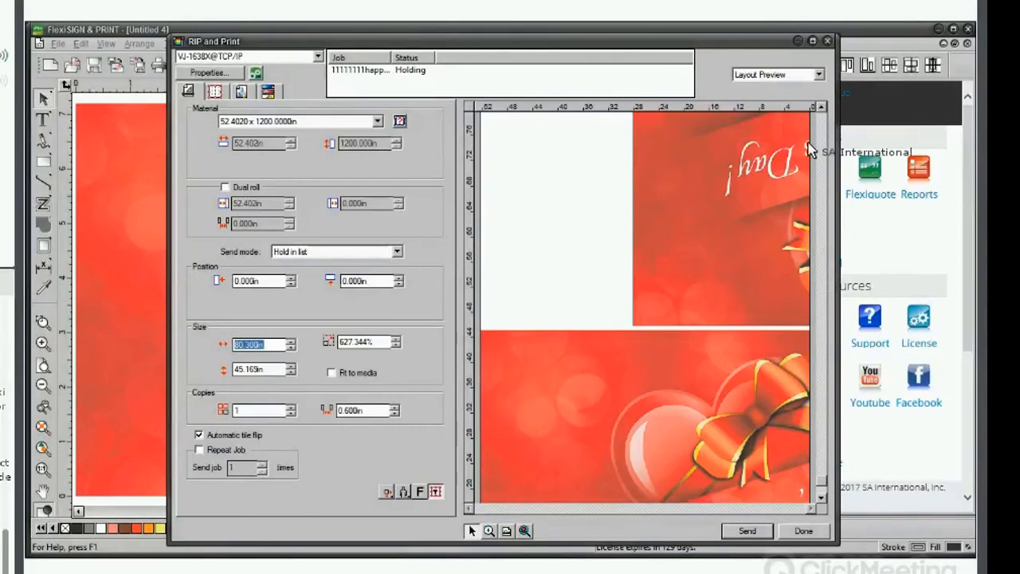
{"action": "left_click", "coordinate": [563, 236]}
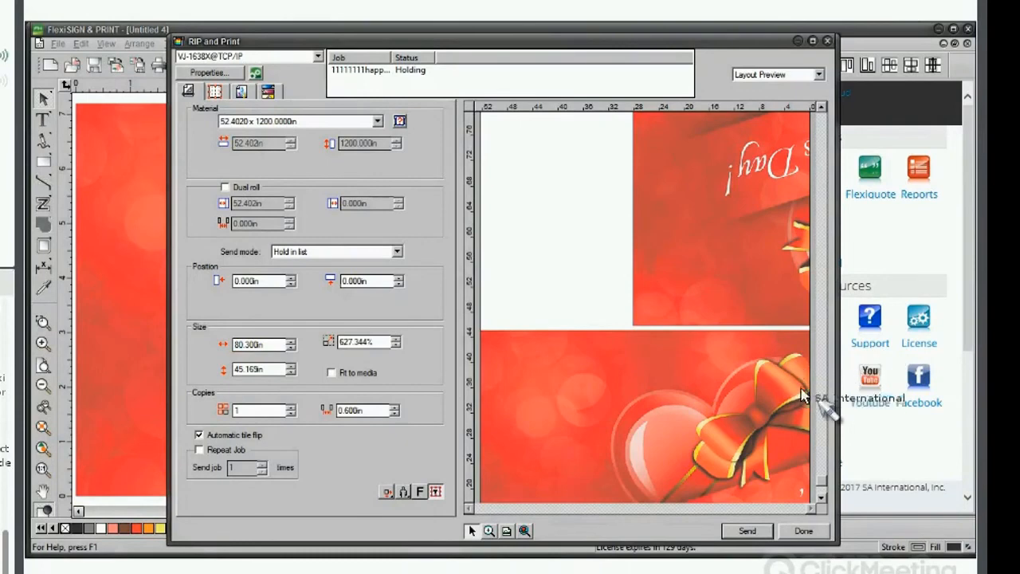
{"action": "left_click", "coordinate": [803, 532]}
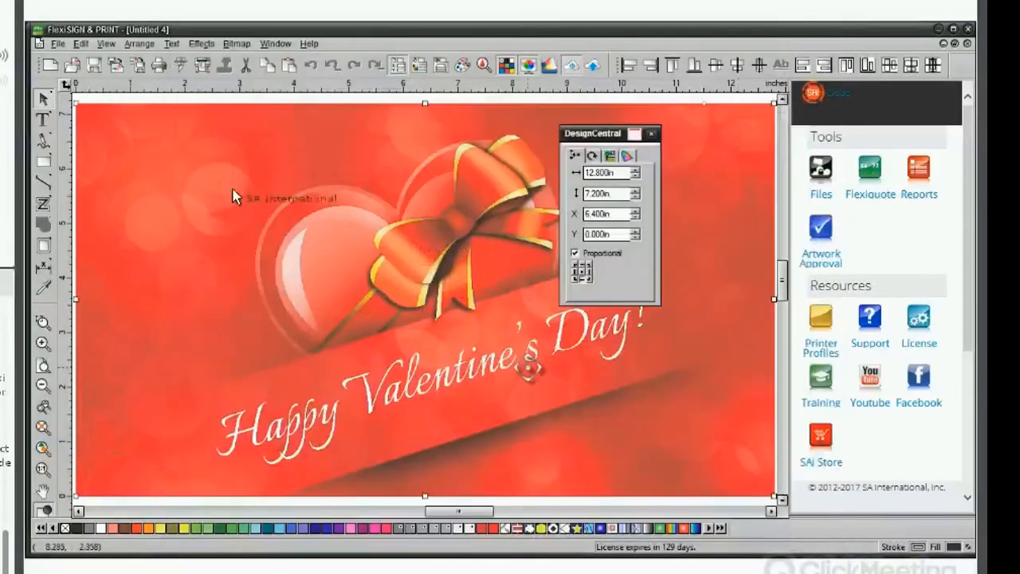
{"action": "left_click", "coordinate": [98, 99]}
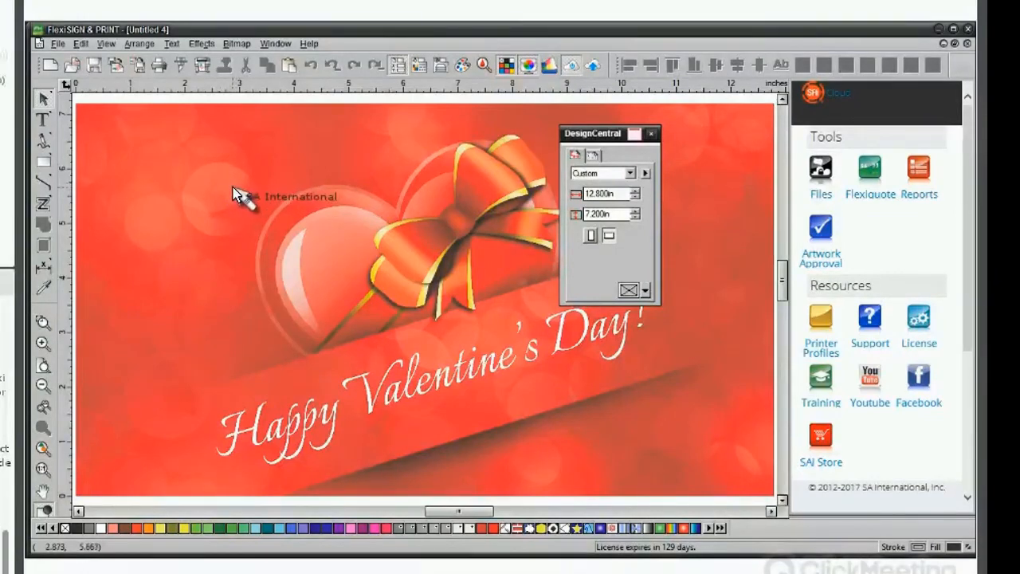
{"action": "left_click", "coordinate": [968, 43]}
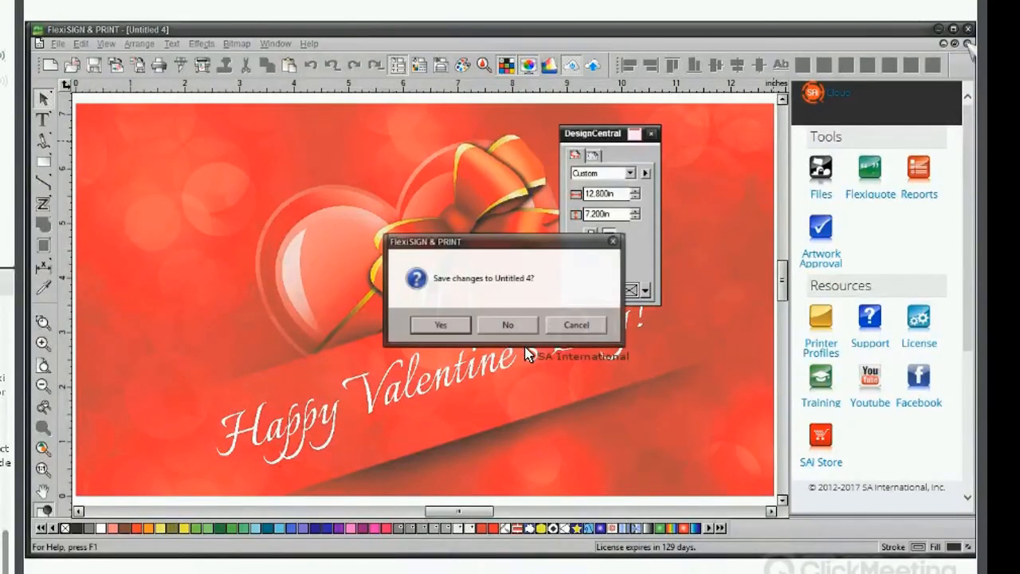
{"action": "left_click", "coordinate": [576, 324]}
Select the image and scale it proportionally to 36.000 in wide.
{"action": "left_click", "coordinate": [353, 330]}
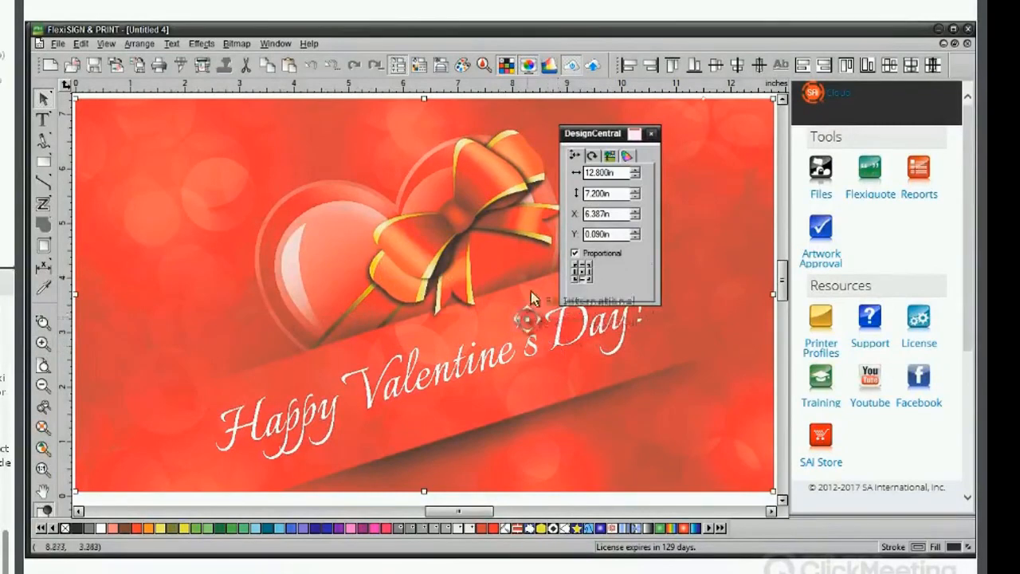
{"action": "left_click", "coordinate": [598, 172]}
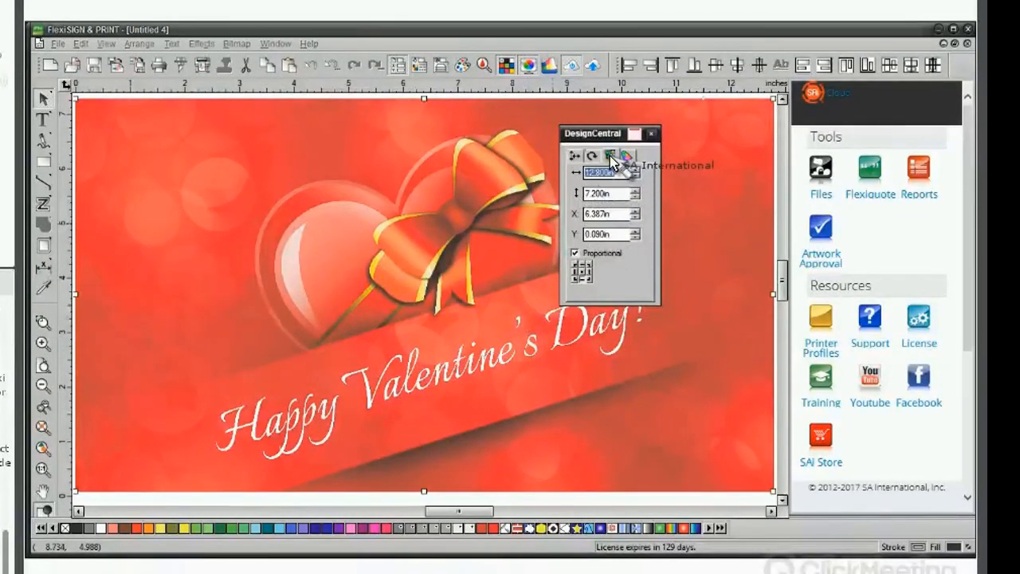
{"action": "left_click", "coordinate": [610, 155]}
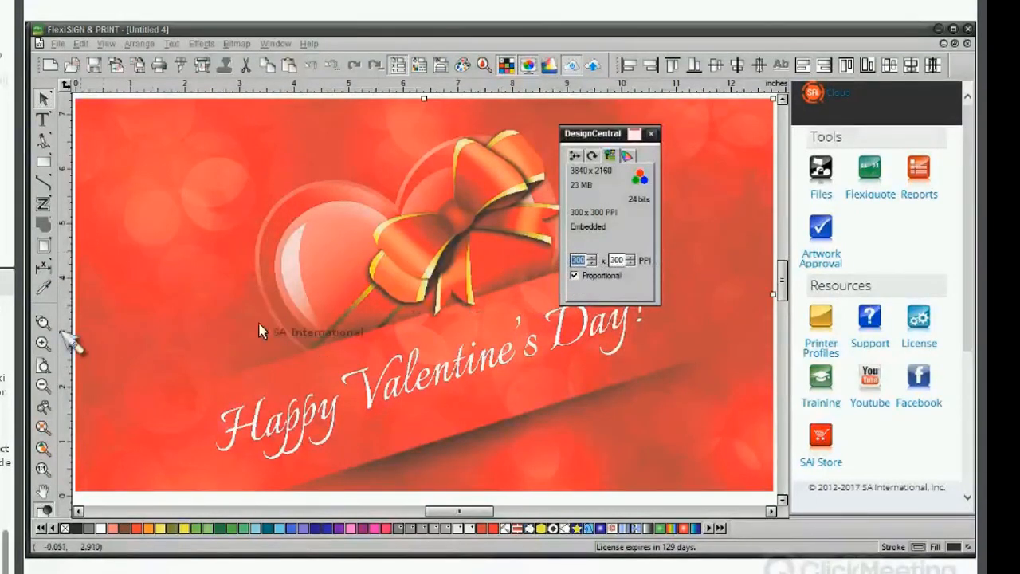
{"action": "left_click", "coordinate": [574, 155]}
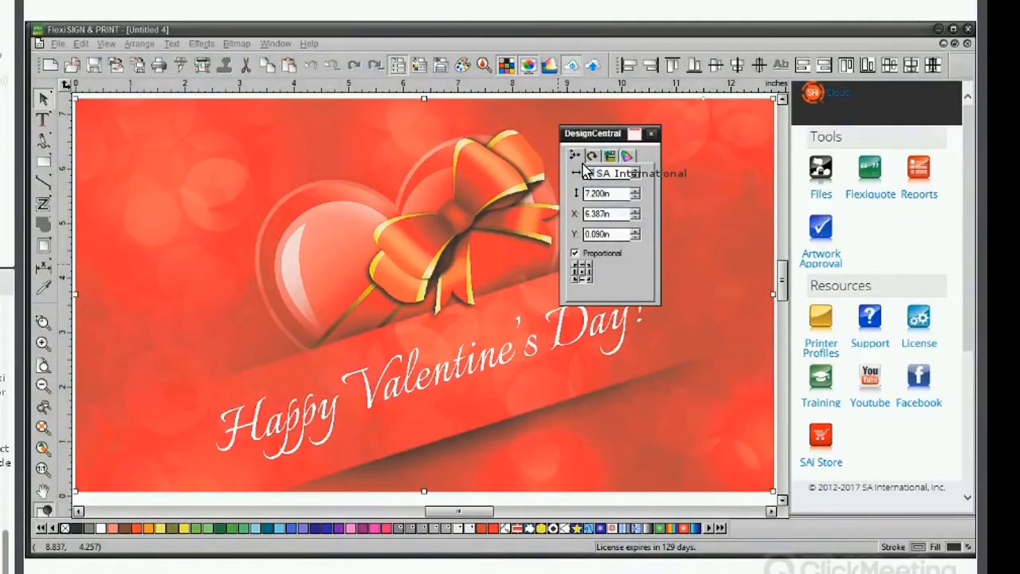
{"action": "key", "text": "Return"}
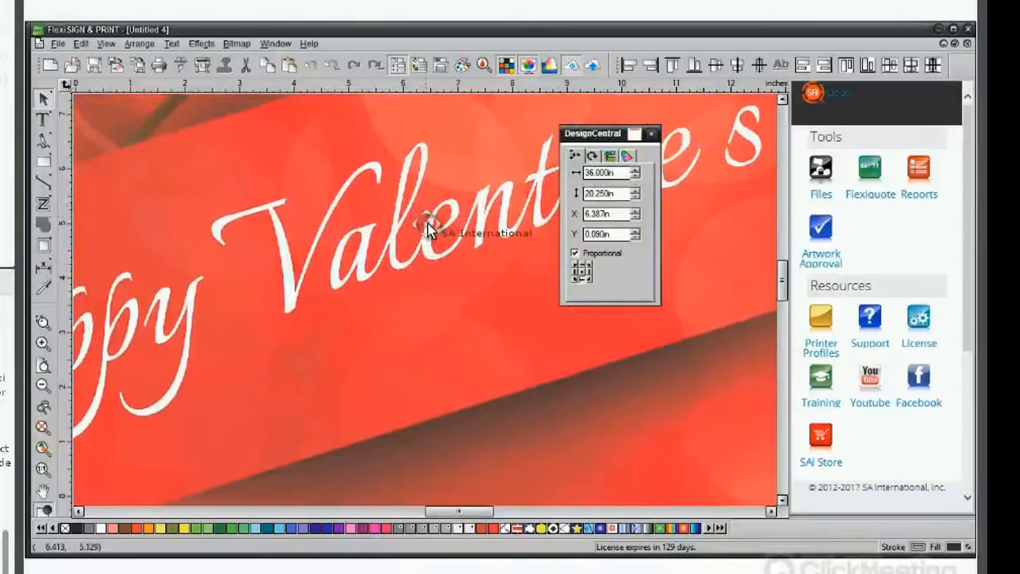
Check the image's bitmap resolution and resample it proportionally to 6000 pixels high with Bilinear.
{"action": "left_click_drag", "start_coordinate": [428, 225], "coordinate": [428, 228]}
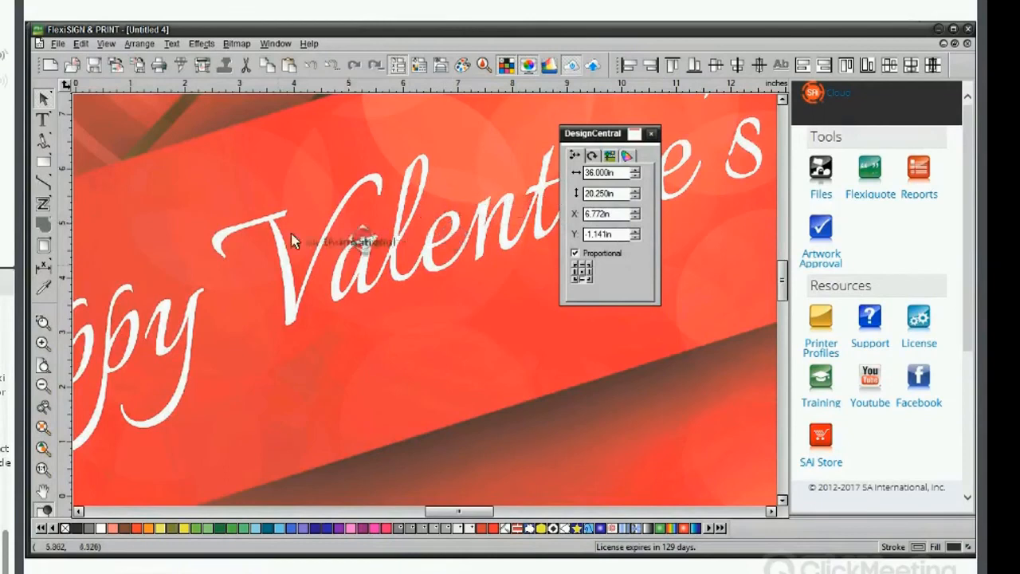
{"action": "left_click", "coordinate": [610, 156]}
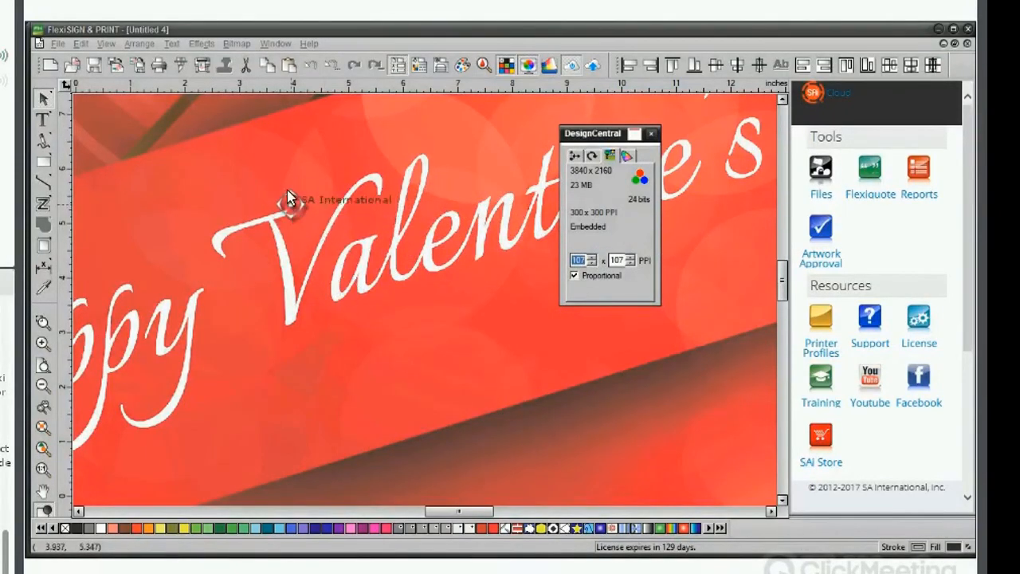
{"action": "left_click", "coordinate": [292, 203]}
{"action": "left_click", "coordinate": [237, 44]}
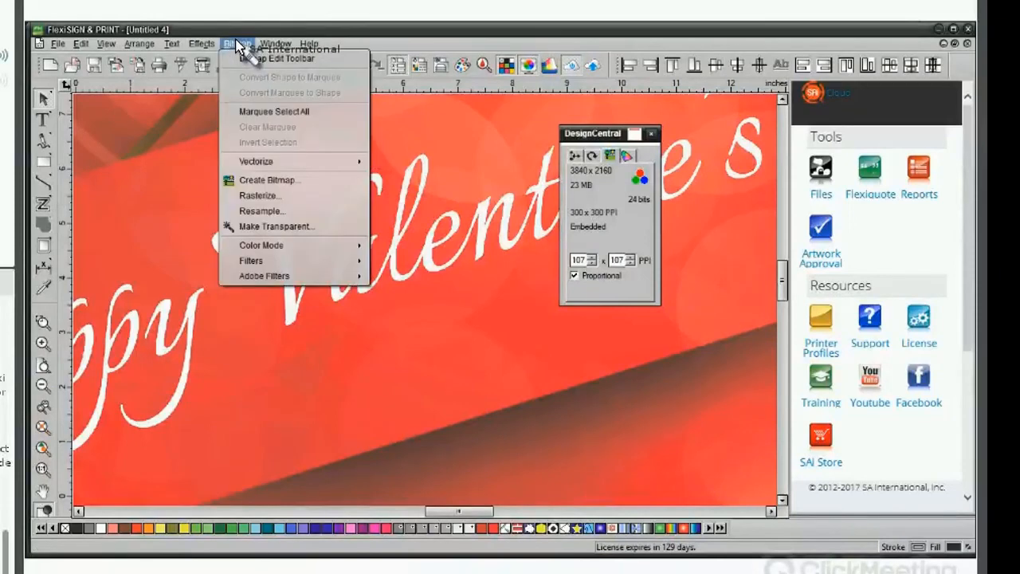
{"action": "left_click", "coordinate": [279, 211]}
{"action": "left_click_drag", "start_coordinate": [516, 217], "coordinate": [674, 122]}
{"action": "double_click", "coordinate": [652, 184]}
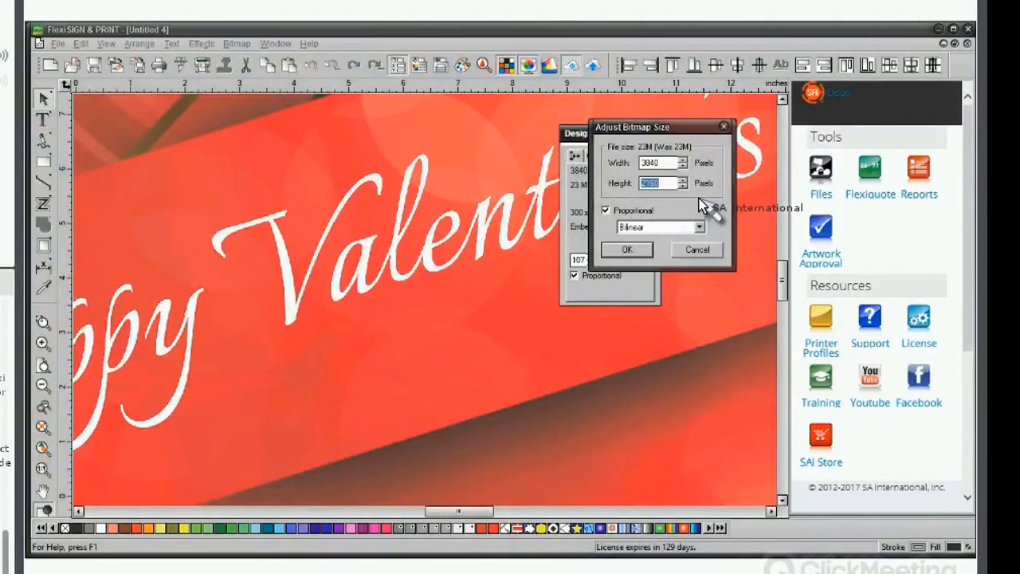
{"action": "type", "text": "6000"}
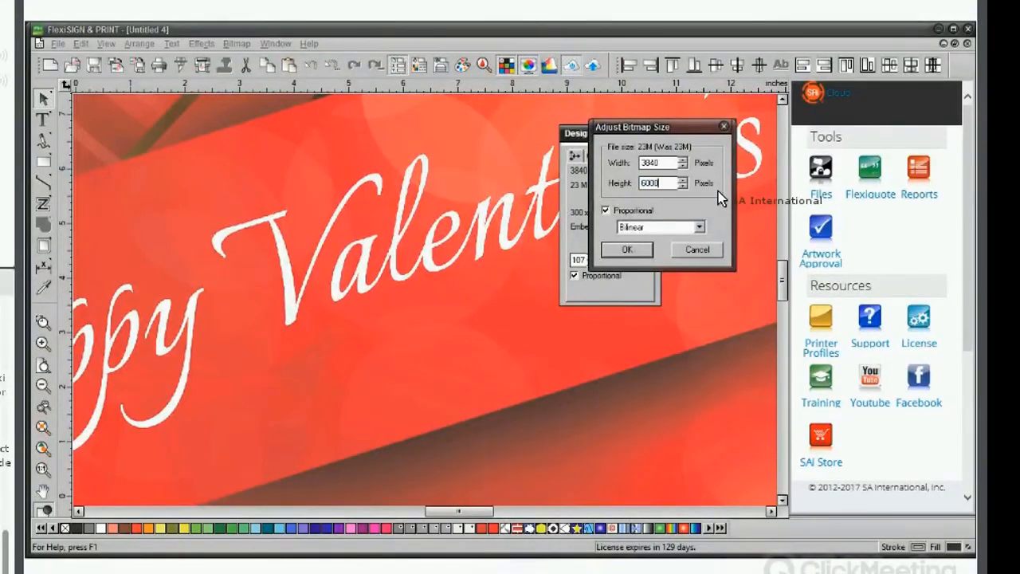
{"action": "left_click", "coordinate": [621, 252]}
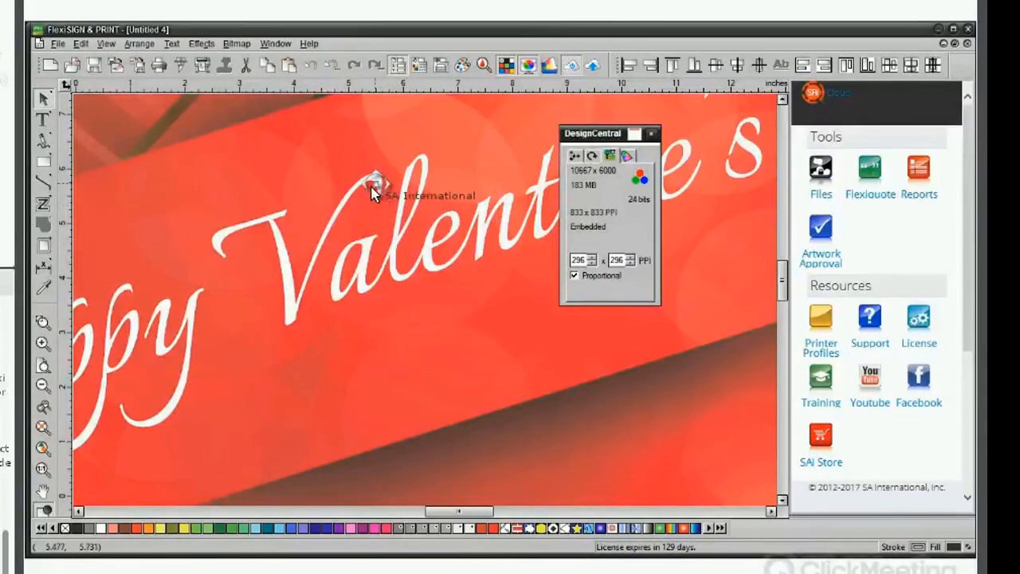
Undo and redo the resample while zoomed in to compare image quality, then fit the view.
{"action": "left_click", "coordinate": [314, 68]}
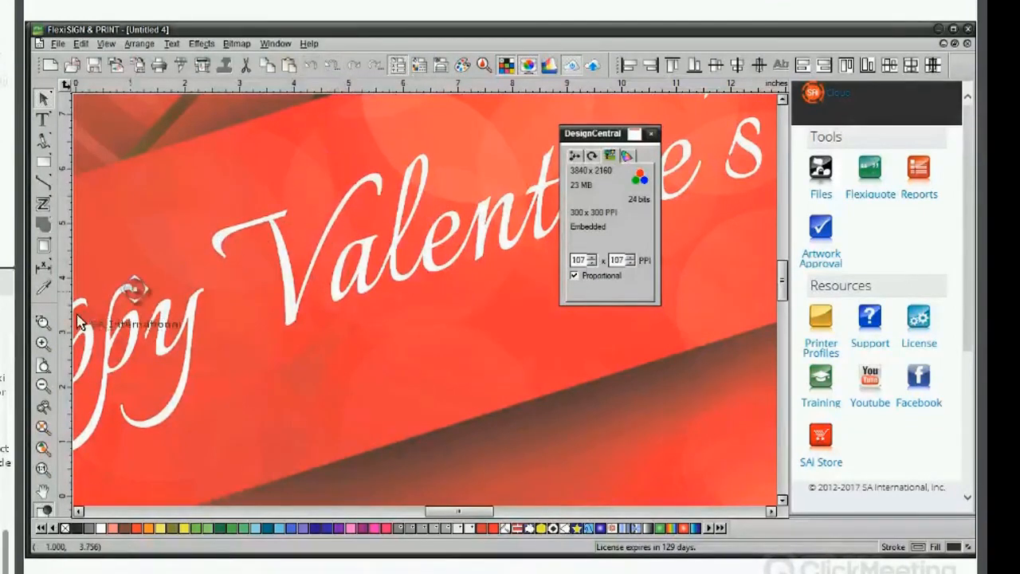
{"action": "left_click", "coordinate": [44, 322]}
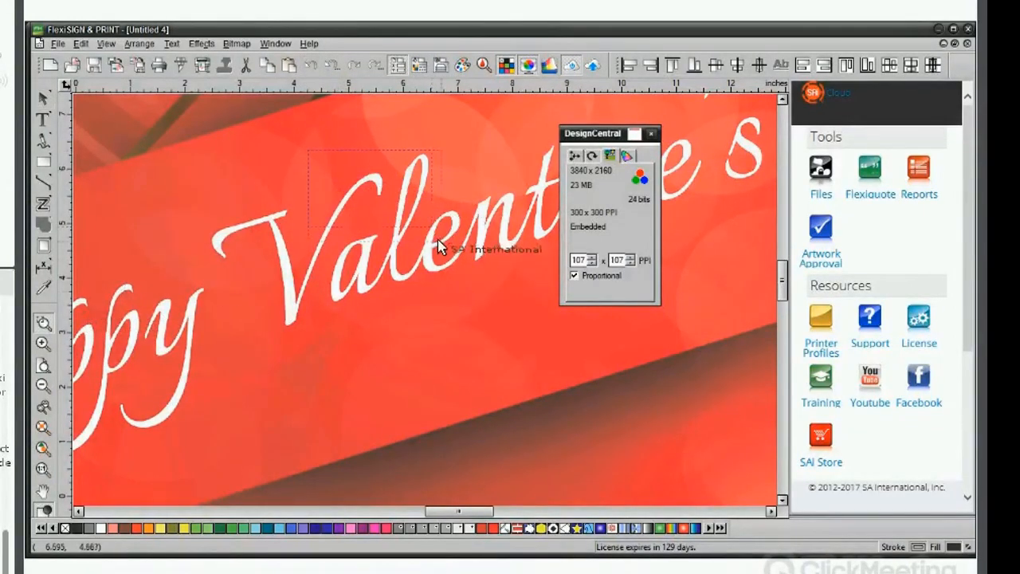
{"action": "left_click", "coordinate": [440, 247]}
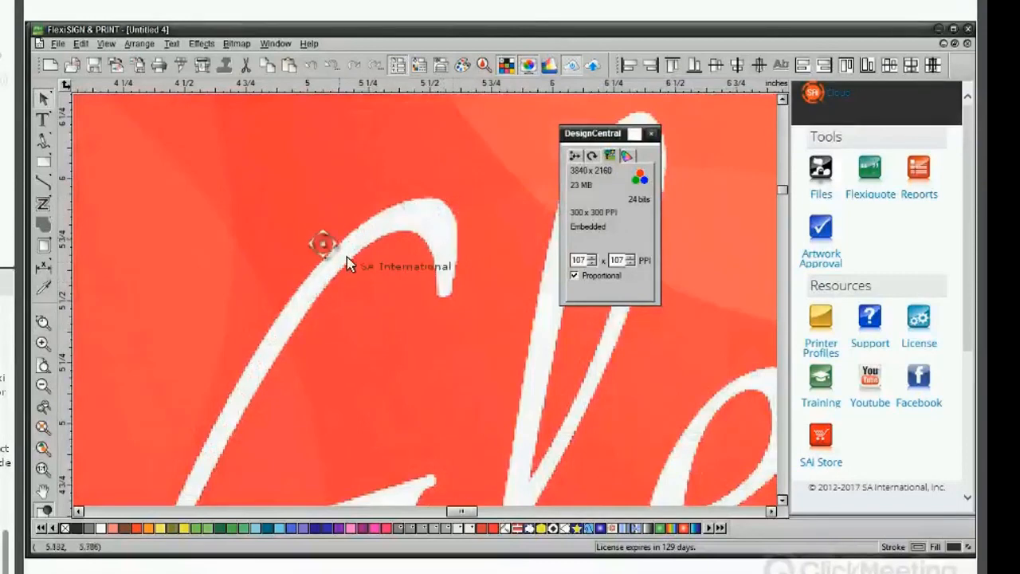
{"action": "left_click", "coordinate": [354, 65]}
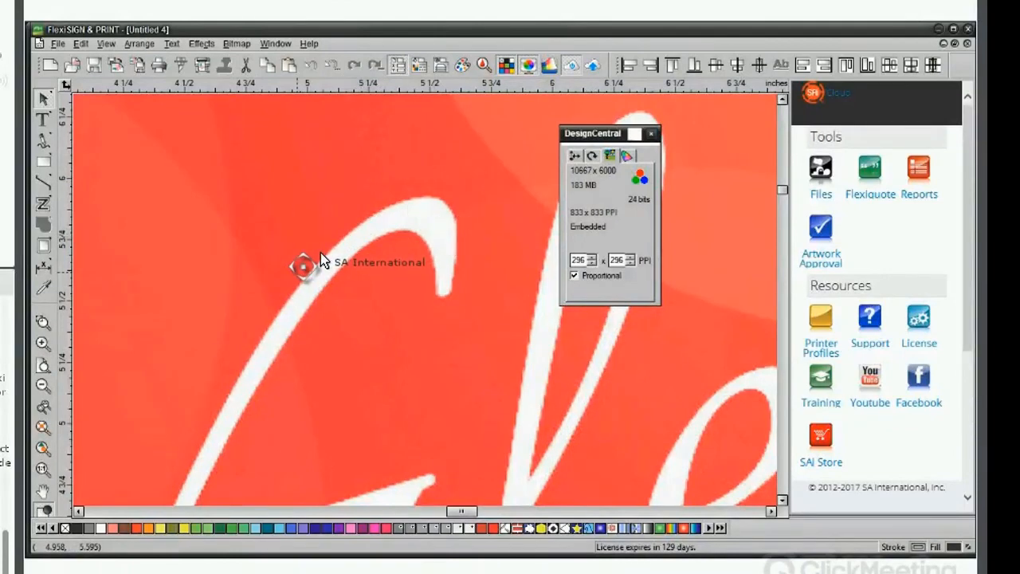
{"action": "left_click", "coordinate": [43, 469]}
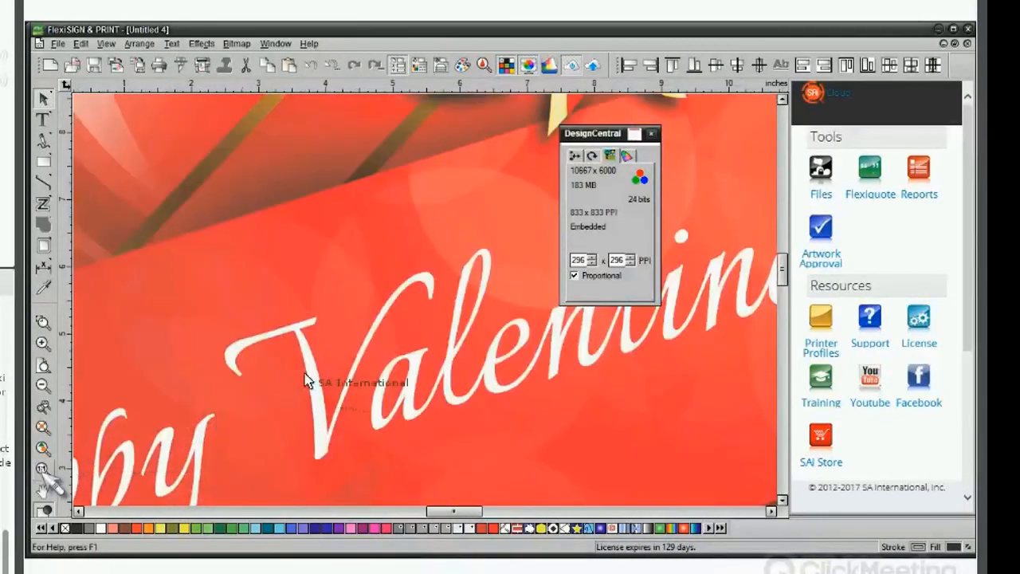
{"action": "left_click", "coordinate": [306, 63]}
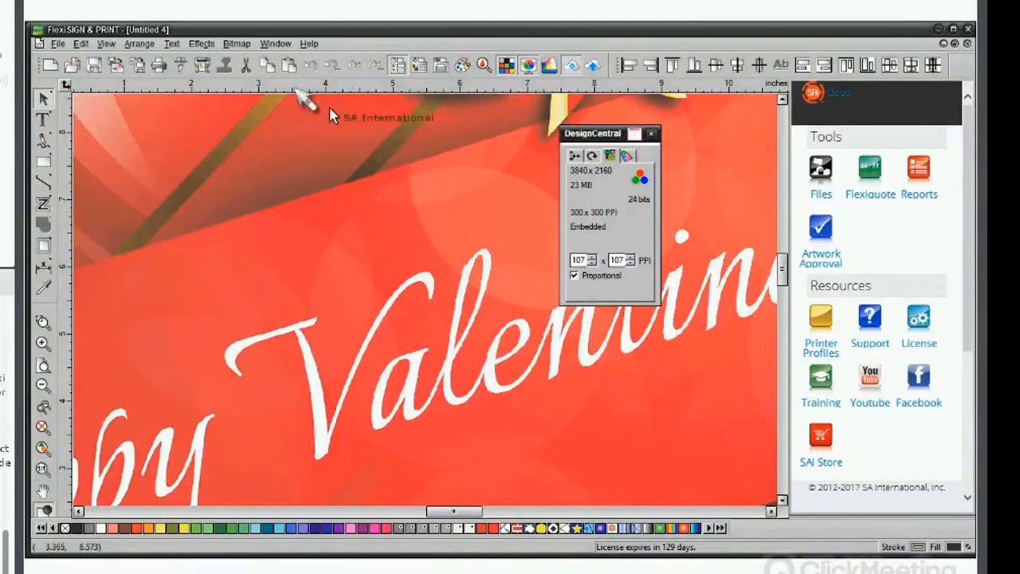
{"action": "left_click", "coordinate": [356, 70]}
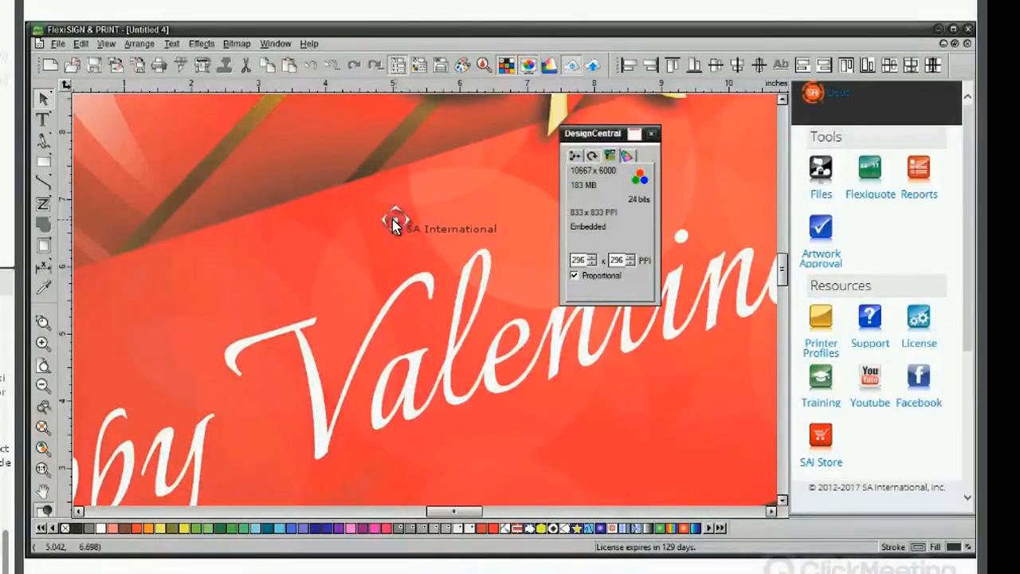
{"action": "key", "text": "F5"}
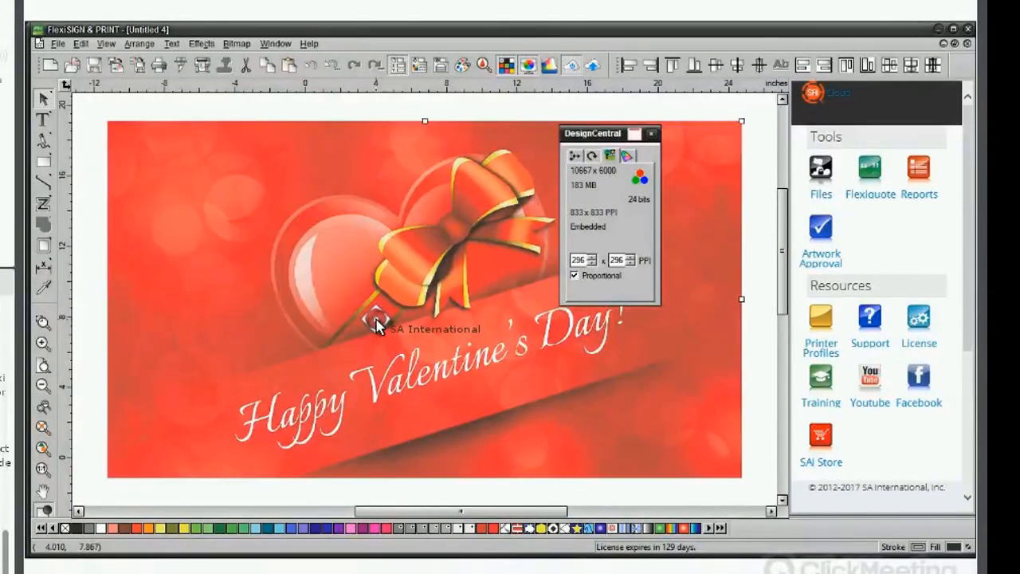